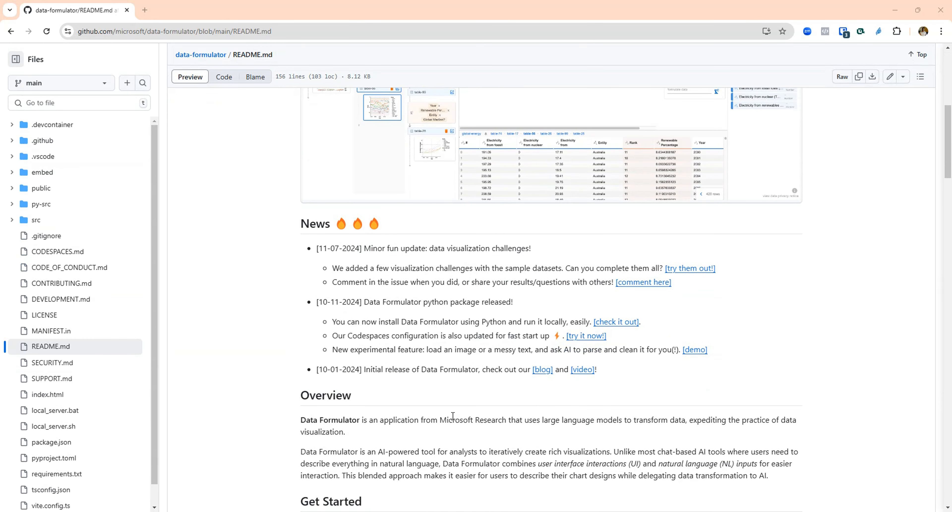
Read the Data Formulator README, covering the news, overview, installation options and the sections on creating visualizations
{"action": "scroll", "coordinate": [455, 420], "scroll_direction": "down", "scroll_amount": 4}
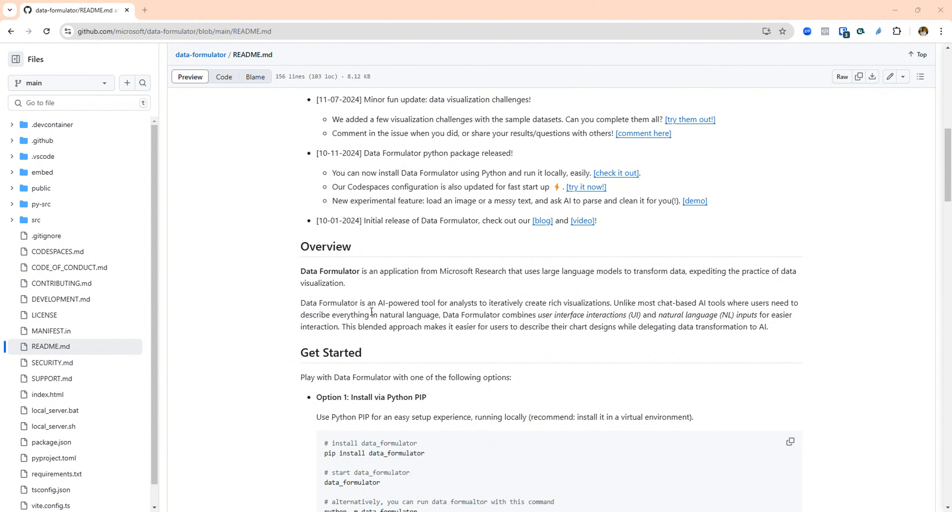
{"action": "scroll", "coordinate": [329, 312], "scroll_direction": "down", "scroll_amount": 4}
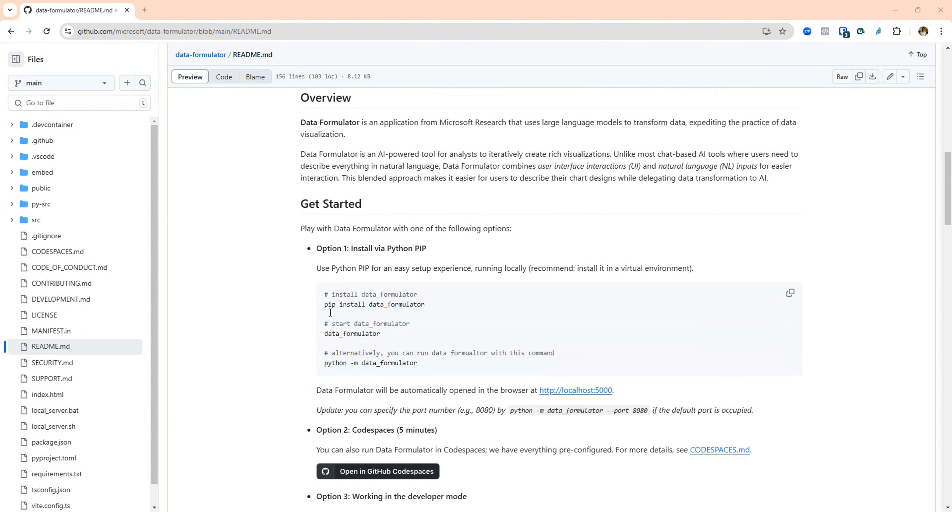
{"action": "scroll", "coordinate": [330, 313], "scroll_direction": "down", "scroll_amount": 3}
{"action": "scroll", "coordinate": [330, 312], "scroll_direction": "up", "scroll_amount": 3}
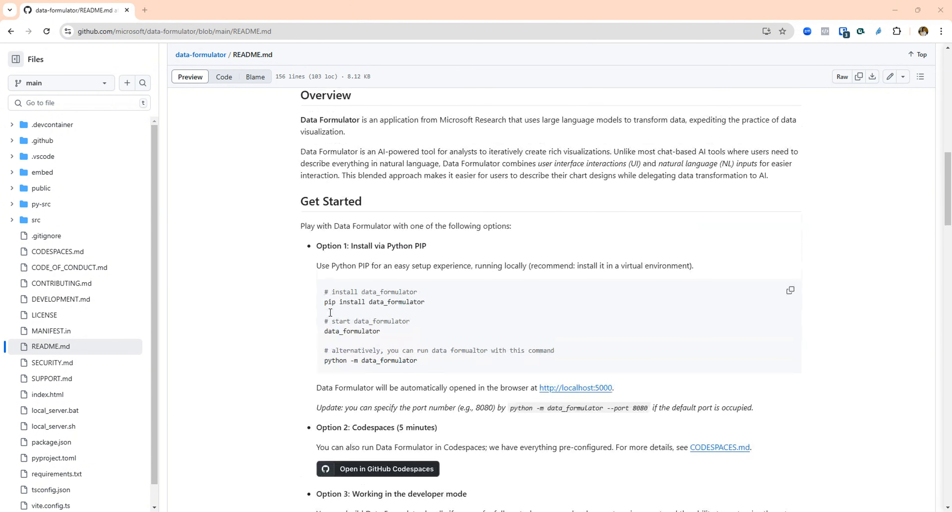
{"action": "scroll", "coordinate": [330, 312], "scroll_direction": "down", "scroll_amount": 15}
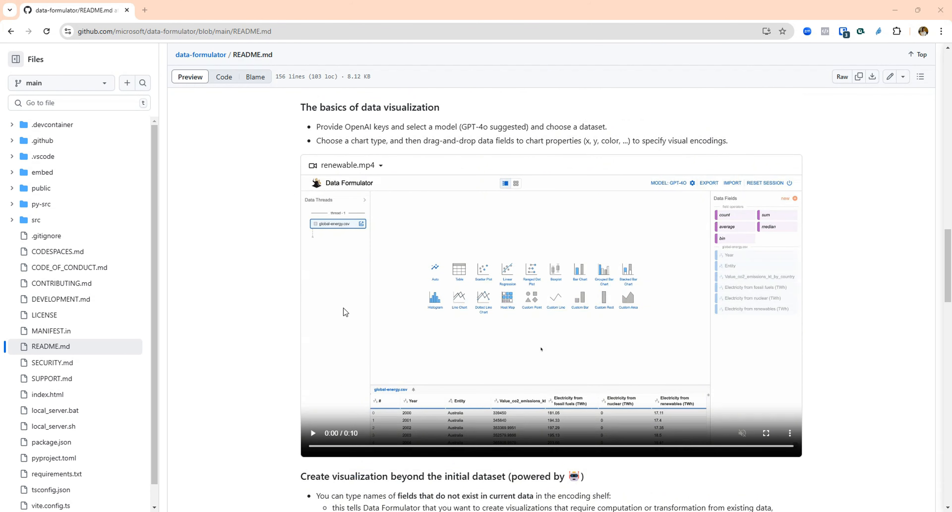
{"action": "scroll", "coordinate": [381, 374], "scroll_direction": "down", "scroll_amount": 3}
{"action": "scroll", "coordinate": [381, 374], "scroll_direction": "down", "scroll_amount": 15}
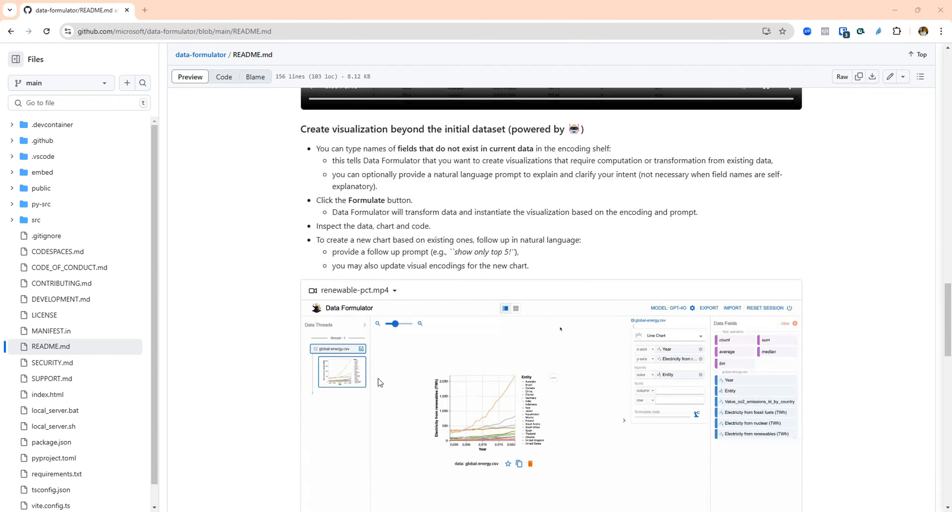
{"action": "scroll", "coordinate": [381, 375], "scroll_direction": "up", "scroll_amount": 10}
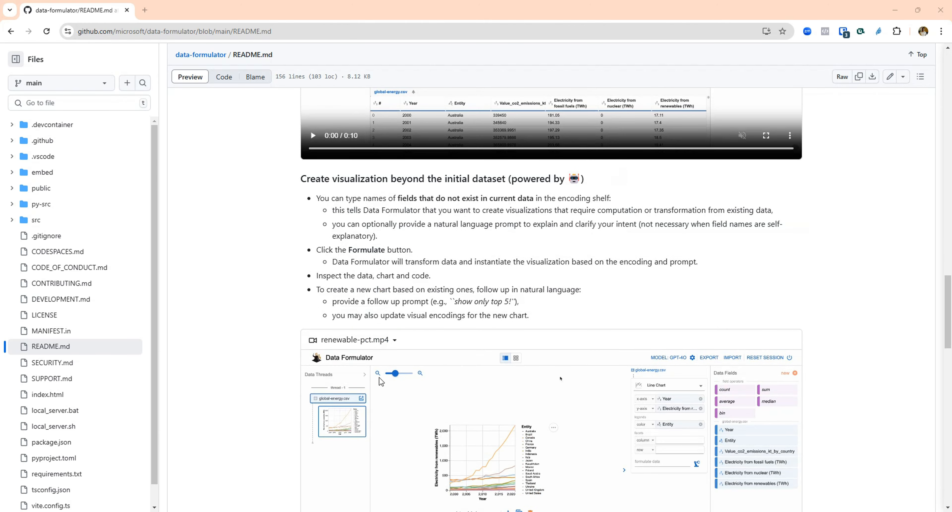
{"action": "scroll", "coordinate": [381, 381], "scroll_direction": "up", "scroll_amount": 20}
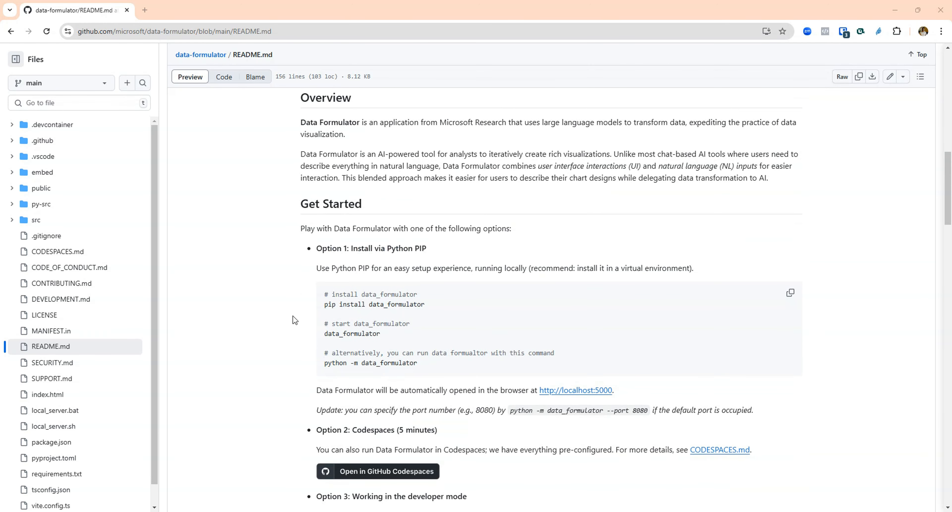
{"action": "scroll", "coordinate": [294, 320], "scroll_direction": "up", "scroll_amount": 5}
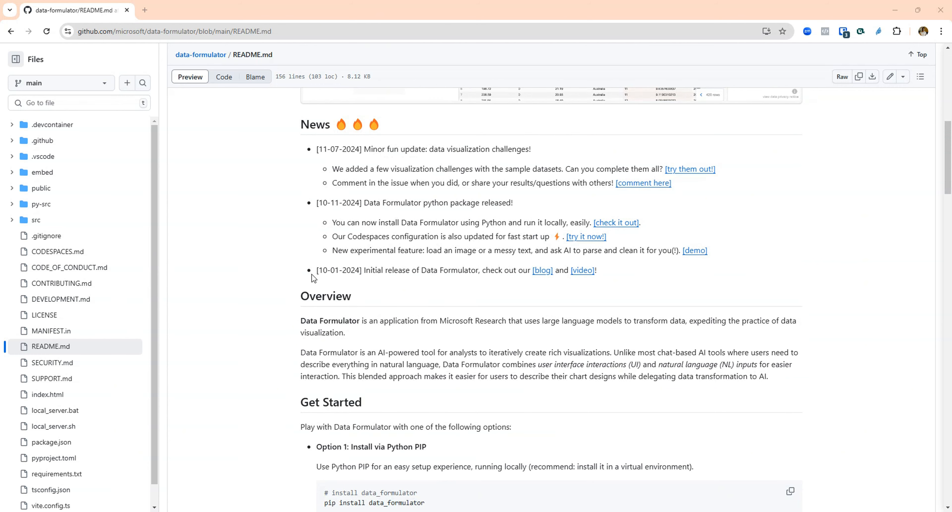
{"action": "scroll", "coordinate": [313, 277], "scroll_direction": "down", "scroll_amount": 5}
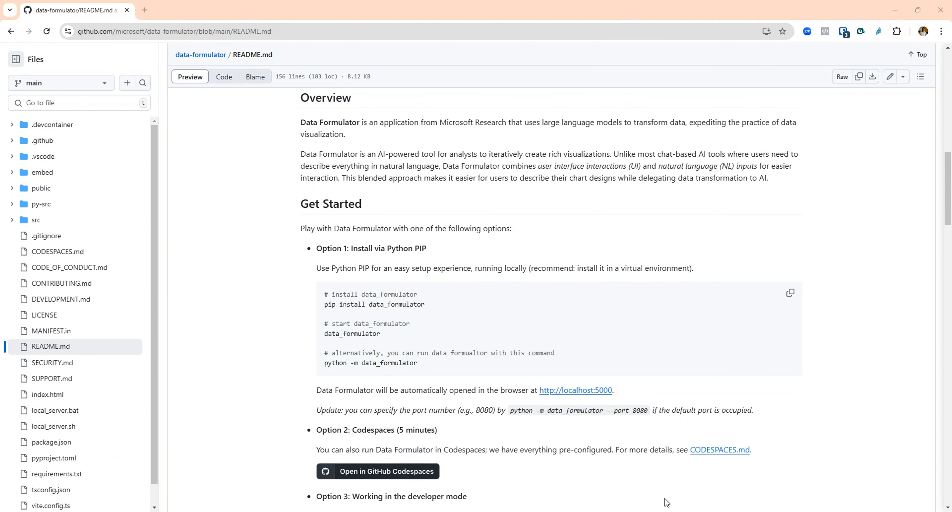
{"action": "scroll", "coordinate": [480, 327], "scroll_direction": "down", "scroll_amount": 3}
{"action": "scroll", "coordinate": [481, 328], "scroll_direction": "down", "scroll_amount": 3}
{"action": "scroll", "coordinate": [482, 329], "scroll_direction": "up", "scroll_amount": 5}
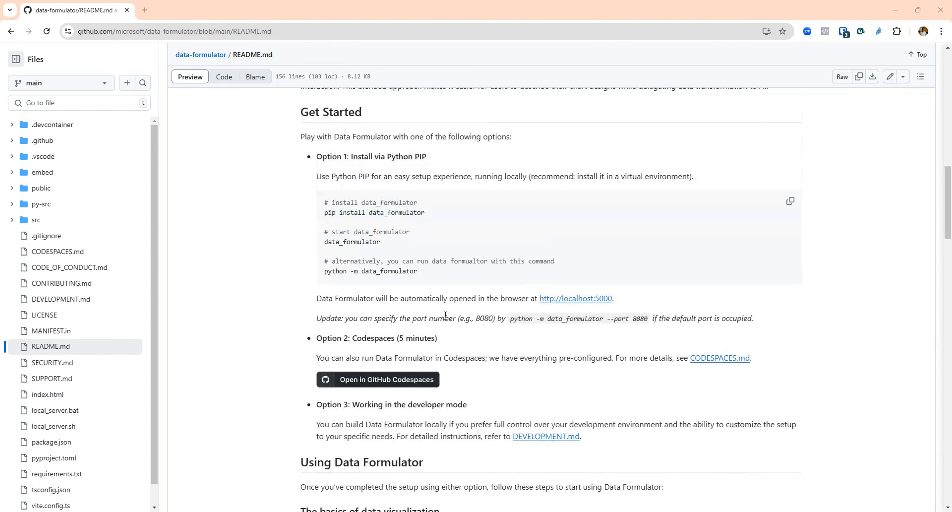
Switch to the Anaconda Prompt and install the data-formulator package with pip by recalling and editing an earlier command
{"action": "mouse_move", "coordinate": [641, 511]}
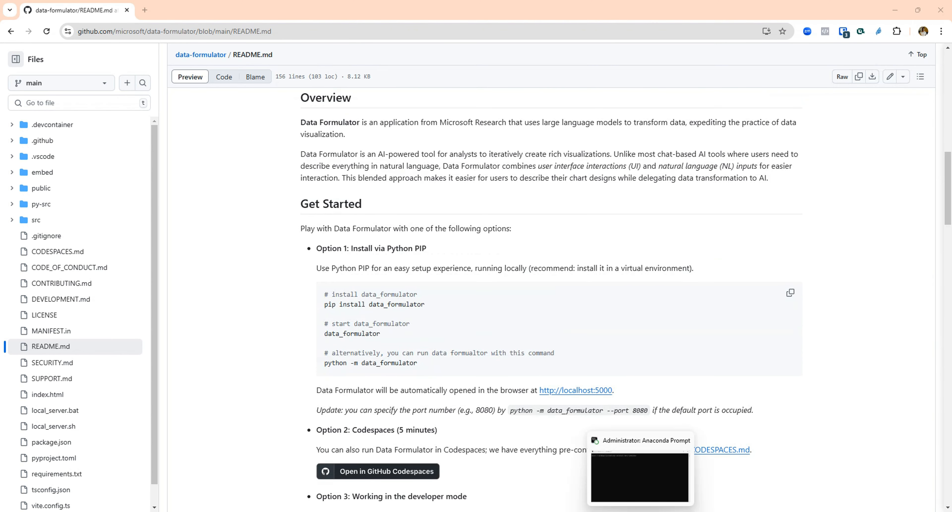
{"action": "left_click", "coordinate": [641, 511]}
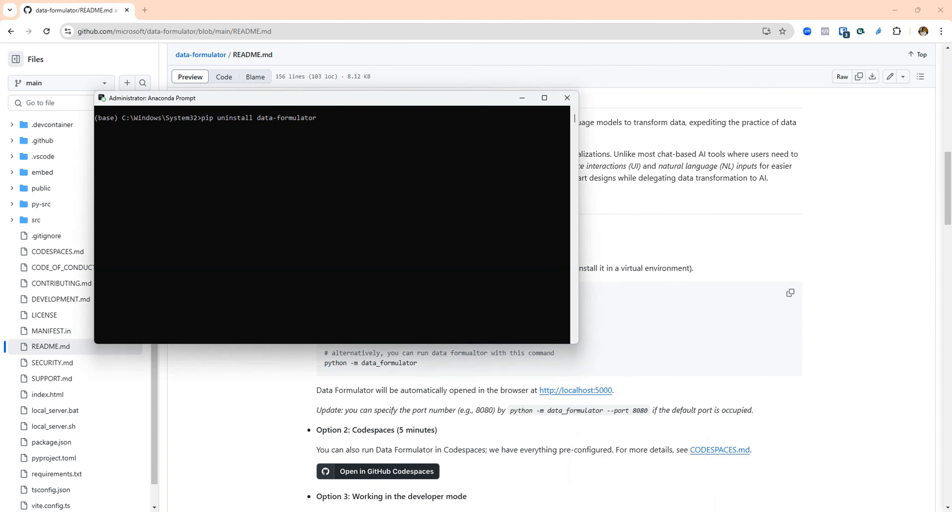
{"action": "key", "text": "Up"}
{"action": "key", "text": "Up"}
{"action": "key", "text": "Up"}
{"action": "key", "text": "Up"}
{"action": "key", "text": "Up"}
{"action": "key", "text": "Up"}
{"action": "key", "text": "Down"}
{"action": "key", "text": "Down"}
{"action": "key", "text": "Up"}
{"action": "key", "text": "BackSpace"}
{"action": "key", "text": "BackSpace"}
{"action": "key", "text": "Return"}
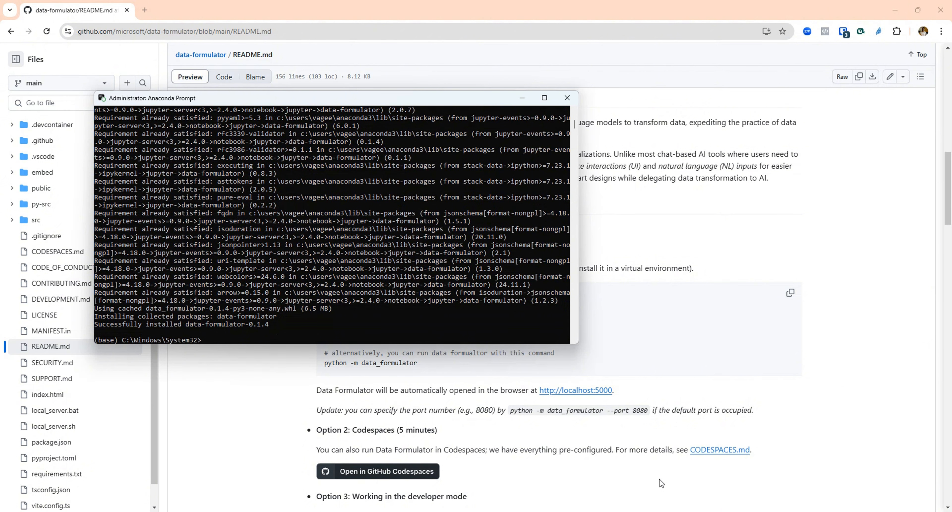
Launch Data Formulator in the browser by rerunning its start command from the prompt's history
{"action": "key", "text": "Up"}
{"action": "key", "text": "Up"}
{"action": "key", "text": "Up"}
{"action": "key", "text": "Up"}
{"action": "key", "text": "Return"}
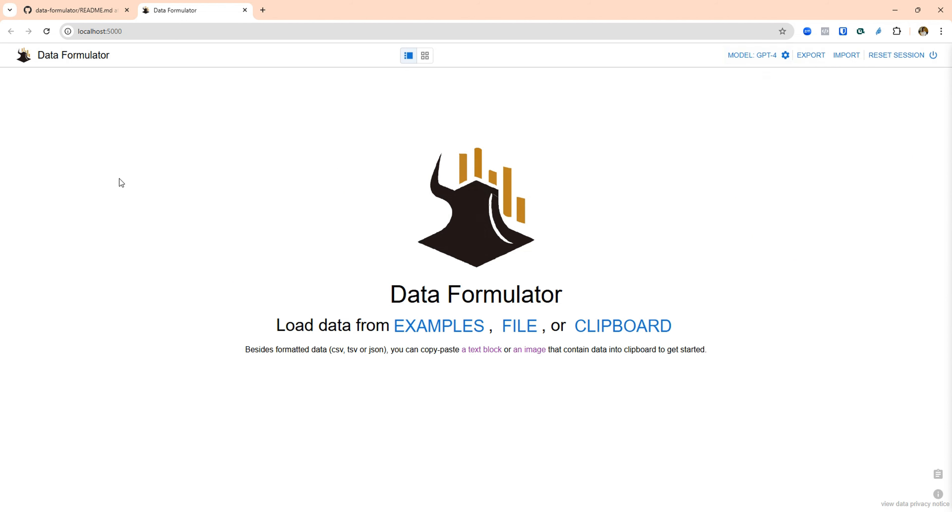
Open the model selection settings, and open the OpenAI developer platform from openai.com in a new browser tab
{"action": "left_click", "coordinate": [783, 58]}
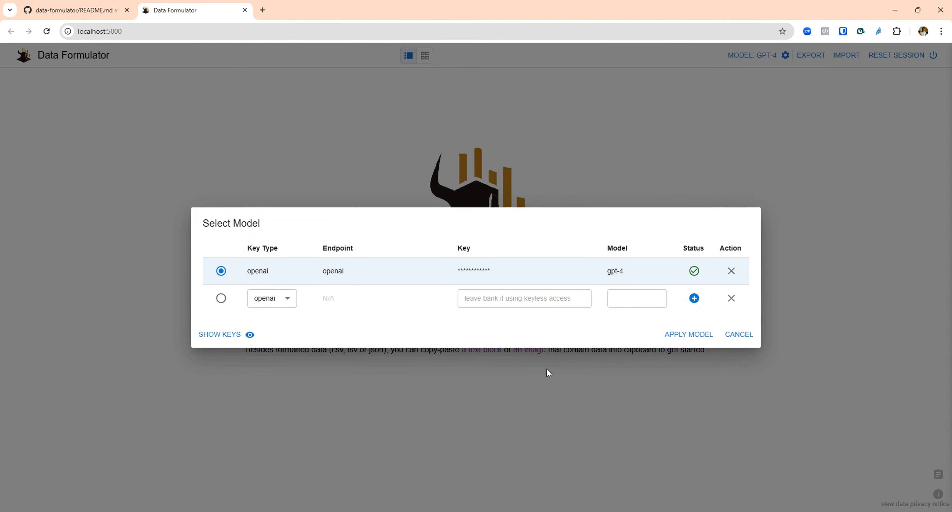
{"action": "left_click", "coordinate": [262, 11]}
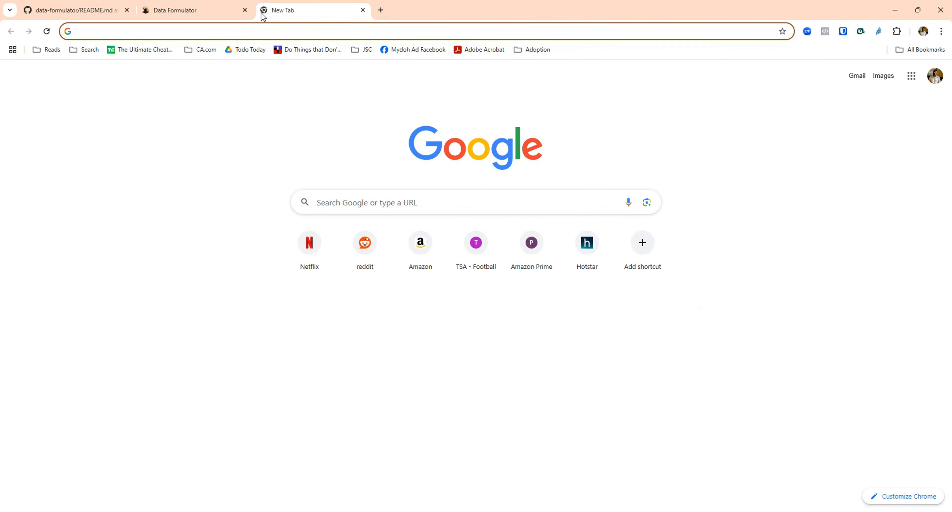
{"action": "type", "text": "ope"}
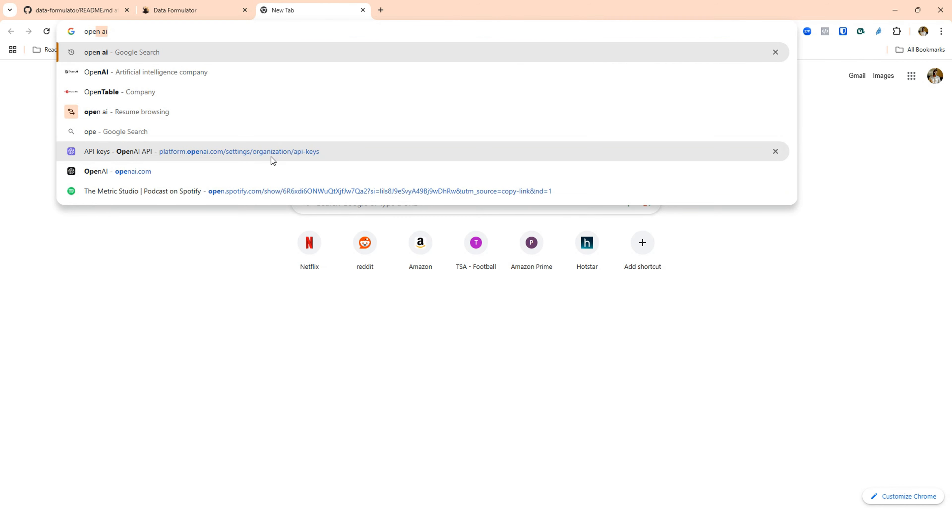
{"action": "left_click", "coordinate": [175, 180]}
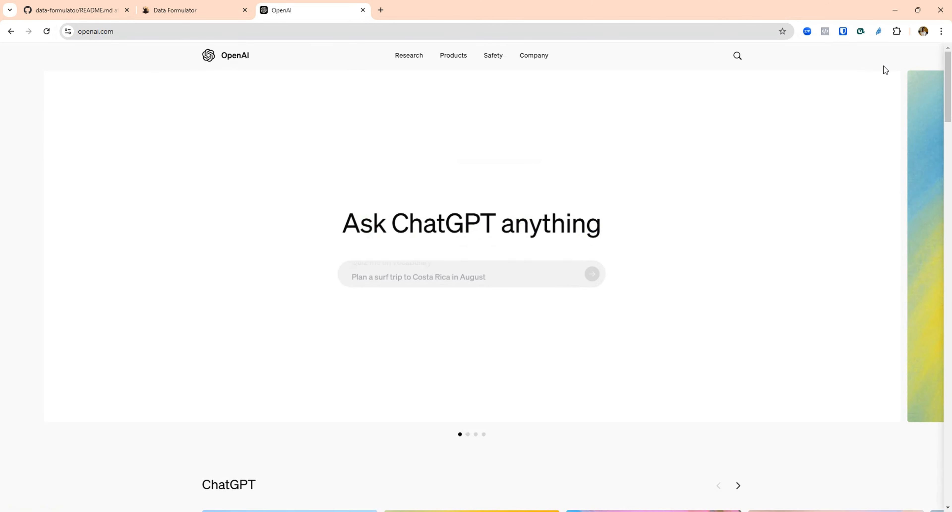
{"action": "scroll", "coordinate": [729, 234], "scroll_direction": "down", "scroll_amount": 10}
{"action": "scroll", "coordinate": [702, 250], "scroll_direction": "down", "scroll_amount": 20}
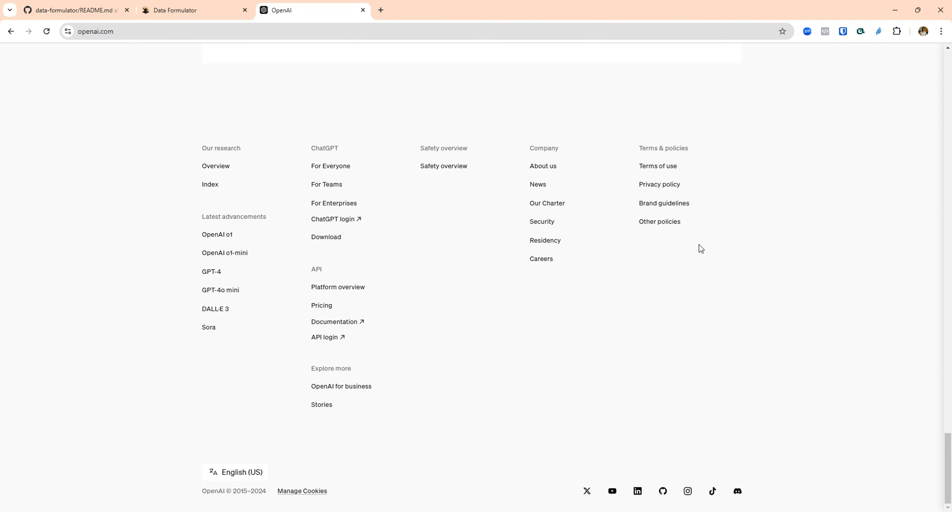
{"action": "left_click", "coordinate": [340, 292]}
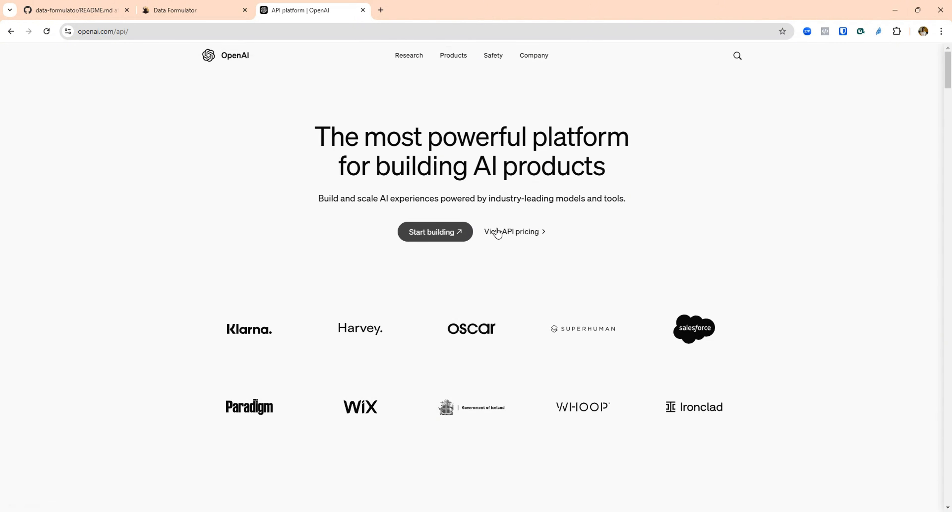
{"action": "left_click", "coordinate": [448, 233]}
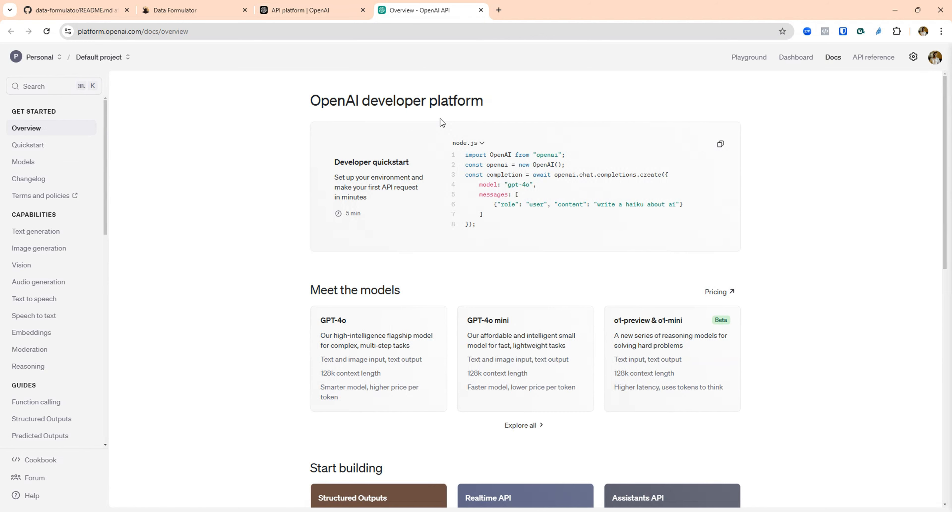
Look through the OpenAI docs navigation and view the organization's Limits and Billing settings
{"action": "scroll", "coordinate": [78, 217], "scroll_direction": "down", "scroll_amount": 5}
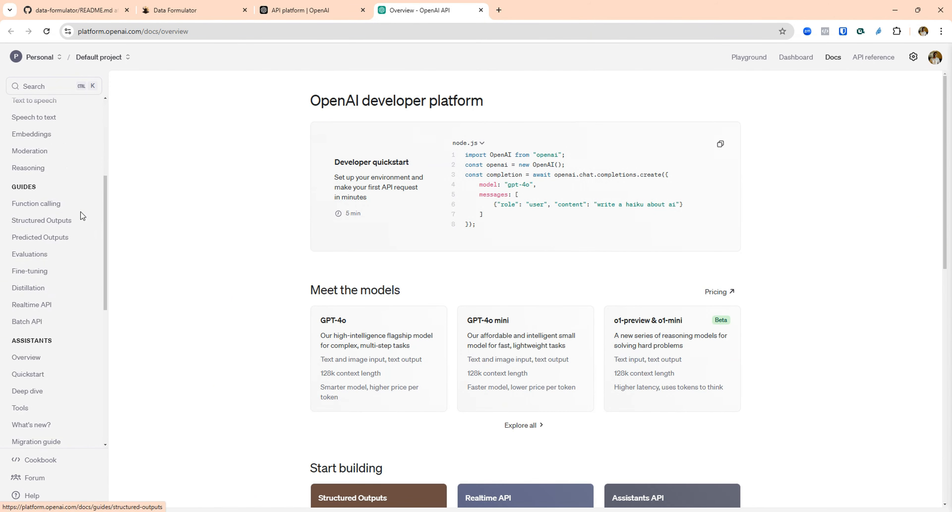
{"action": "scroll", "coordinate": [82, 216], "scroll_direction": "down", "scroll_amount": 6}
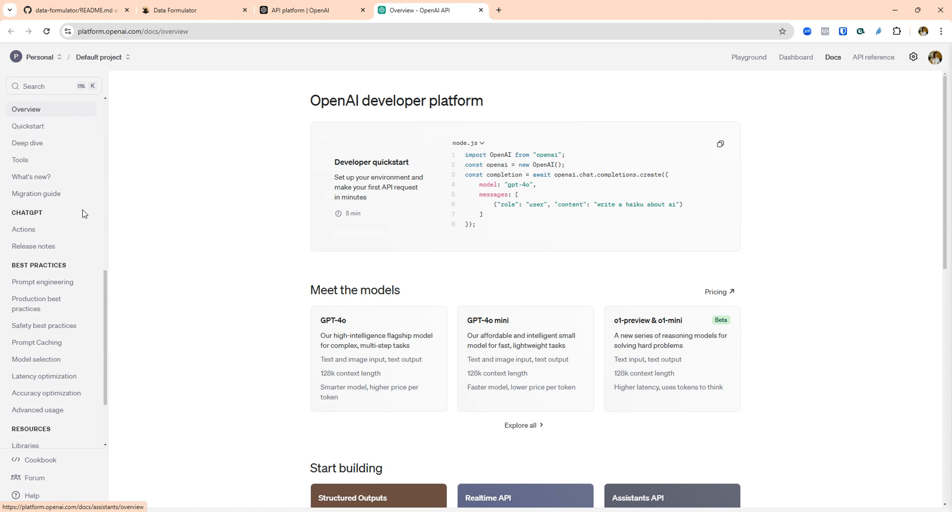
{"action": "scroll", "coordinate": [79, 210], "scroll_direction": "up", "scroll_amount": 10}
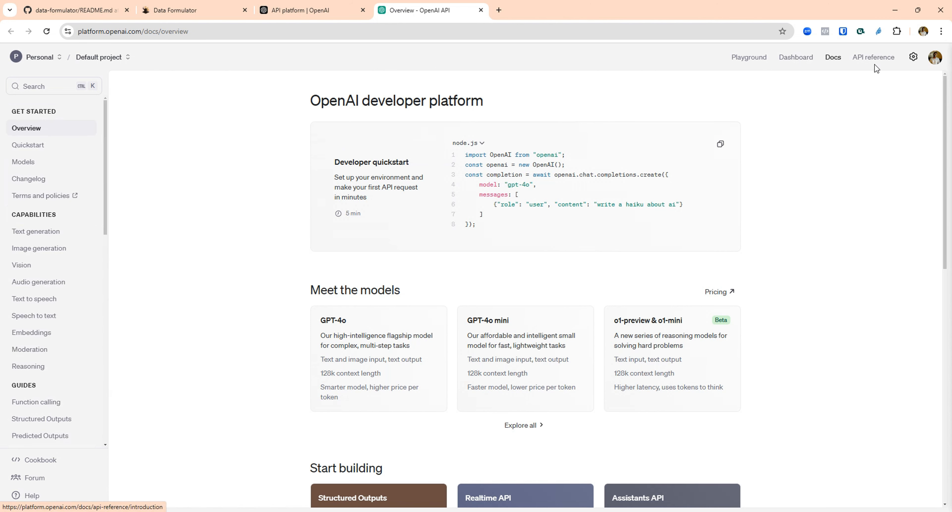
{"action": "left_click", "coordinate": [914, 57]}
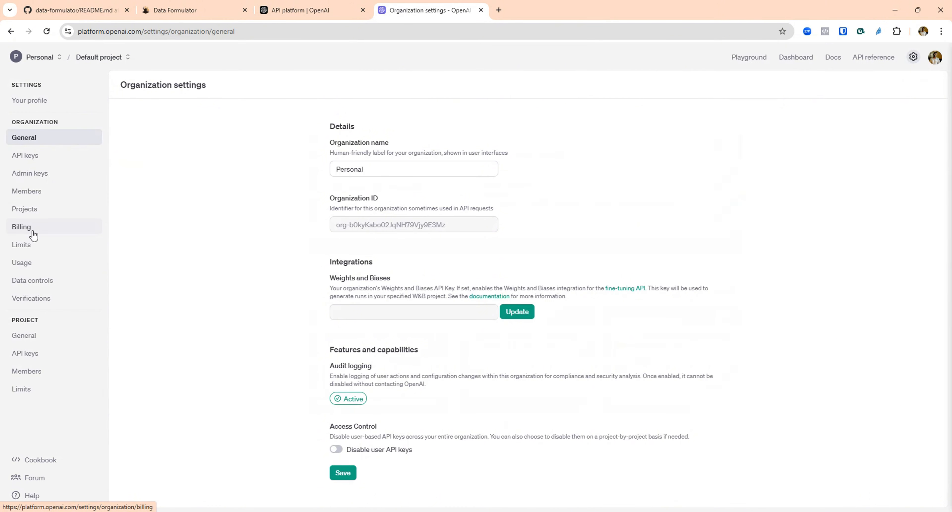
{"action": "left_click", "coordinate": [31, 246]}
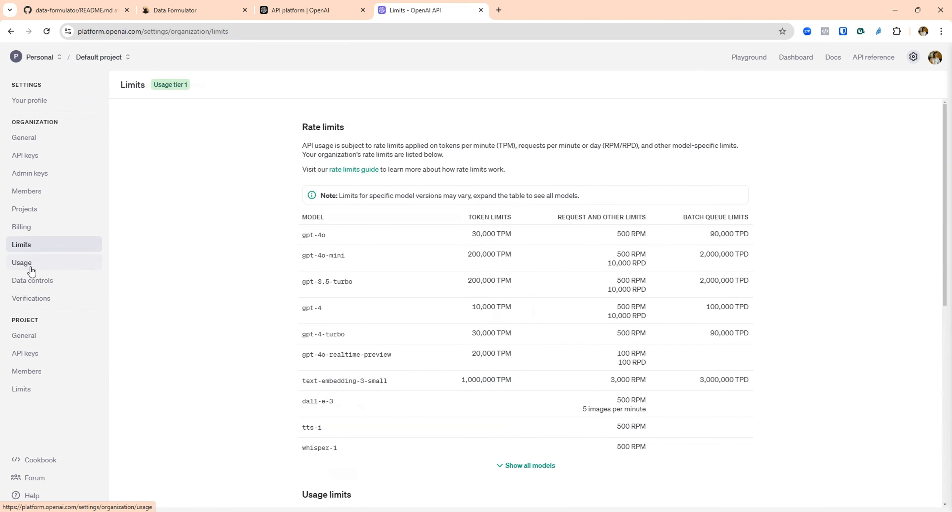
{"action": "left_click", "coordinate": [24, 230]}
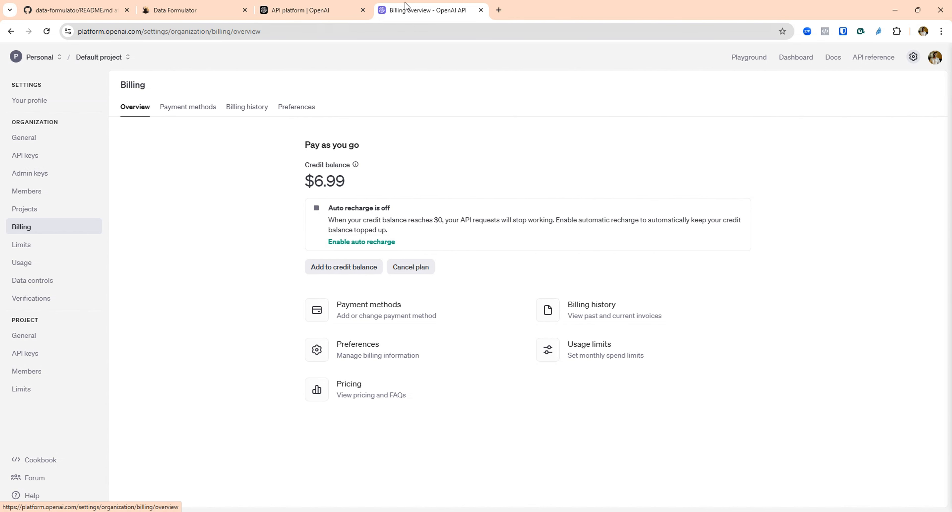
Return to the Data Formulator tab and apply the openai gpt-4 model
{"action": "left_click", "coordinate": [329, 12]}
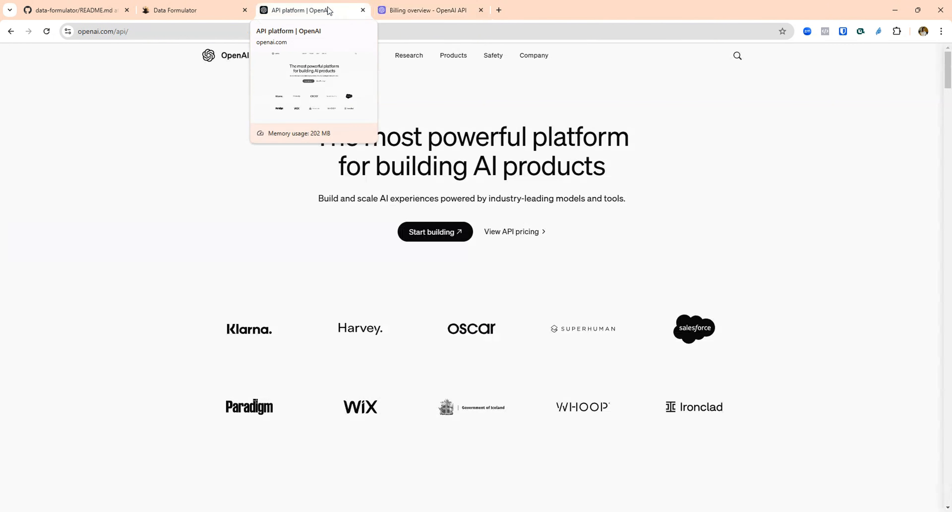
{"action": "left_click", "coordinate": [228, 10]}
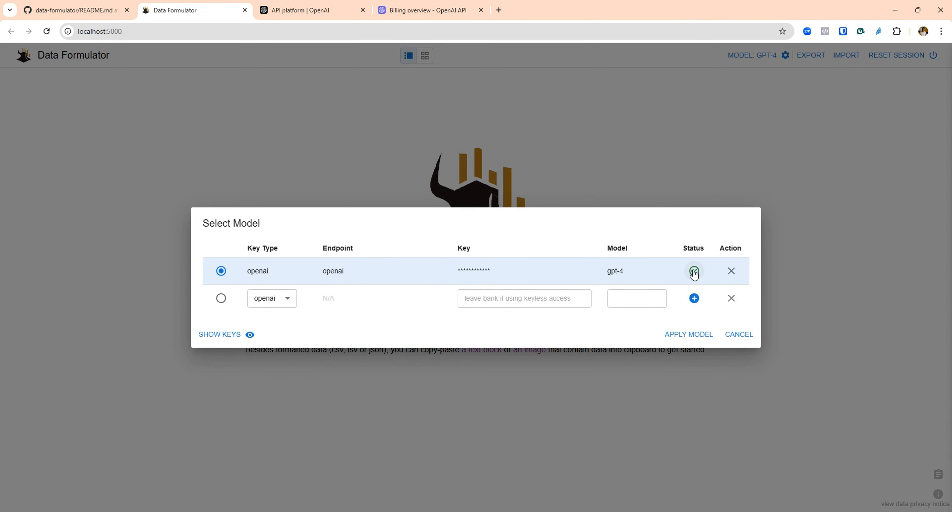
{"action": "left_click", "coordinate": [691, 334]}
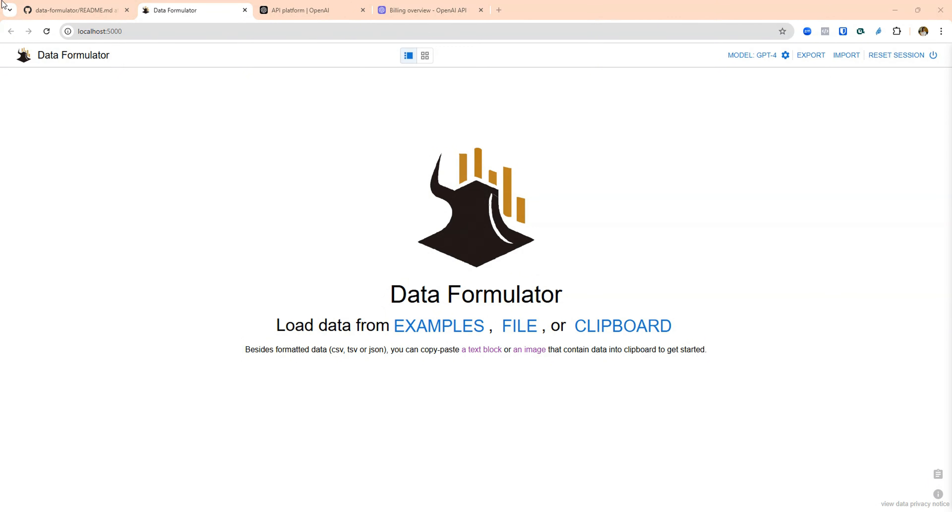
Load the movies table from the example datasets
{"action": "left_click", "coordinate": [458, 331]}
{"action": "left_click", "coordinate": [271, 260]}
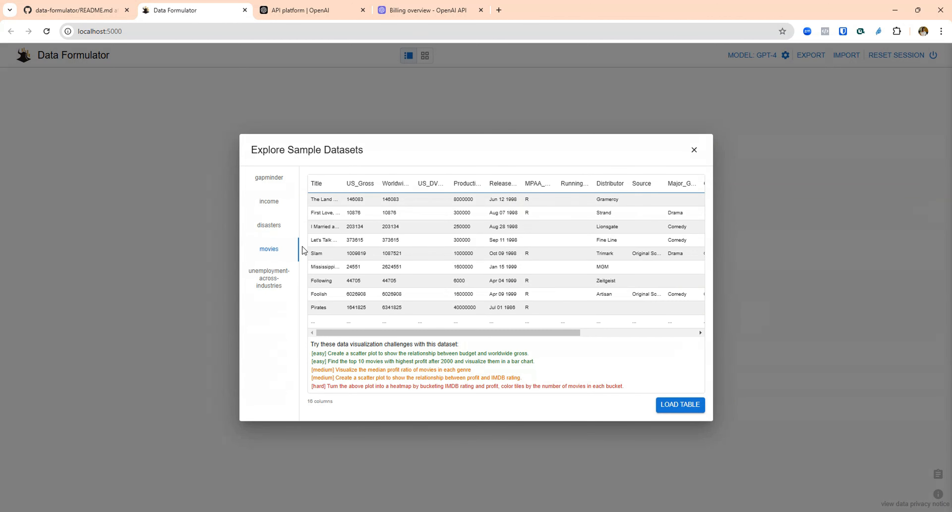
{"action": "left_click", "coordinate": [687, 413]}
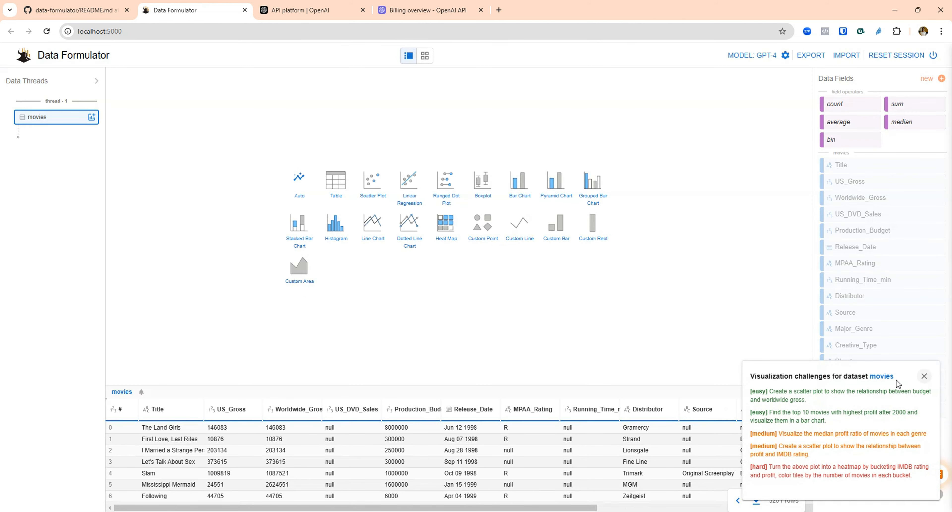
Browse the movies table's rows, dismiss the visualization challenges and return to the first row
{"action": "scroll", "coordinate": [253, 481], "scroll_direction": "down", "scroll_amount": 15}
{"action": "scroll", "coordinate": [251, 471], "scroll_direction": "down", "scroll_amount": 20}
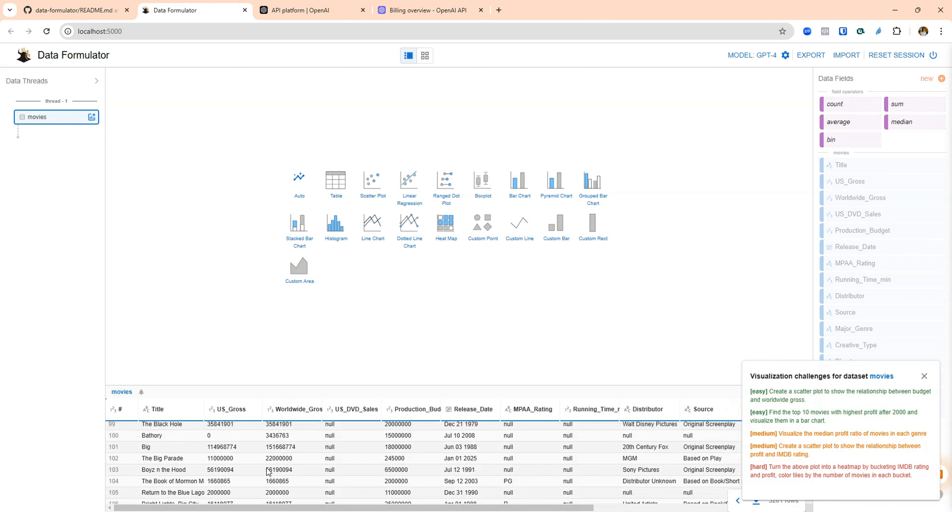
{"action": "left_click", "coordinate": [924, 376]}
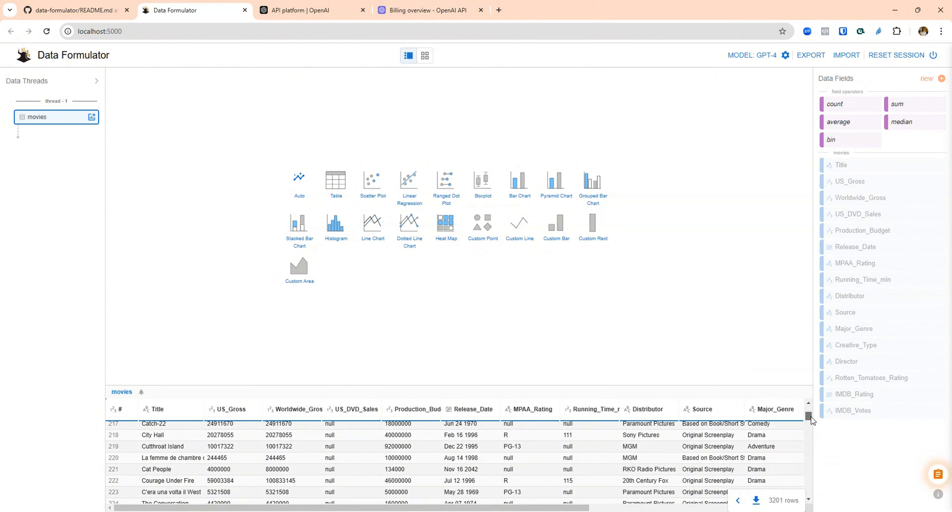
{"action": "left_click_drag", "start_coordinate": [809, 416], "coordinate": [824, 373]}
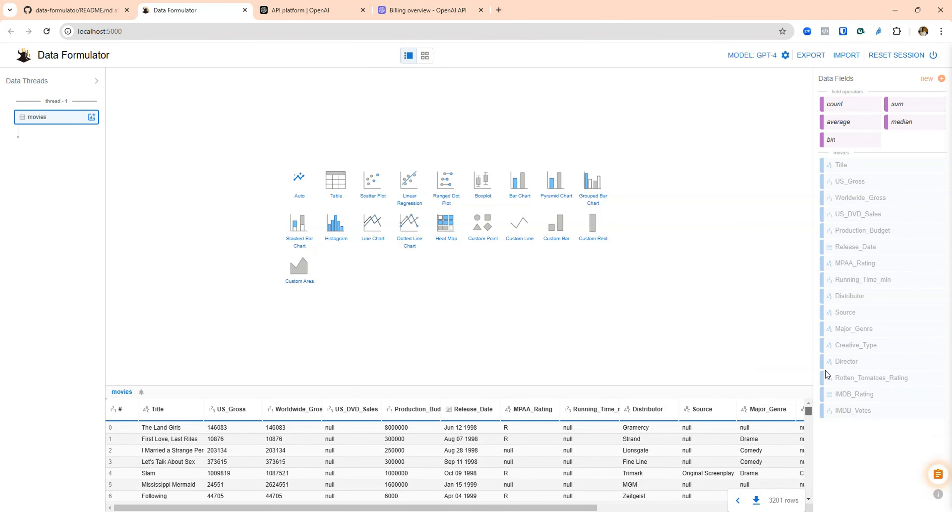
Reopen the movies visualization challenges, highlight the profit versus IMDB rating task, and start a scatter plot
{"action": "left_click", "coordinate": [938, 474]}
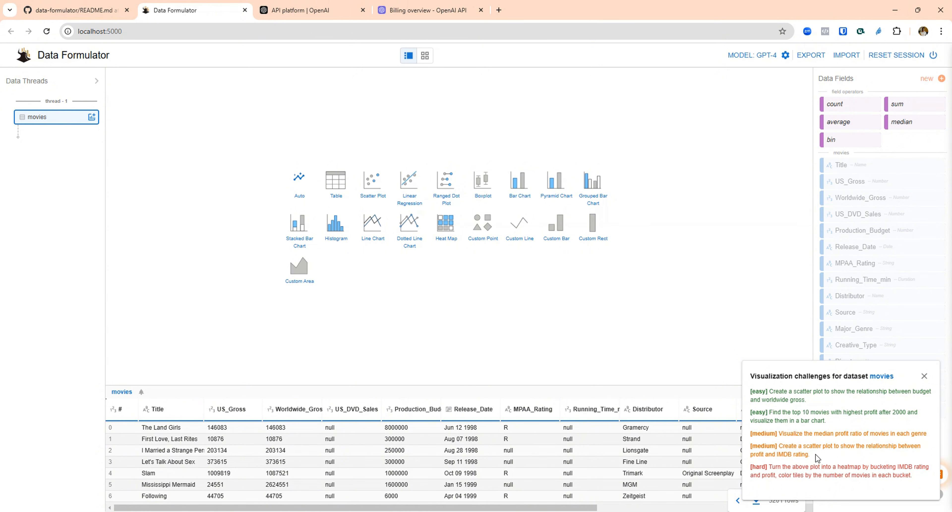
{"action": "left_click_drag", "start_coordinate": [810, 454], "coordinate": [781, 448]}
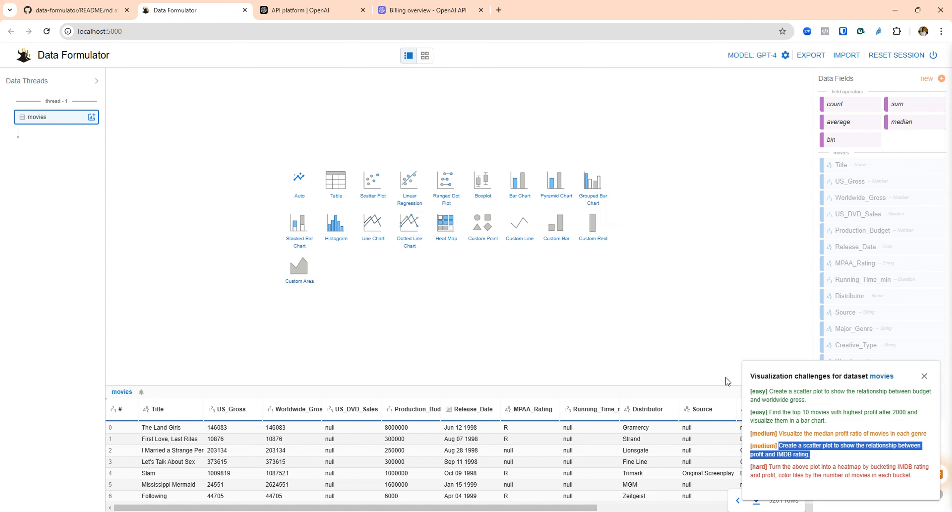
{"action": "left_click", "coordinate": [371, 181]}
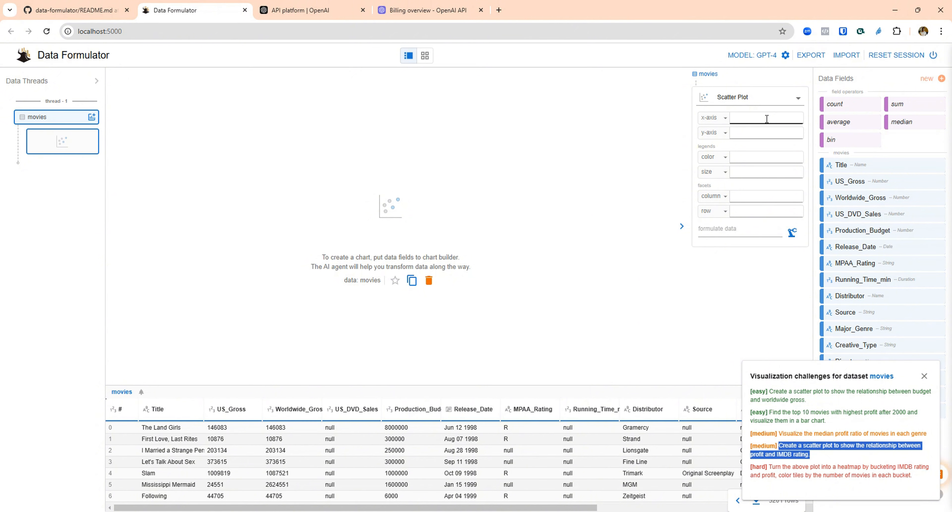
Set the scatter plot's x-axis to IMDB_Rating and its y-axis to a new field named profit
{"action": "left_click", "coordinate": [767, 116]}
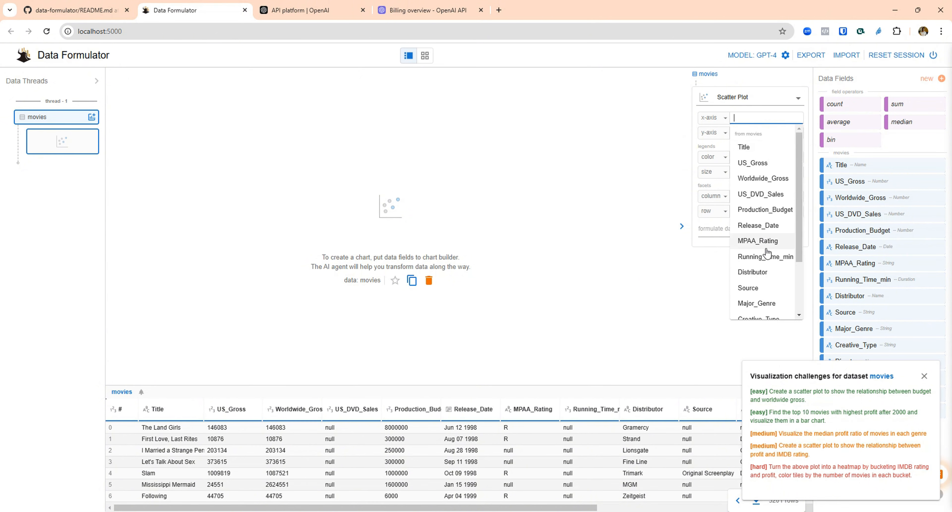
{"action": "scroll", "coordinate": [766, 253], "scroll_direction": "down", "scroll_amount": 1}
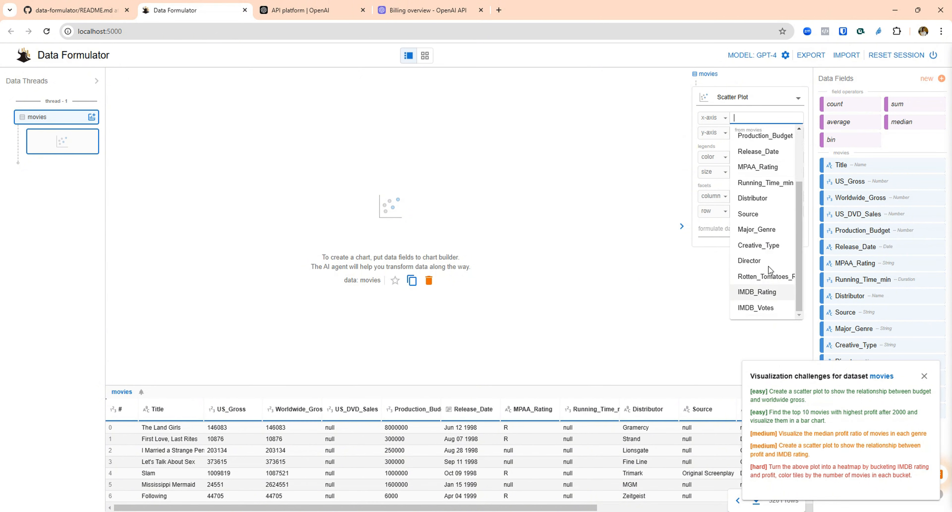
{"action": "left_click", "coordinate": [768, 292]}
{"action": "left_click", "coordinate": [758, 132]}
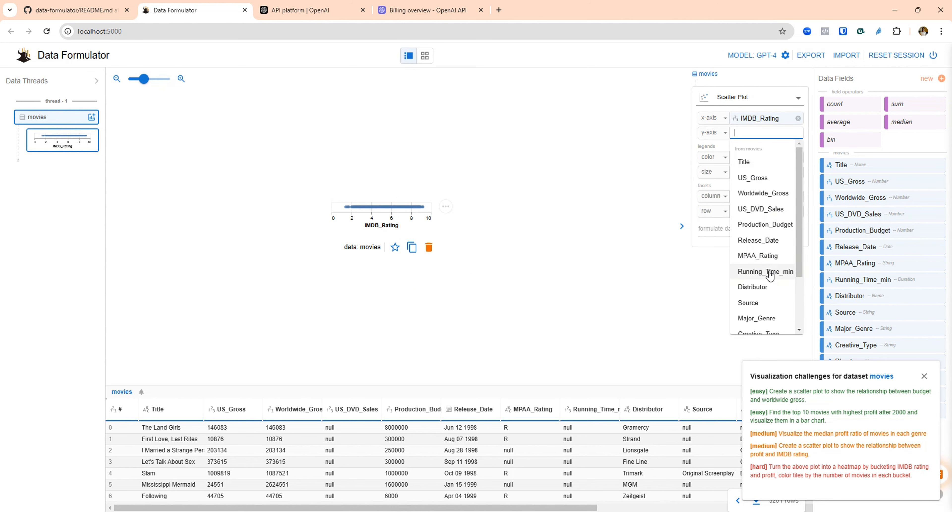
{"action": "scroll", "coordinate": [769, 274], "scroll_direction": "down", "scroll_amount": 2}
{"action": "scroll", "coordinate": [765, 313], "scroll_direction": "up", "scroll_amount": 2}
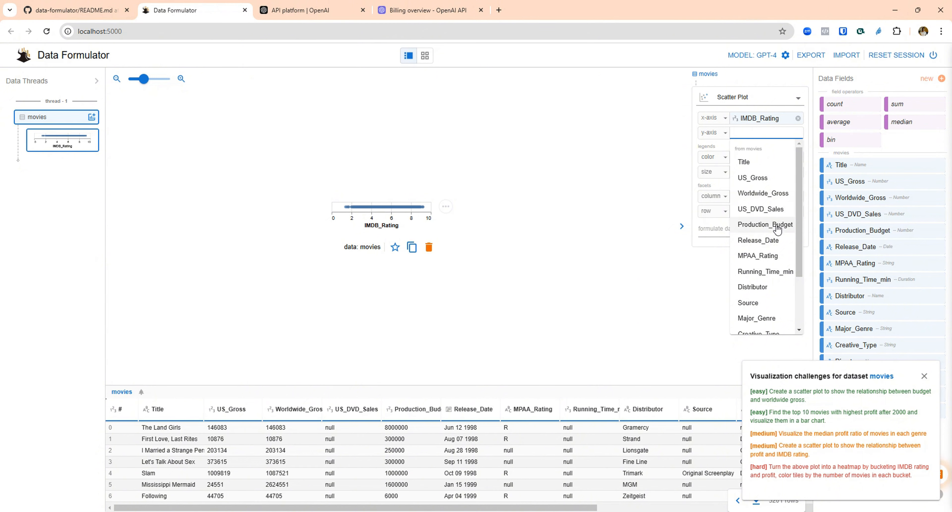
{"action": "type", "text": "p"}
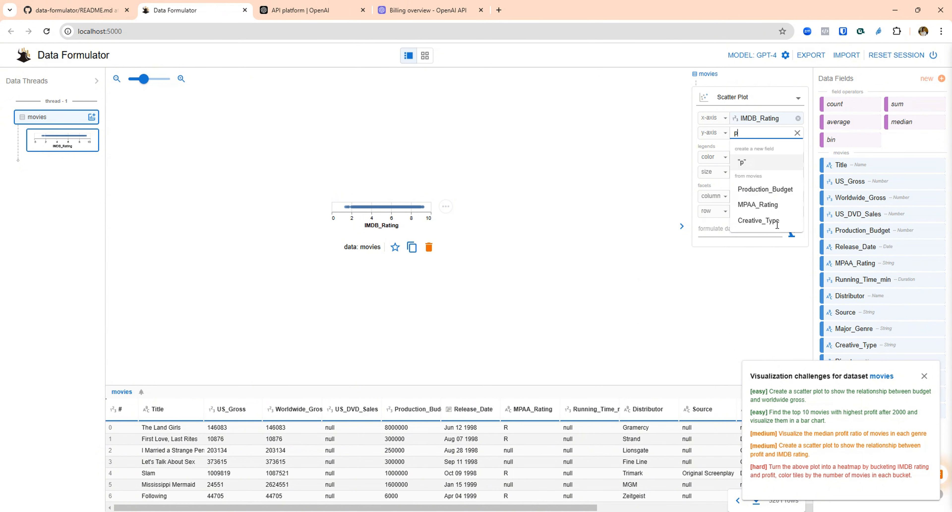
{"action": "type", "text": "rofit"}
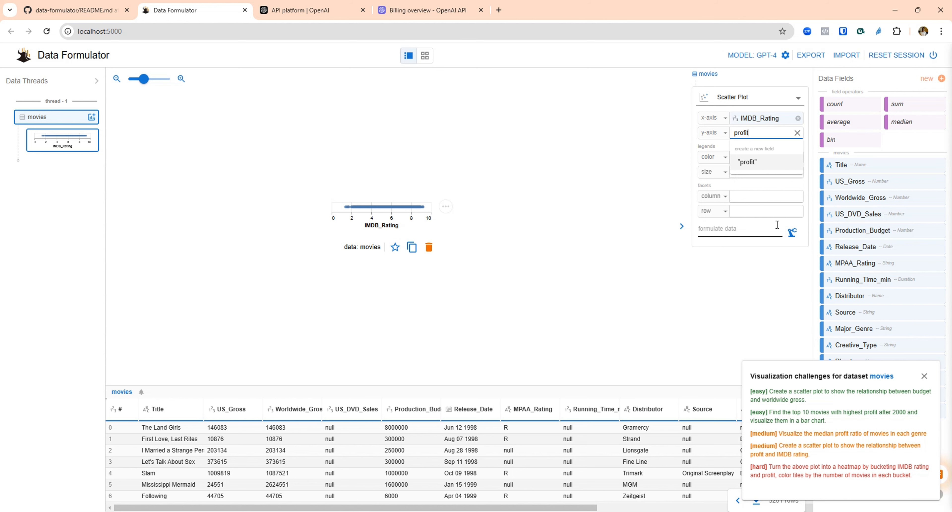
{"action": "key", "text": "Return"}
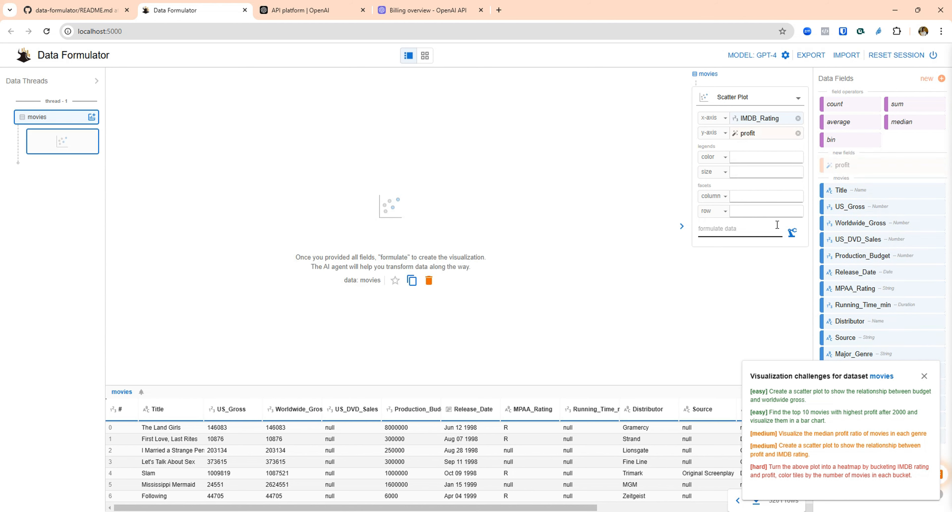
Formulate the chart data with the instruction "profit is the sum of worldwide_gross and us_dvd_sales minus the production budget"
{"action": "left_click", "coordinate": [746, 230]}
{"action": "type", "text": "profit is the sum of us_"}
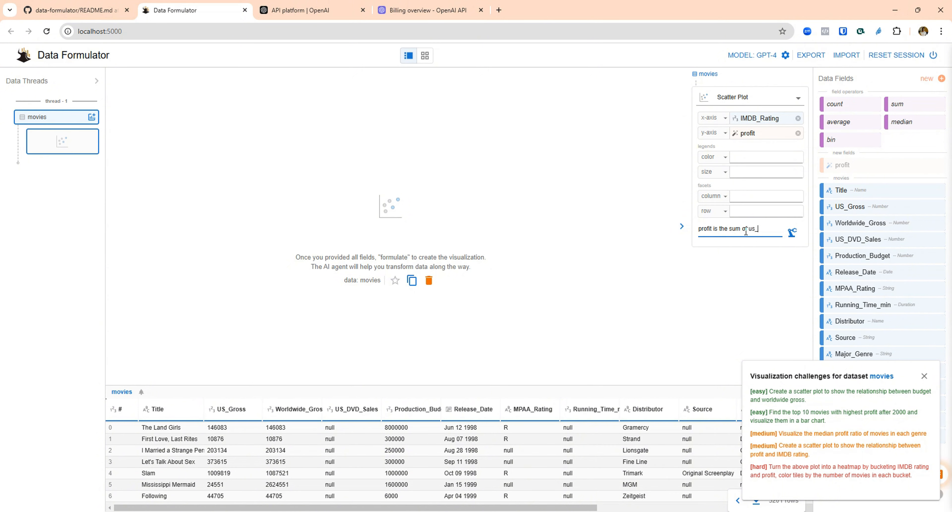
{"action": "type", "text": "gross"}
{"action": "key", "text": "BackSpace"}
{"action": "key", "text": "BackSpace"}
{"action": "key", "text": "BackSpace"}
{"action": "key", "text": "BackSpace"}
{"action": "key", "text": "BackSpace"}
{"action": "key", "text": "BackSpace"}
{"action": "key", "text": "BackSpace"}
{"action": "key", "text": "BackSpace"}
{"action": "type", "text": "worldwide_gross"}
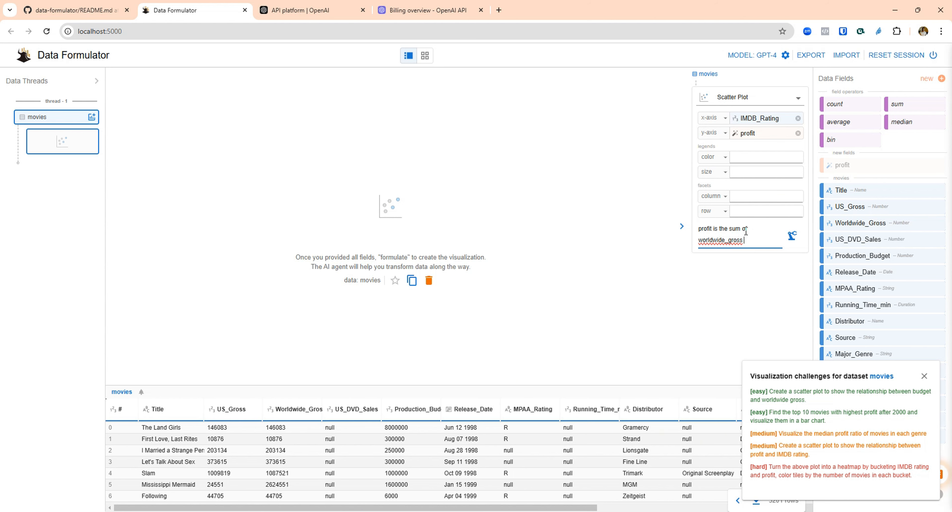
{"action": "type", "text": " and us_dvd_Sa"}
{"action": "key", "text": "BackSpace"}
{"action": "key", "text": "BackSpace"}
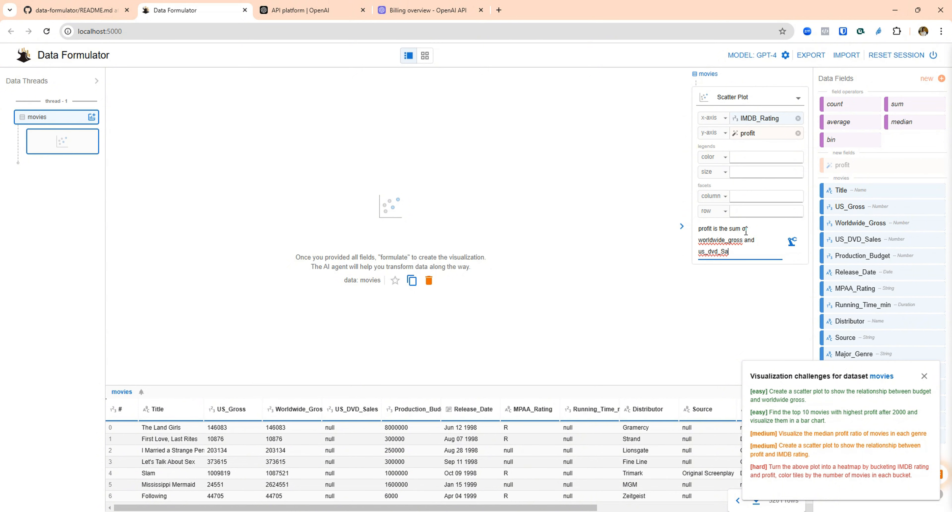
{"action": "type", "text": "sales minus the production "}
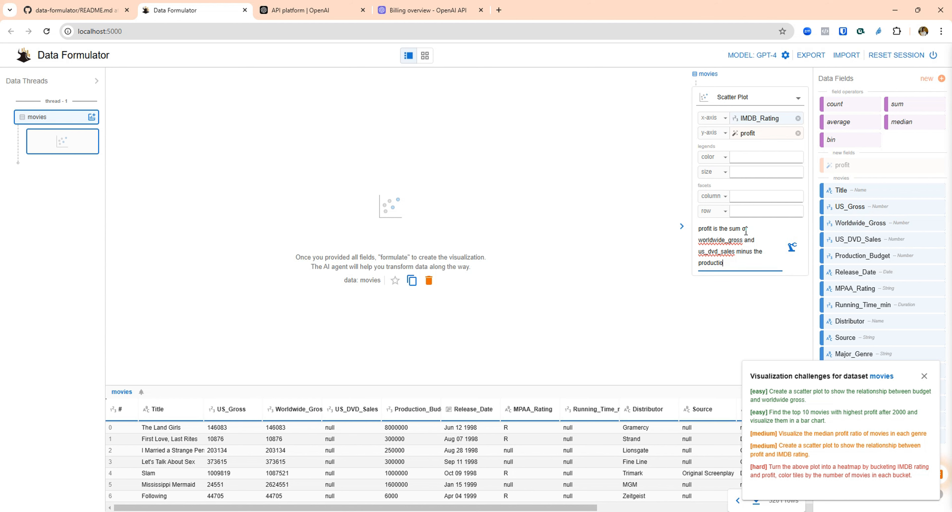
{"action": "type", "text": "budget"}
{"action": "left_click", "coordinate": [793, 250]}
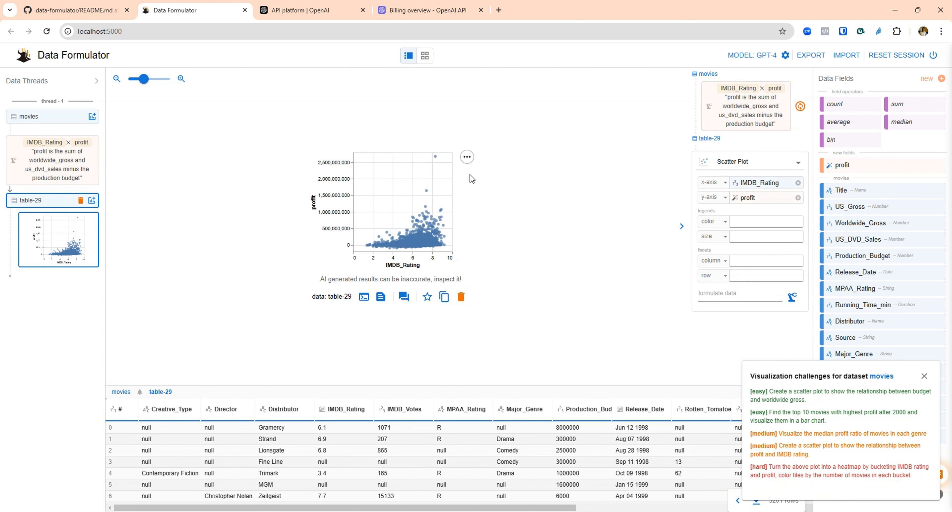
View the scatter plot's Vega-Lite JSON source and read through its encoding and data values
{"action": "left_click", "coordinate": [467, 158]}
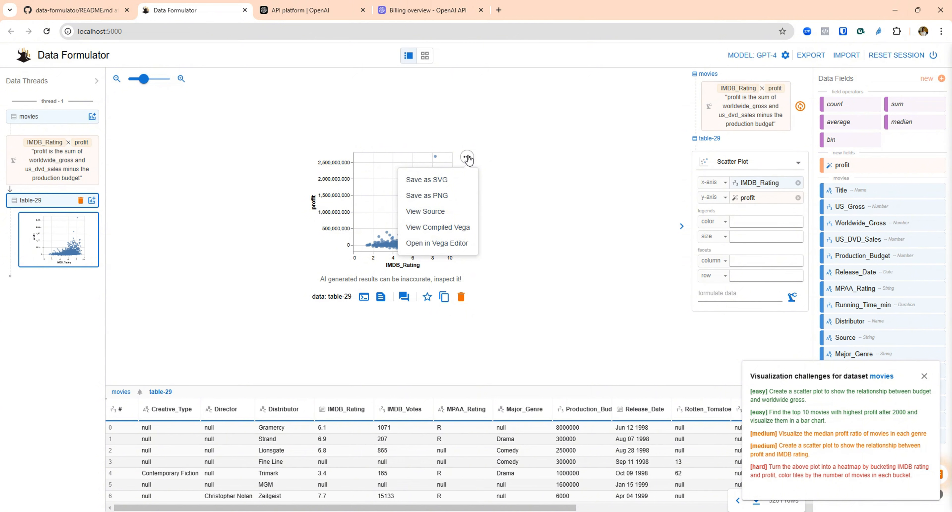
{"action": "left_click", "coordinate": [440, 211]}
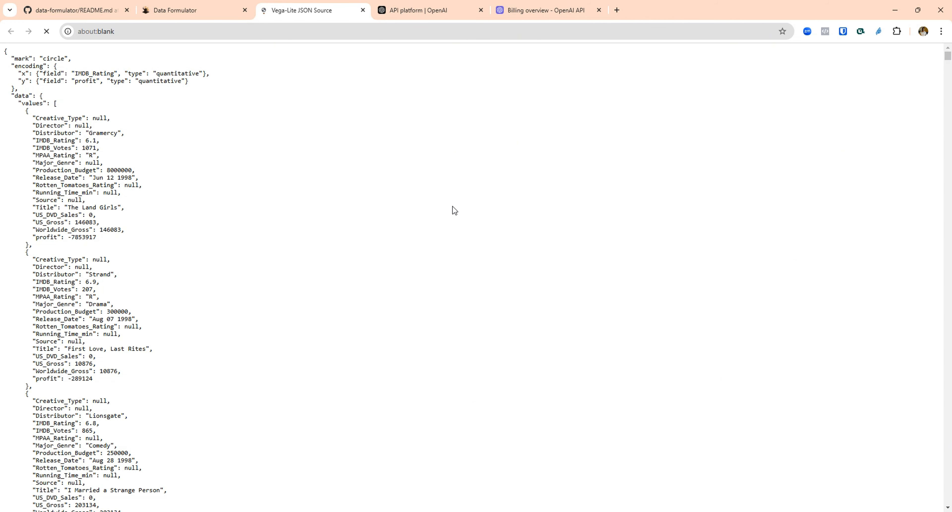
{"action": "scroll", "coordinate": [455, 210], "scroll_direction": "down", "scroll_amount": 5}
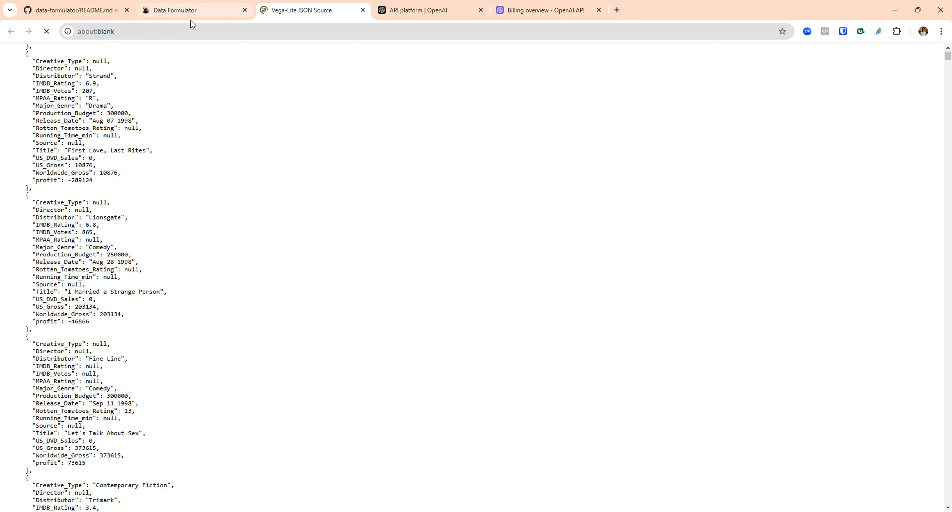
{"action": "scroll", "coordinate": [178, 180], "scroll_direction": "down", "scroll_amount": 3}
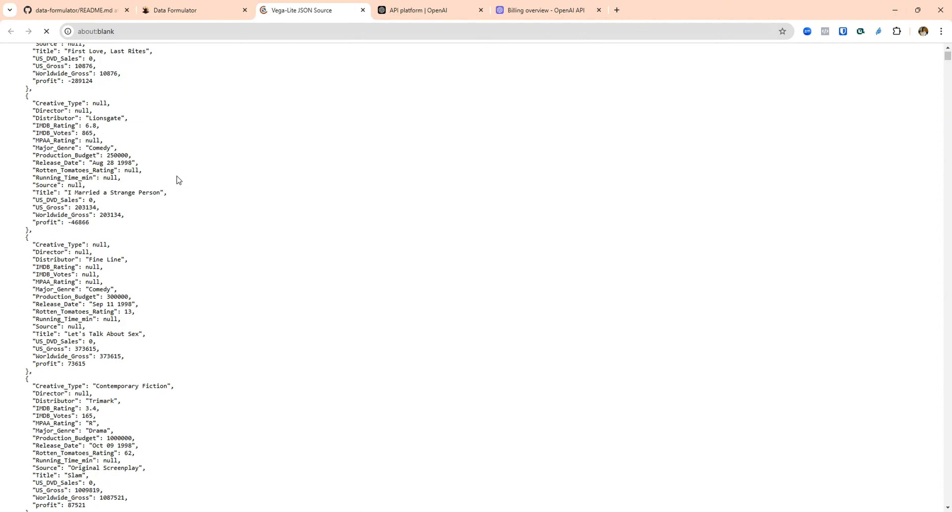
{"action": "scroll", "coordinate": [179, 180], "scroll_direction": "down", "scroll_amount": 6}
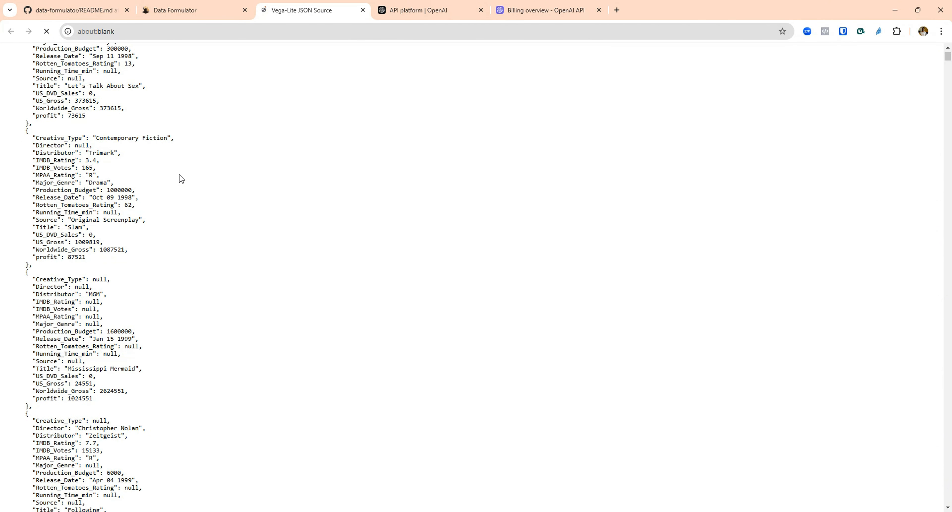
Compare the Vega-Lite JSON source with the chart and the table-29 columns in the Data Formulator tab
{"action": "left_click", "coordinate": [205, 9]}
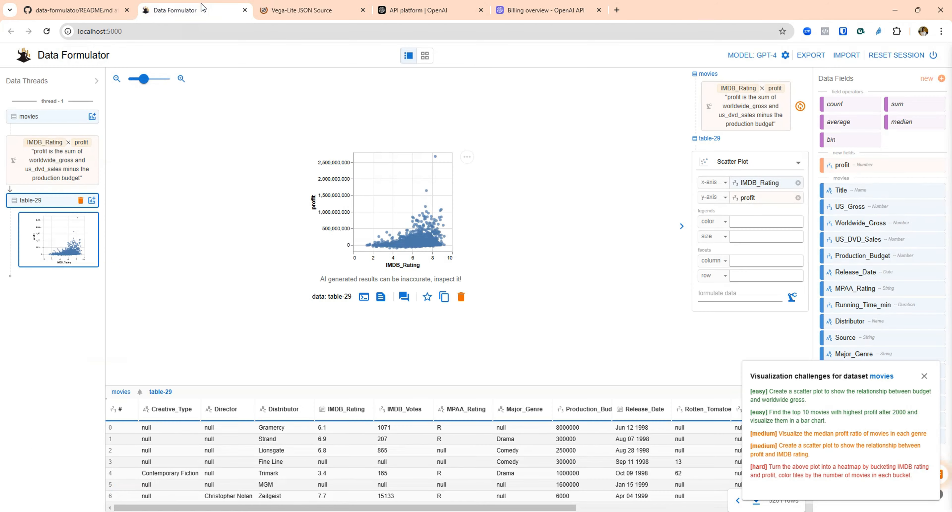
{"action": "scroll", "coordinate": [284, 475], "scroll_direction": "down", "scroll_amount": 3}
{"action": "scroll", "coordinate": [281, 471], "scroll_direction": "up", "scroll_amount": 3}
{"action": "left_click", "coordinate": [317, 14]}
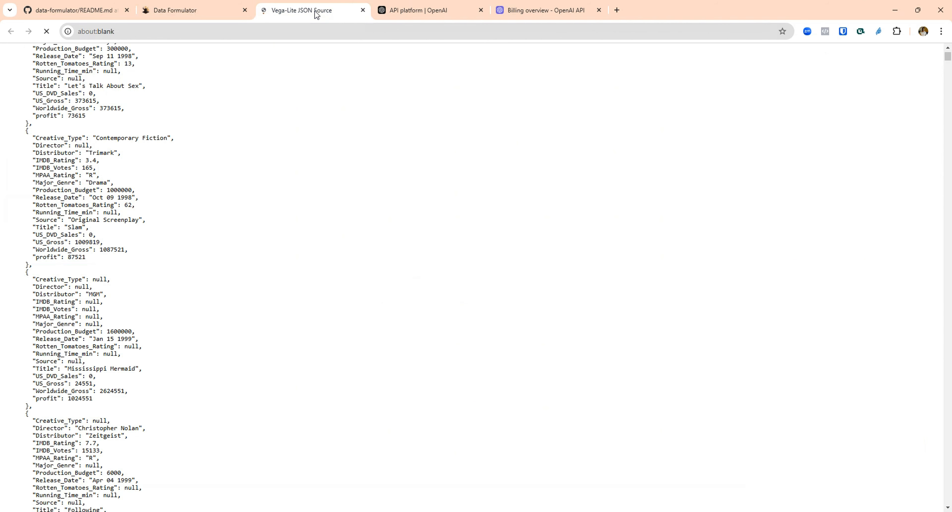
{"action": "left_click", "coordinate": [187, 10]}
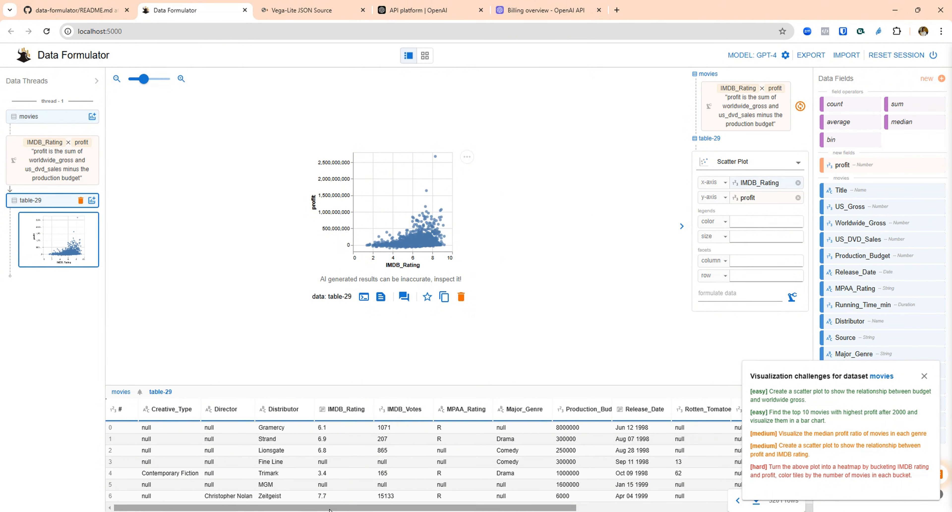
{"action": "left_click_drag", "start_coordinate": [316, 509], "coordinate": [593, 510]}
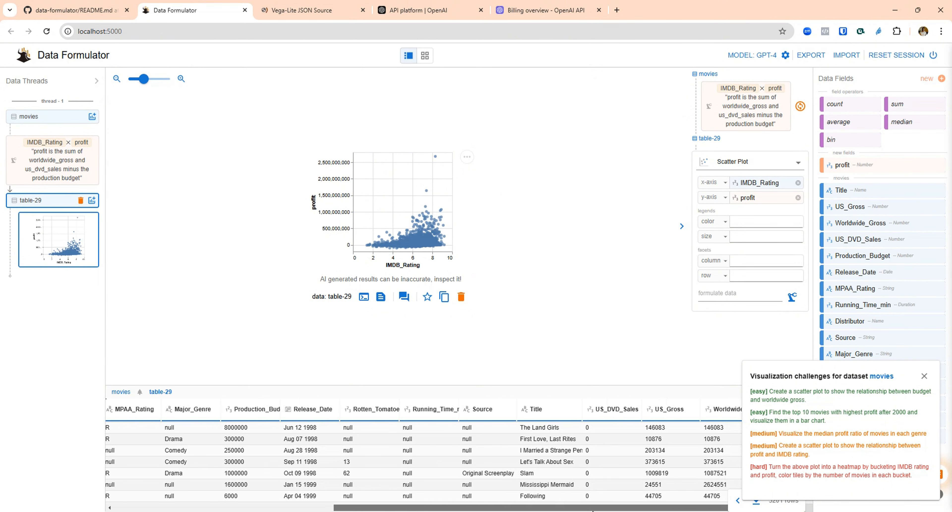
{"action": "left_click", "coordinate": [338, 10]}
{"action": "left_click", "coordinate": [226, 6]}
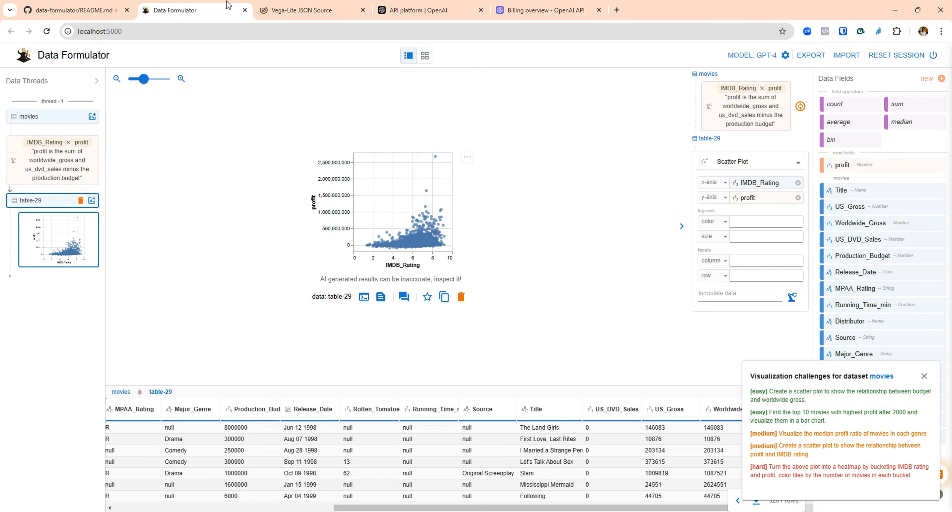
Browse the rows of table-29 and return to its first columns
{"action": "scroll", "coordinate": [564, 432], "scroll_direction": "down", "scroll_amount": 5}
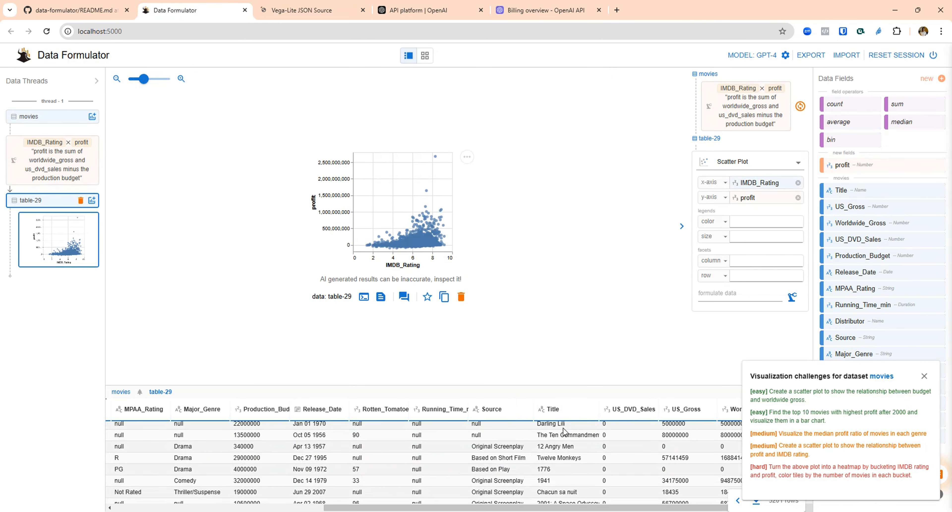
{"action": "scroll", "coordinate": [564, 433], "scroll_direction": "down", "scroll_amount": 5}
{"action": "scroll", "coordinate": [564, 433], "scroll_direction": "down", "scroll_amount": 5}
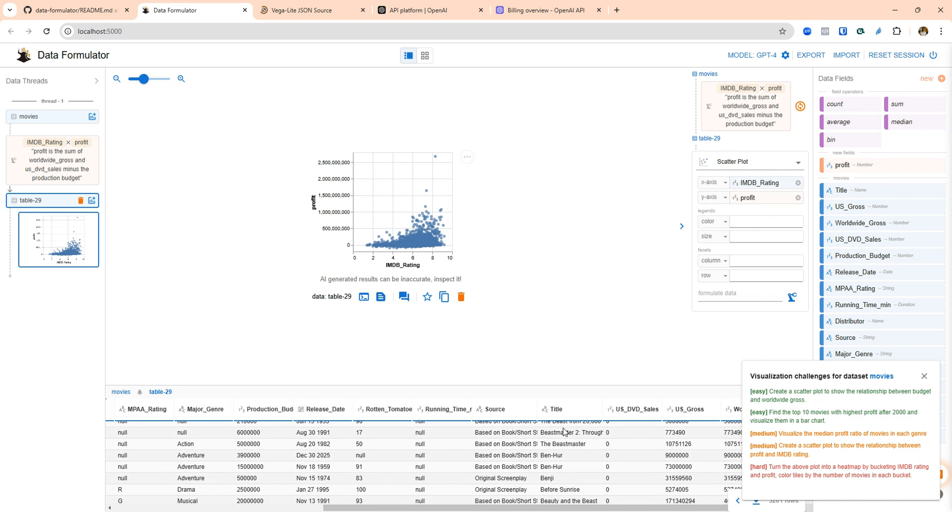
{"action": "scroll", "coordinate": [565, 433], "scroll_direction": "down", "scroll_amount": 5}
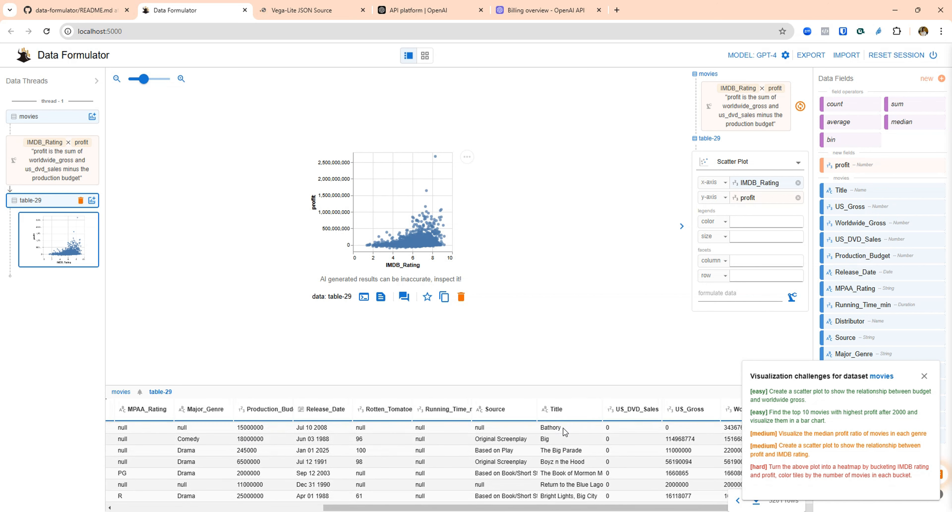
{"action": "scroll", "coordinate": [564, 432], "scroll_direction": "down", "scroll_amount": 1}
{"action": "scroll", "coordinate": [564, 432], "scroll_direction": "up", "scroll_amount": 1}
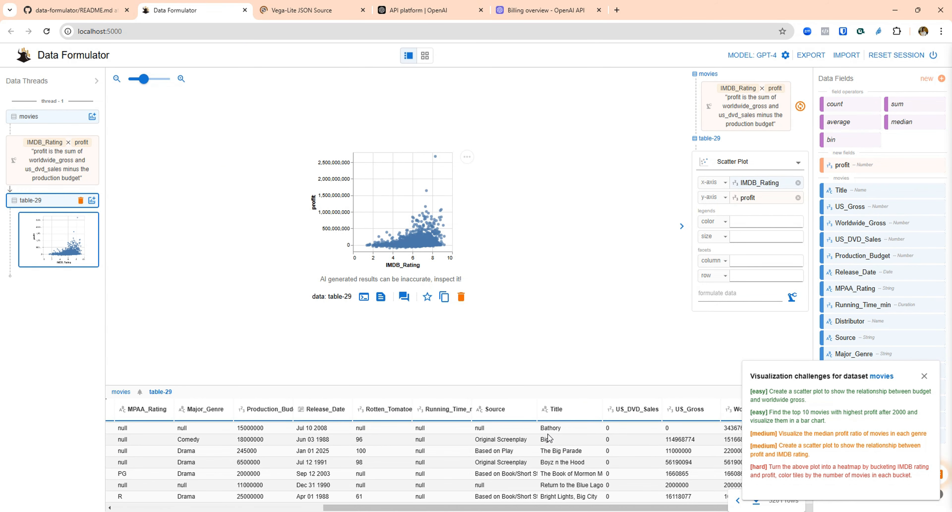
{"action": "left_click_drag", "start_coordinate": [429, 507], "coordinate": [192, 510]}
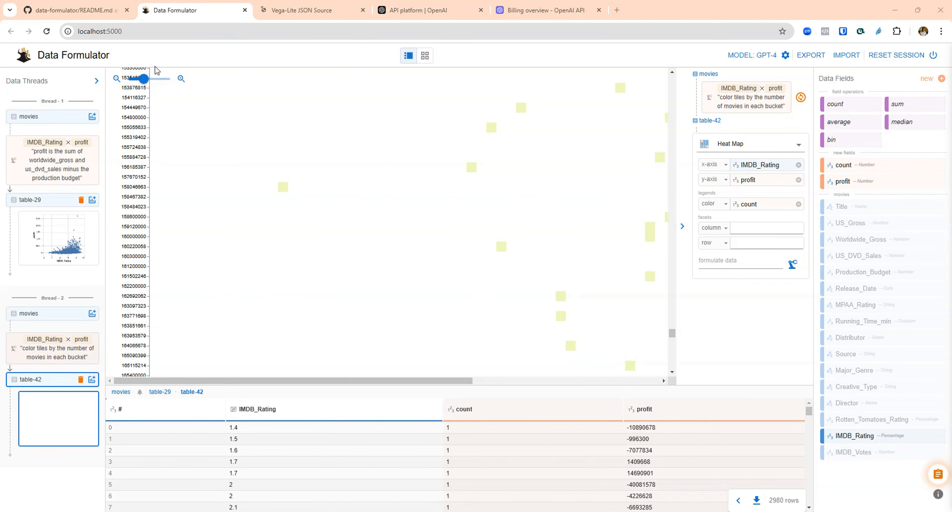
Examine the heat map of IMDB_Rating and profit along both its axes, down to the IMDB_Rating labels
{"action": "scroll", "coordinate": [473, 240], "scroll_direction": "up", "scroll_amount": 5}
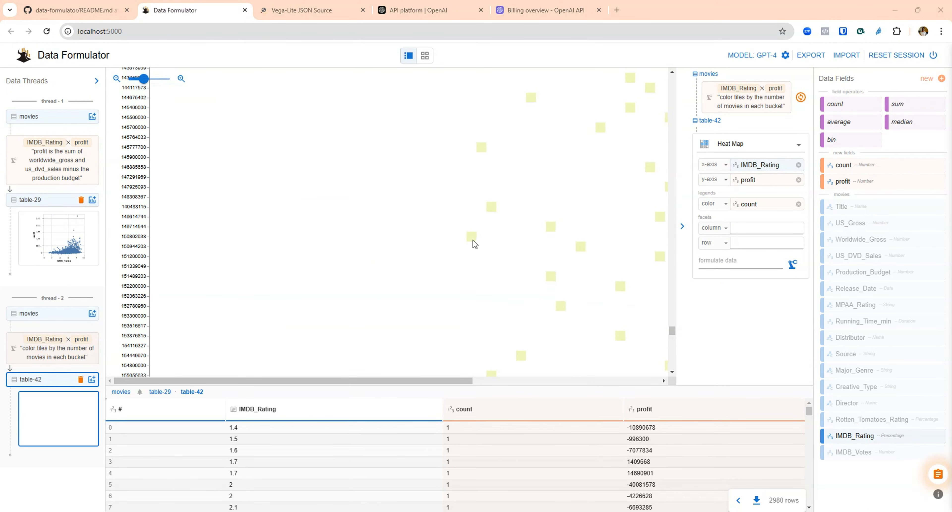
{"action": "scroll", "coordinate": [464, 235], "scroll_direction": "up", "scroll_amount": 7}
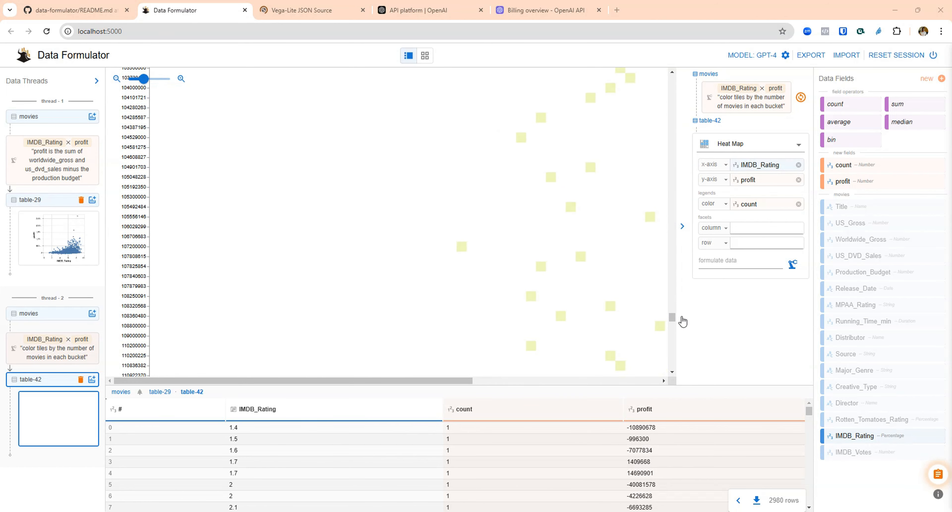
{"action": "left_click_drag", "start_coordinate": [672, 318], "coordinate": [665, 374]}
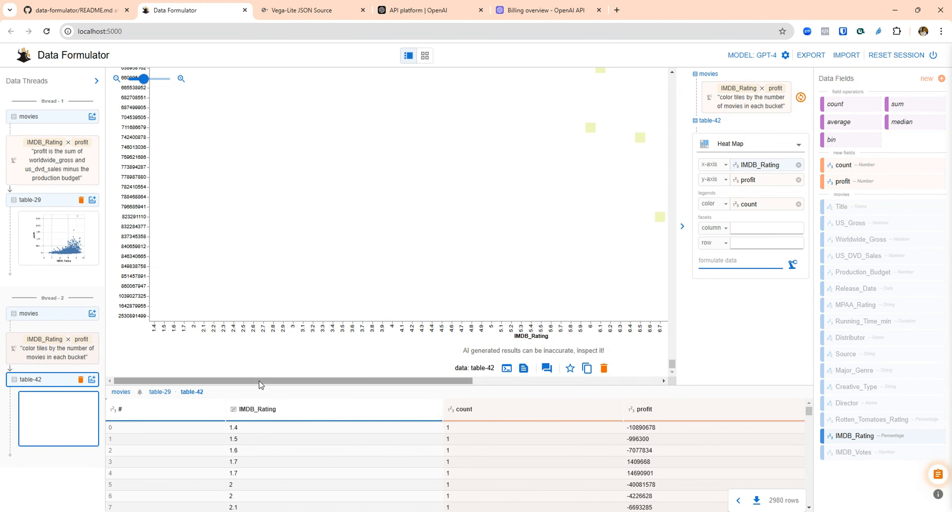
{"action": "left_click_drag", "start_coordinate": [259, 383], "coordinate": [480, 383]}
{"action": "left_click_drag", "start_coordinate": [394, 383], "coordinate": [272, 383]}
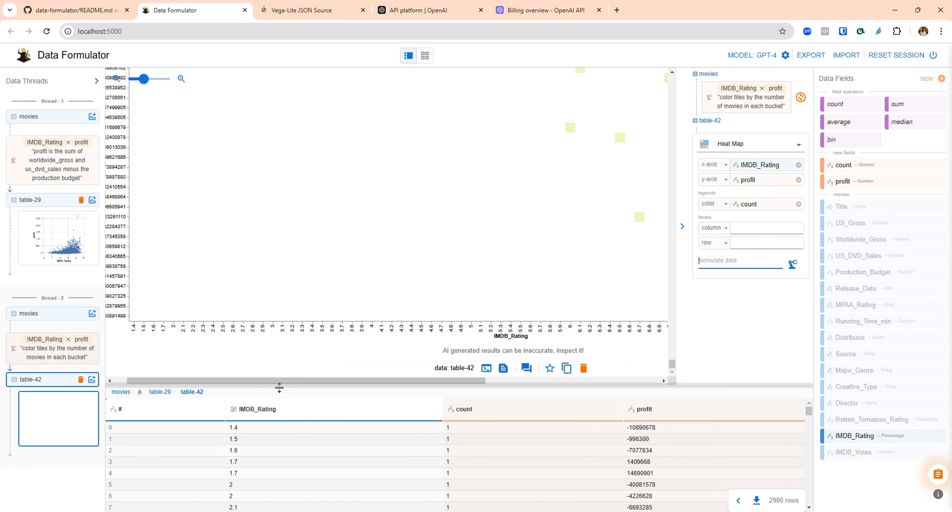
{"action": "left_click", "coordinate": [733, 274]}
{"action": "left_click", "coordinate": [294, 383]}
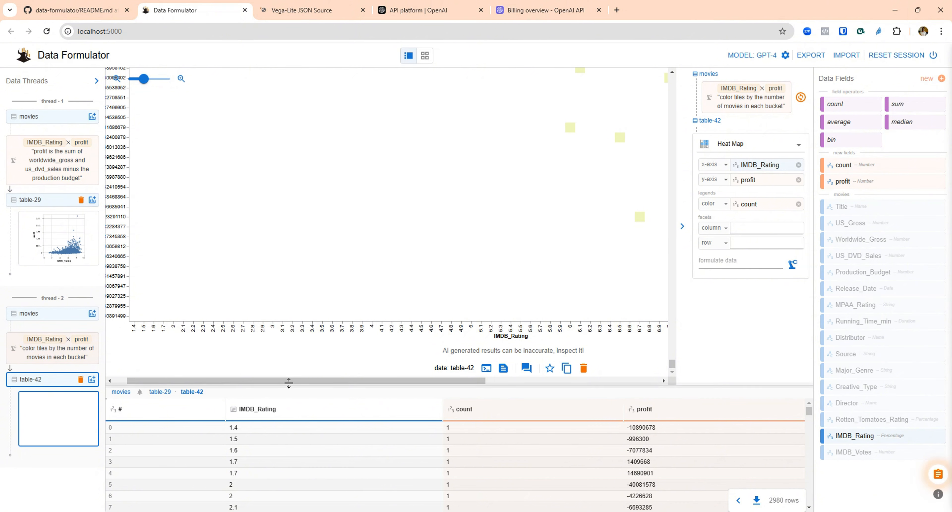
Formulate a new heat map from table-42 with the instruction "group profits by 10 million and group imdb by integers"
{"action": "left_click_drag", "start_coordinate": [293, 385], "coordinate": [261, 386]}
{"action": "scroll", "coordinate": [297, 301], "scroll_direction": "up", "scroll_amount": 5}
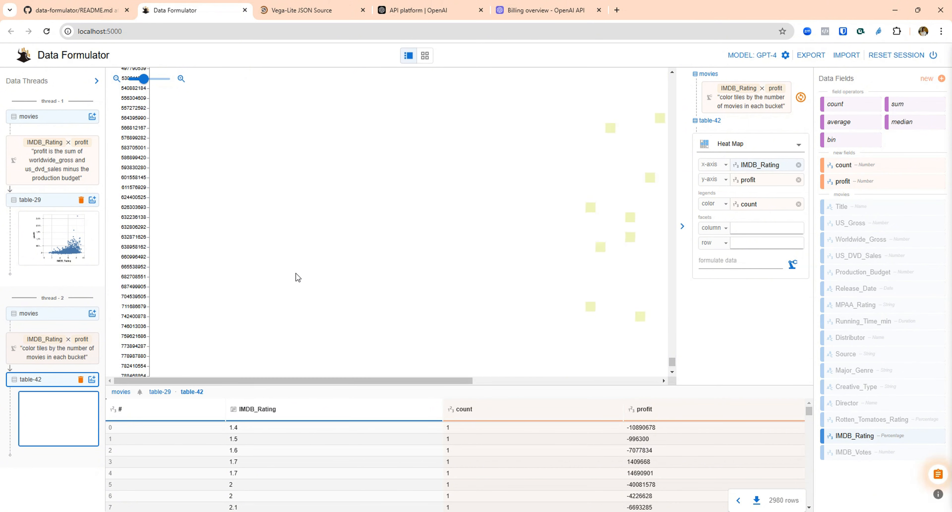
{"action": "left_click", "coordinate": [717, 257]}
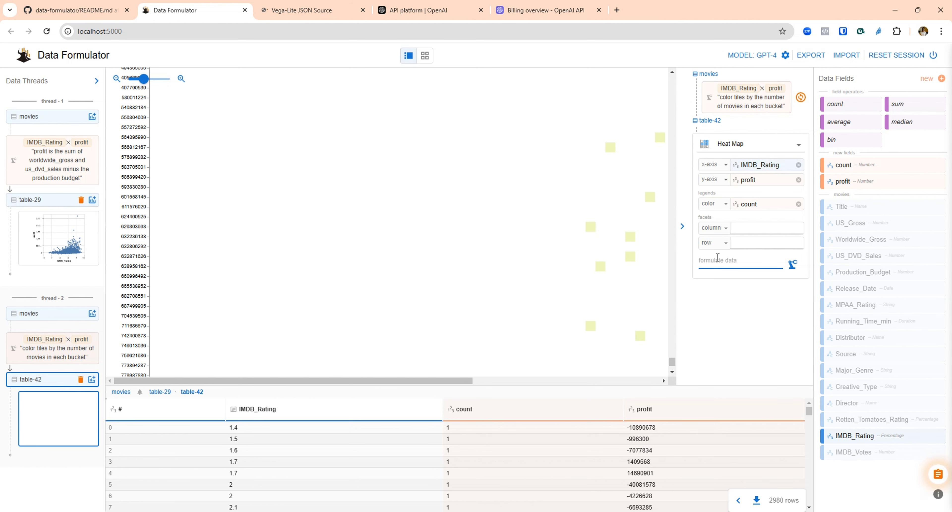
{"action": "type", "text": "gr"}
{"action": "type", "text": "oup"}
{"action": "type", "text": " by"}
{"action": "type", "text": "ofits by"}
{"action": "type", "text": " 10 mill"}
{"action": "type", "text": "ion and "}
{"action": "type", "text": "grou"}
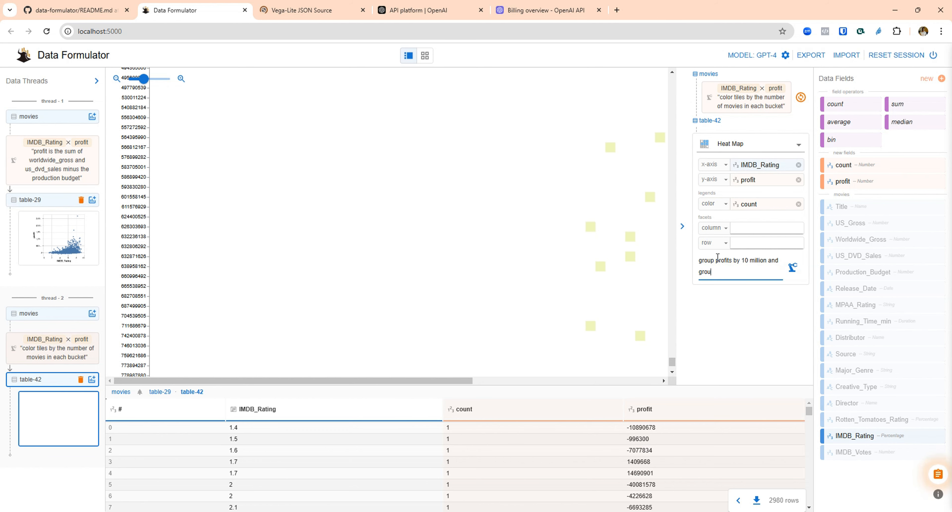
{"action": "type", "text": "p im"}
{"action": "type", "text": "db "}
{"action": "type", "text": "by in"}
{"action": "type", "text": "ter"}
{"action": "type", "text": "gers"}
{"action": "left_click", "coordinate": [793, 267]}
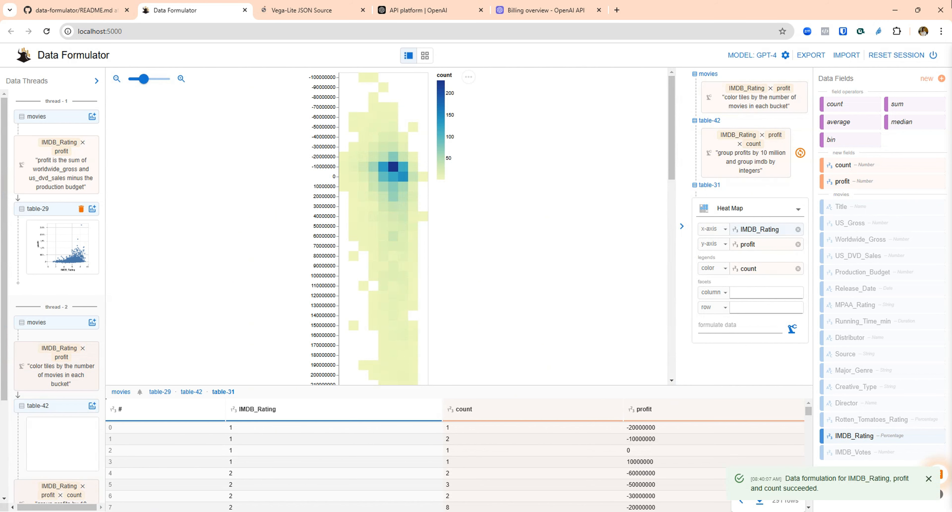
Examine the regrouped heat map over its full profit range, down to the IMDB_Rating axis and back up to the count legend
{"action": "scroll", "coordinate": [378, 139], "scroll_direction": "down", "scroll_amount": 6}
{"action": "scroll", "coordinate": [346, 248], "scroll_direction": "down", "scroll_amount": 10}
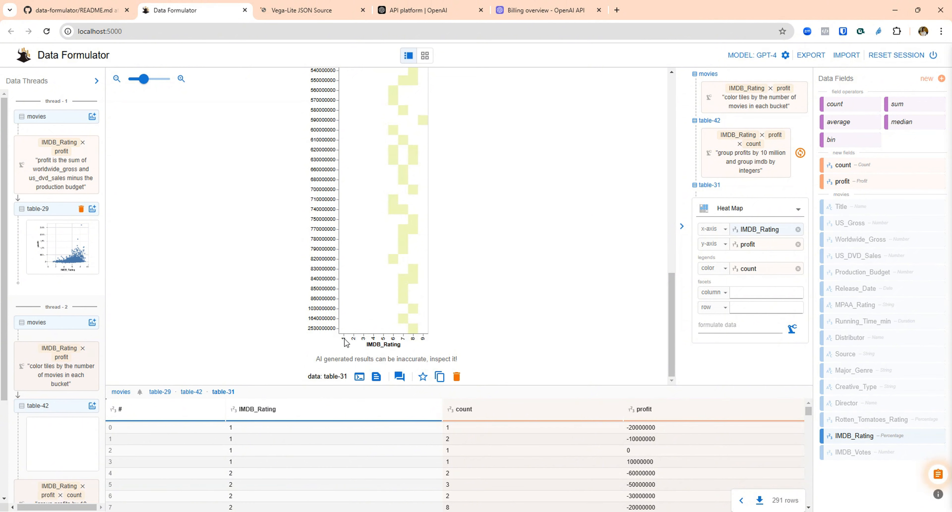
{"action": "scroll", "coordinate": [359, 329], "scroll_direction": "up", "scroll_amount": 15}
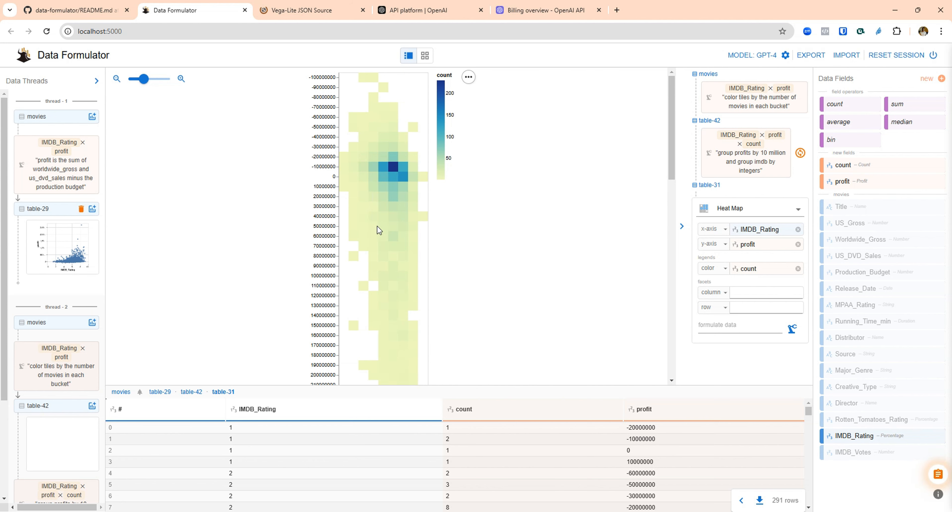
{"action": "scroll", "coordinate": [379, 229], "scroll_direction": "down", "scroll_amount": 12}
{"action": "scroll", "coordinate": [384, 241], "scroll_direction": "down", "scroll_amount": 5}
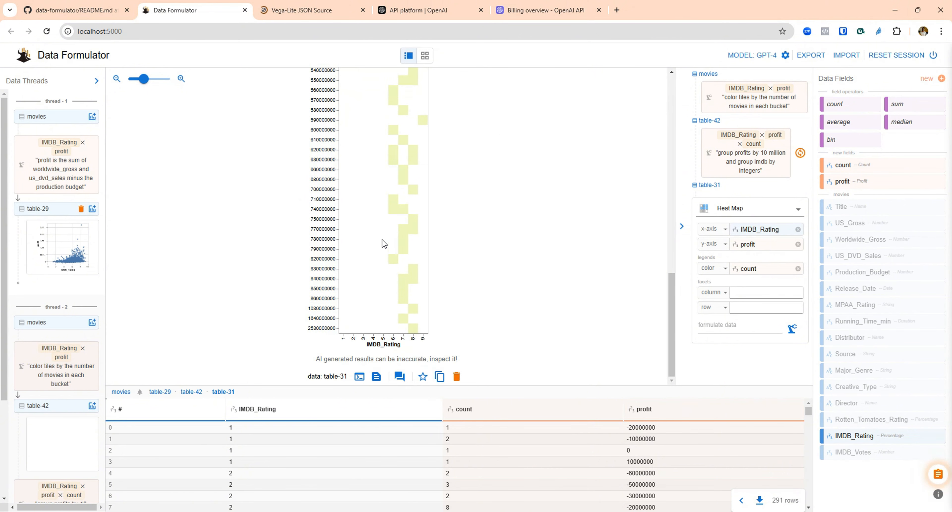
{"action": "scroll", "coordinate": [381, 257], "scroll_direction": "up", "scroll_amount": 17}
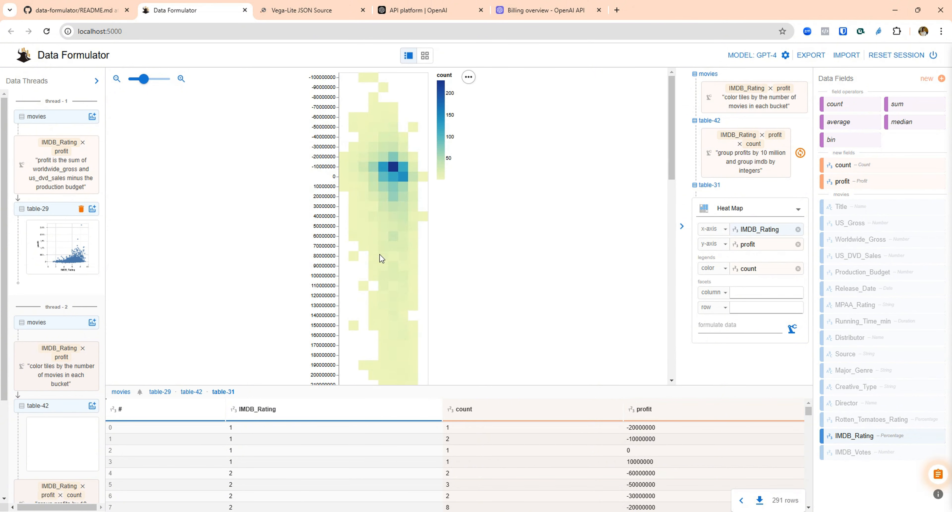
{"action": "scroll", "coordinate": [388, 366], "scroll_direction": "down", "scroll_amount": 15}
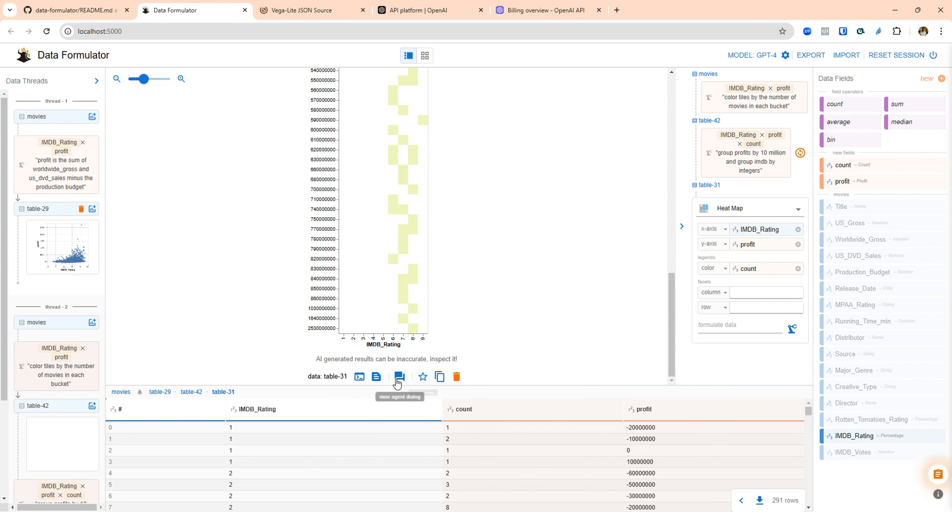
{"action": "scroll", "coordinate": [418, 280], "scroll_direction": "up", "scroll_amount": 15}
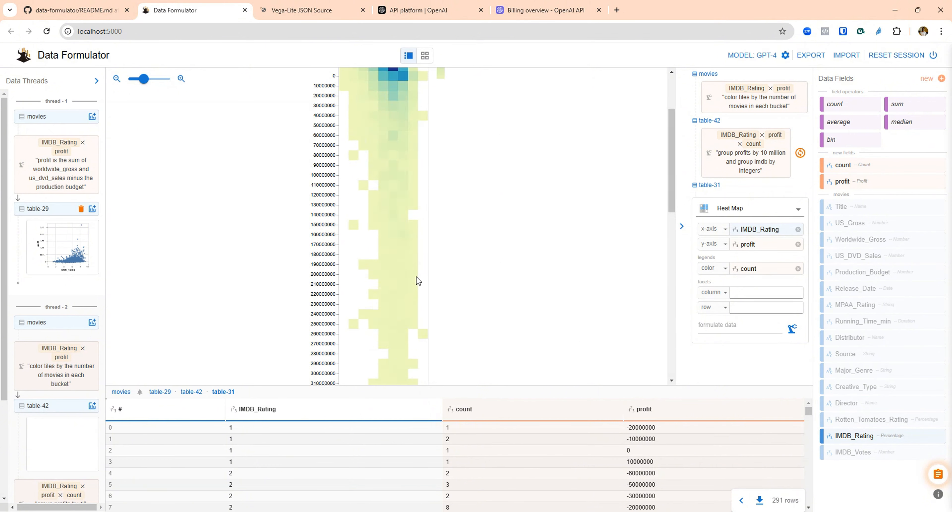
View the heat map's Vega-Lite JSON source and read through its encoding and the grouped IMDB_Rating, count and profit values
{"action": "left_click", "coordinate": [467, 78]}
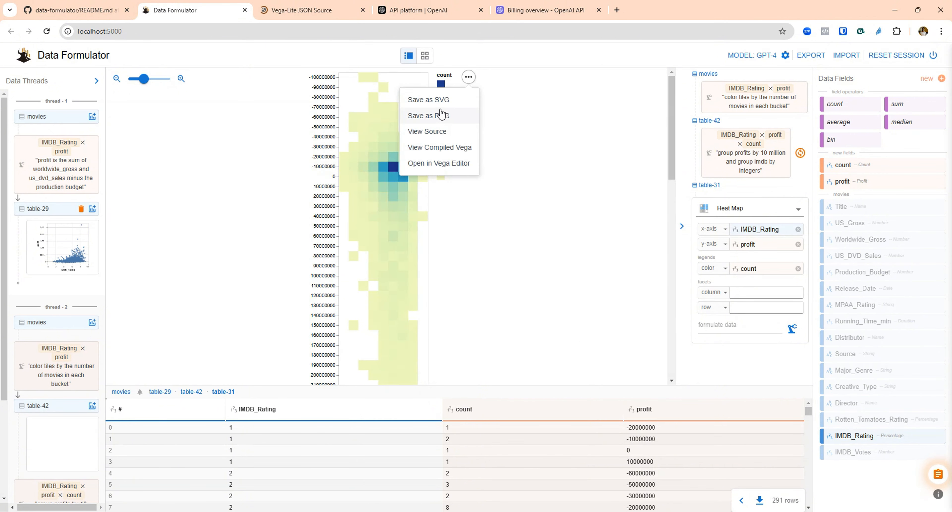
{"action": "left_click", "coordinate": [436, 132]}
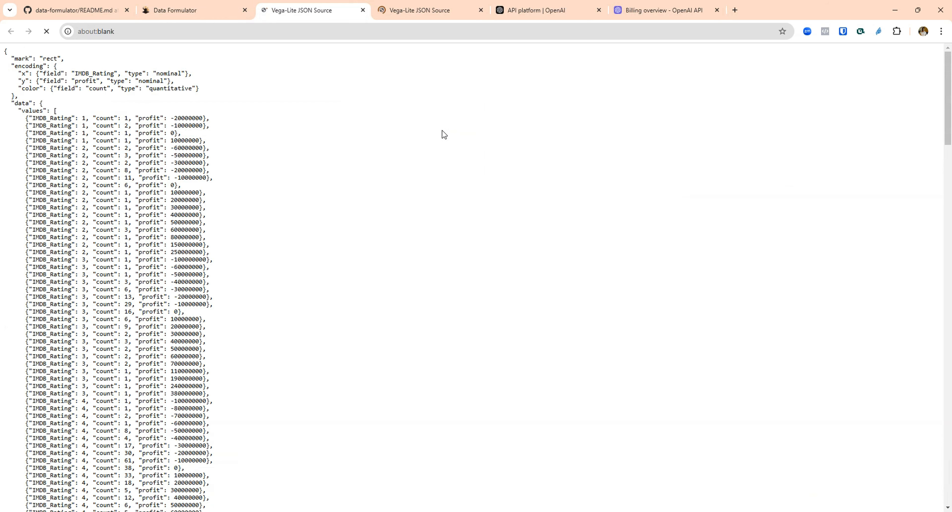
{"action": "scroll", "coordinate": [444, 134], "scroll_direction": "down", "scroll_amount": 5}
{"action": "scroll", "coordinate": [444, 134], "scroll_direction": "down", "scroll_amount": 20}
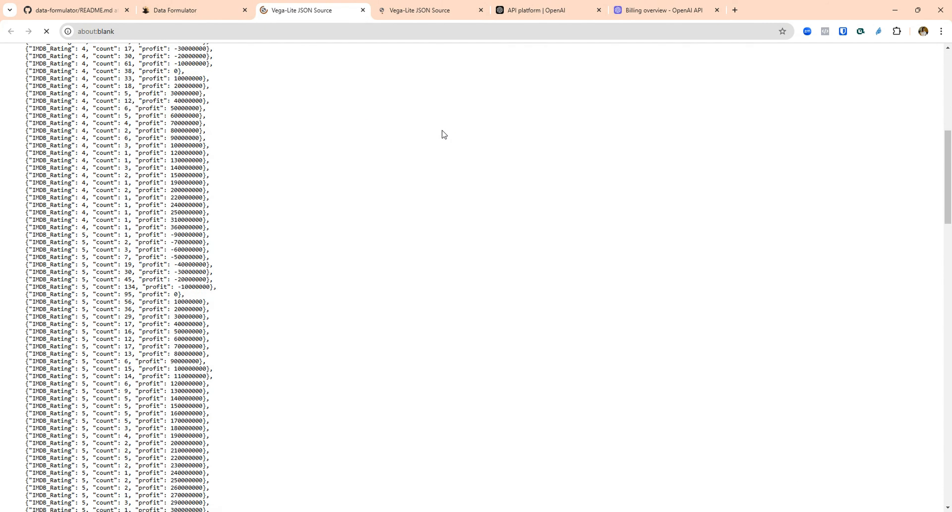
{"action": "scroll", "coordinate": [442, 138], "scroll_direction": "down", "scroll_amount": 6}
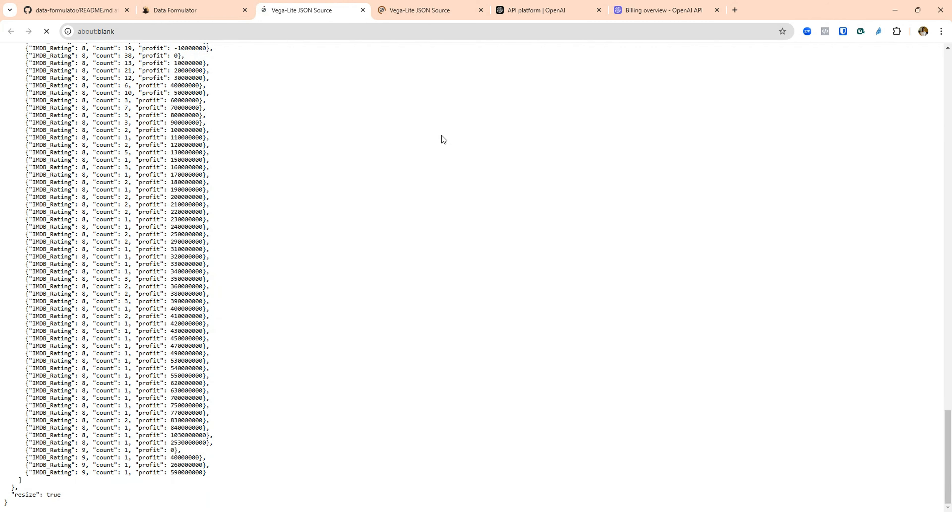
{"action": "scroll", "coordinate": [376, 206], "scroll_direction": "up", "scroll_amount": 20}
{"action": "scroll", "coordinate": [370, 188], "scroll_direction": "up", "scroll_amount": 20}
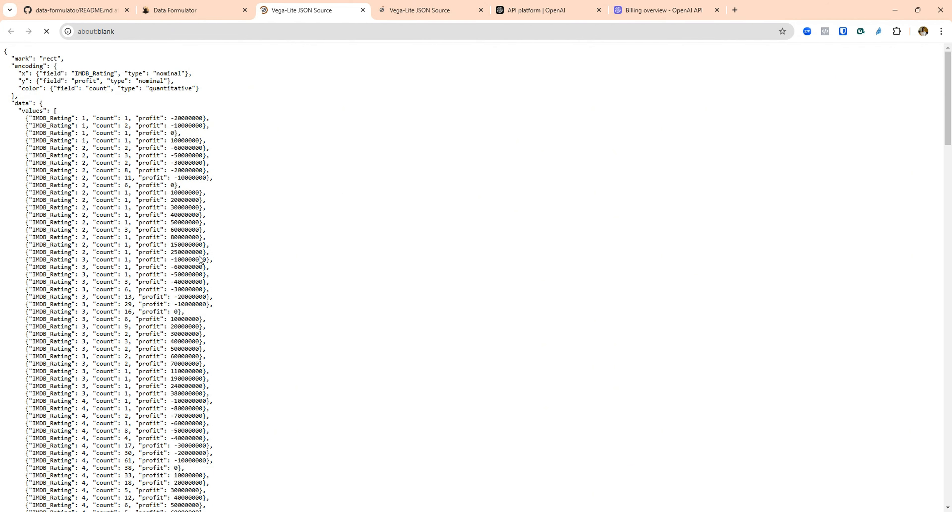
{"action": "scroll", "coordinate": [185, 265], "scroll_direction": "down", "scroll_amount": 5}
{"action": "scroll", "coordinate": [184, 264], "scroll_direction": "up", "scroll_amount": 5}
{"action": "scroll", "coordinate": [185, 263], "scroll_direction": "down", "scroll_amount": 20}
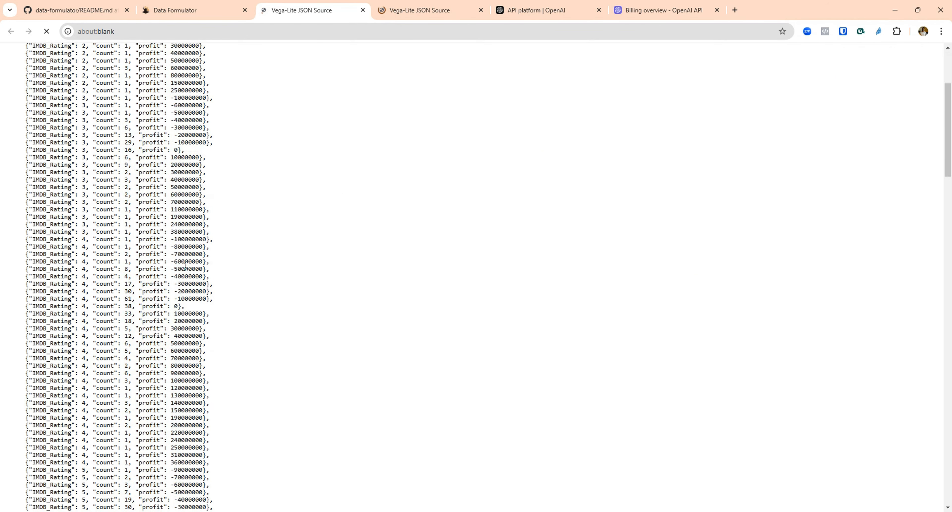
{"action": "scroll", "coordinate": [185, 264], "scroll_direction": "down", "scroll_amount": 3}
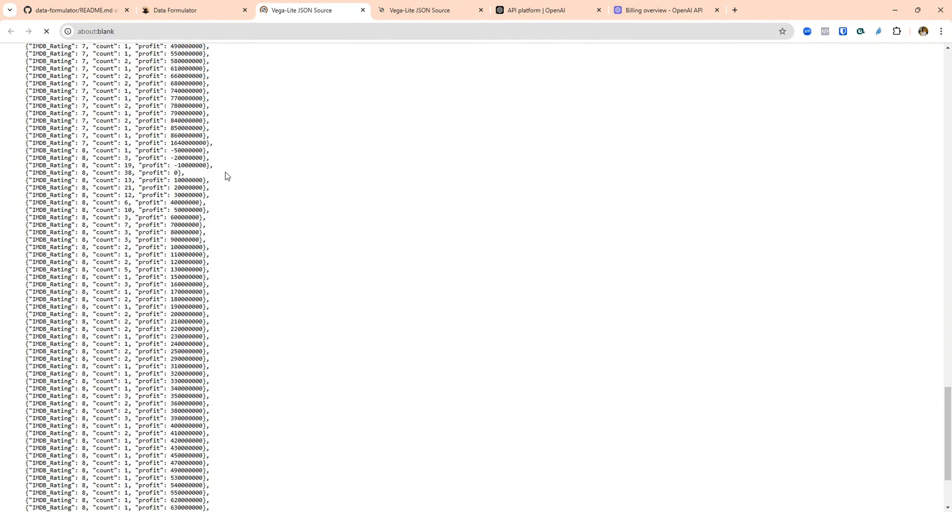
Check the chart in Data Formulator, then highlight the JSON entries for IMDB_Rating 7 with profits of -10000000 and 0
{"action": "left_click", "coordinate": [185, 13]}
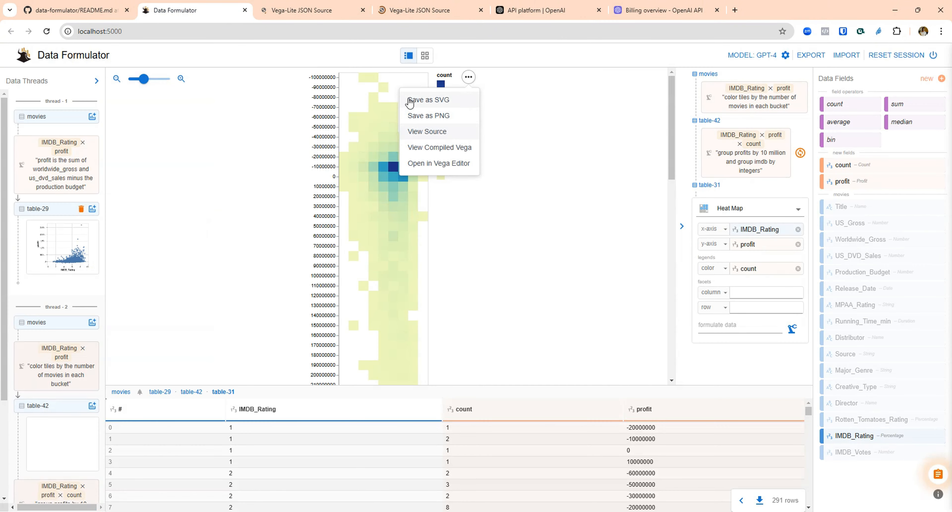
{"action": "left_click", "coordinate": [411, 132]}
{"action": "scroll", "coordinate": [126, 376], "scroll_direction": "down", "scroll_amount": 2}
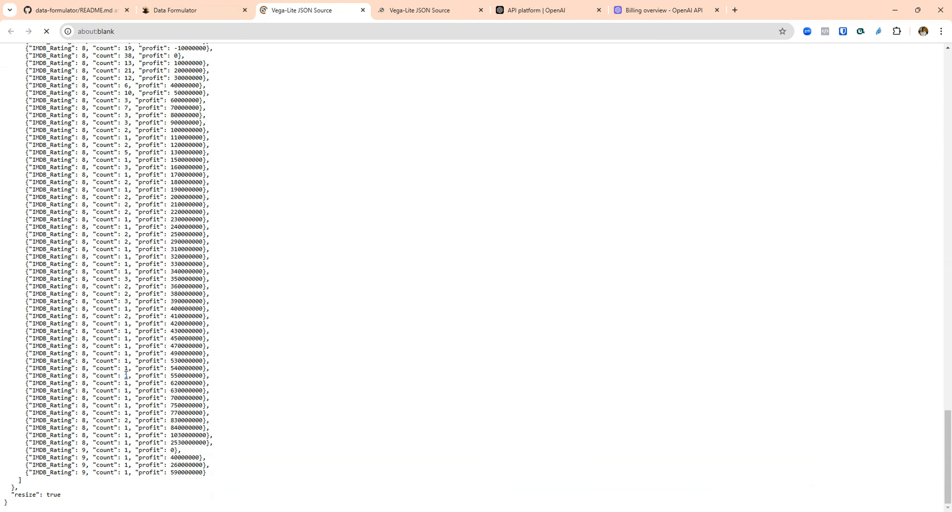
{"action": "scroll", "coordinate": [128, 373], "scroll_direction": "up", "scroll_amount": 8}
{"action": "scroll", "coordinate": [128, 368], "scroll_direction": "down", "scroll_amount": 1}
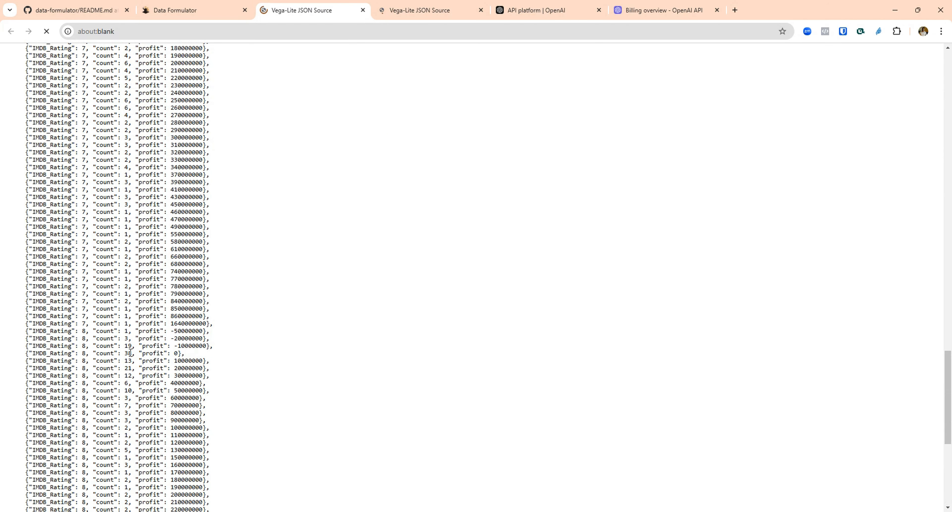
{"action": "scroll", "coordinate": [130, 351], "scroll_direction": "up", "scroll_amount": 5}
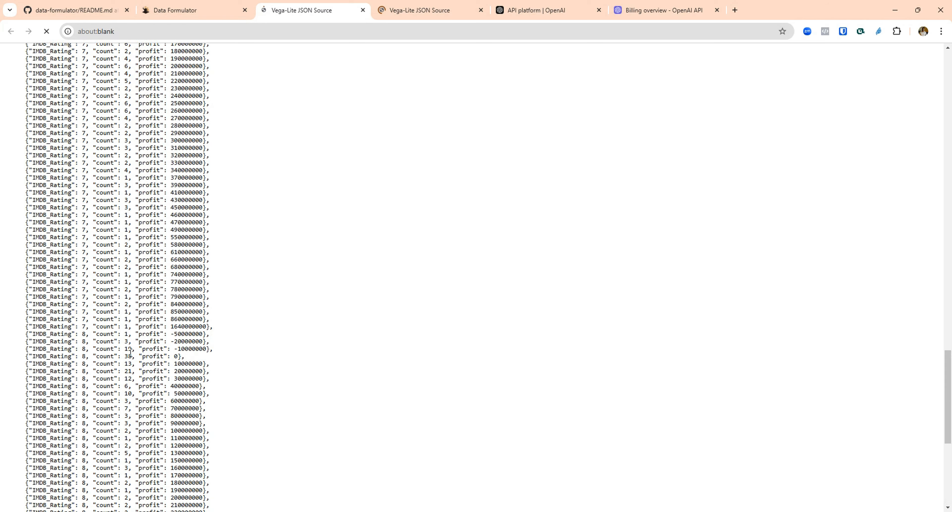
{"action": "scroll", "coordinate": [139, 322], "scroll_direction": "up", "scroll_amount": 2}
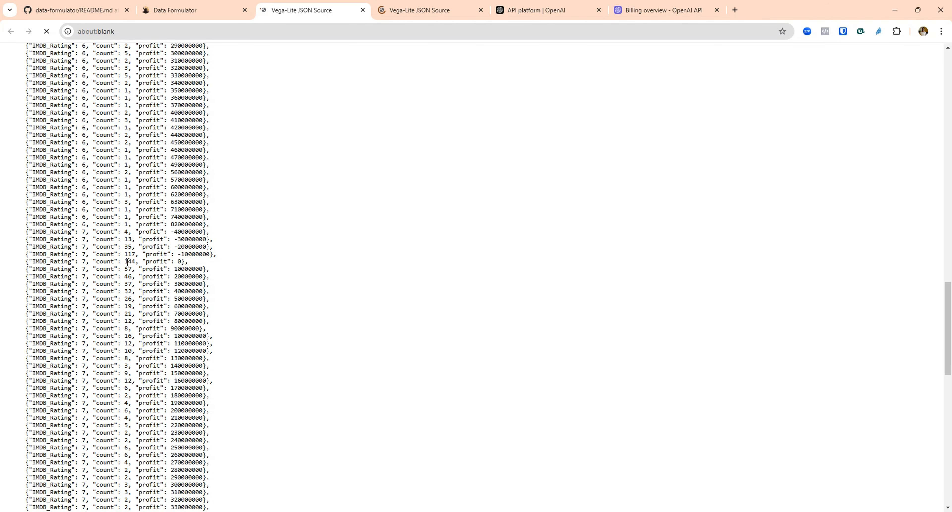
{"action": "left_click_drag", "start_coordinate": [128, 262], "coordinate": [37, 262]}
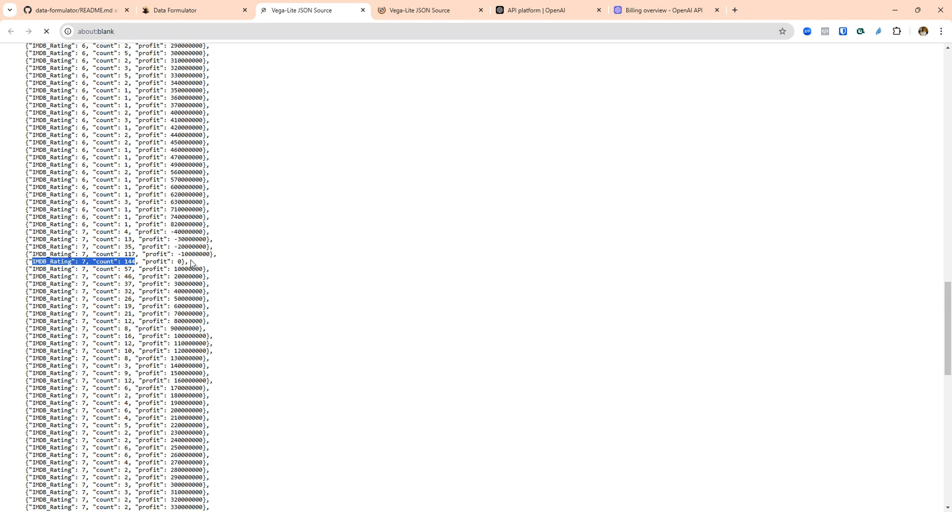
{"action": "left_click_drag", "start_coordinate": [181, 261], "coordinate": [18, 252]}
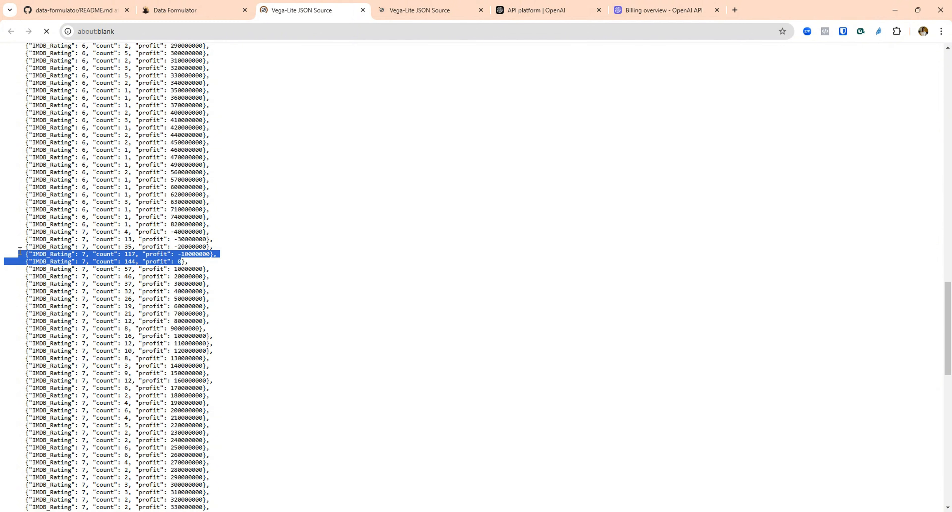
Switch to Data Formulator and show the data transformation explanation for table-31 below the heat map
{"action": "left_click", "coordinate": [213, 16]}
{"action": "scroll", "coordinate": [448, 268], "scroll_direction": "down", "scroll_amount": 12}
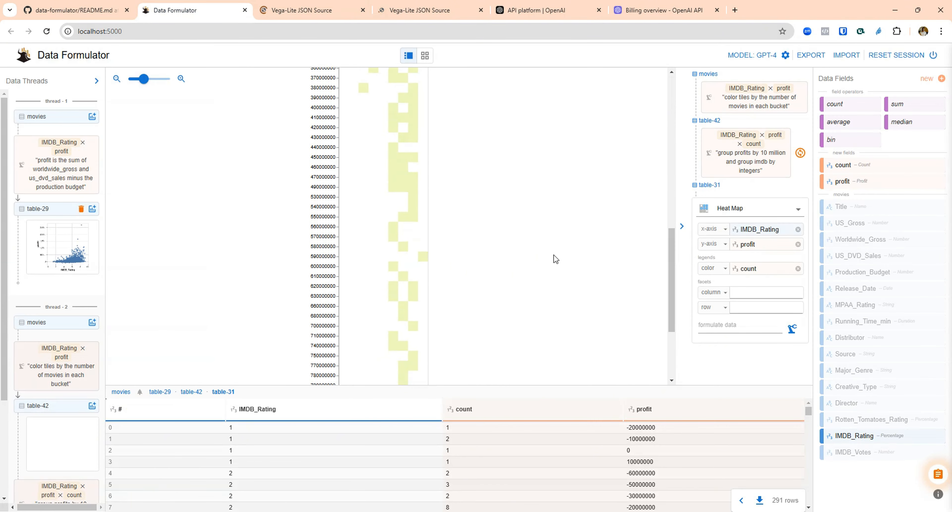
{"action": "scroll", "coordinate": [555, 259], "scroll_direction": "down", "scroll_amount": 3}
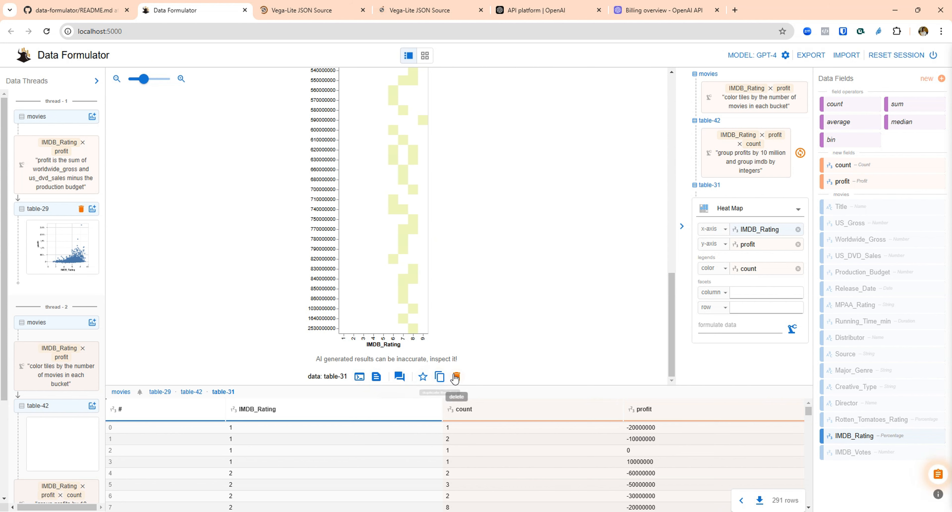
{"action": "left_click", "coordinate": [377, 377]}
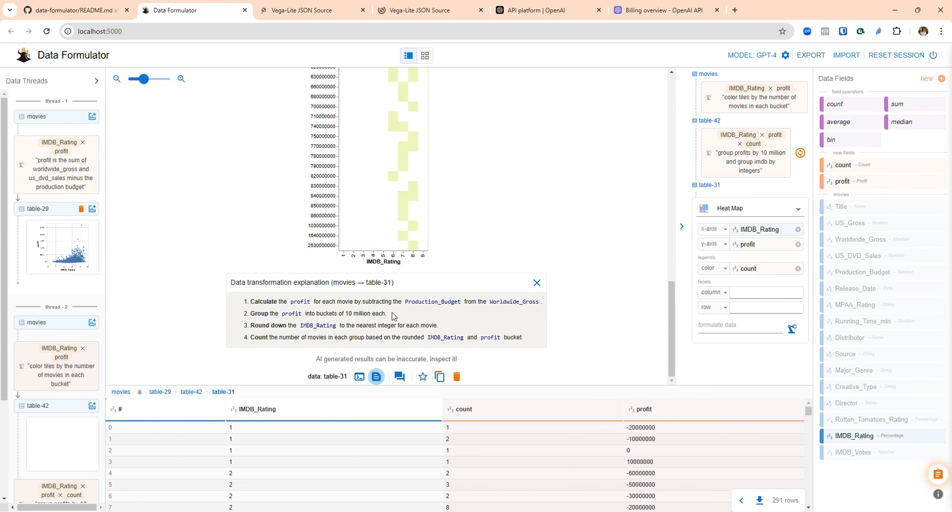
Switch to the OpenAI billing overview and reload it to check the credit balance
{"action": "left_click", "coordinate": [536, 10]}
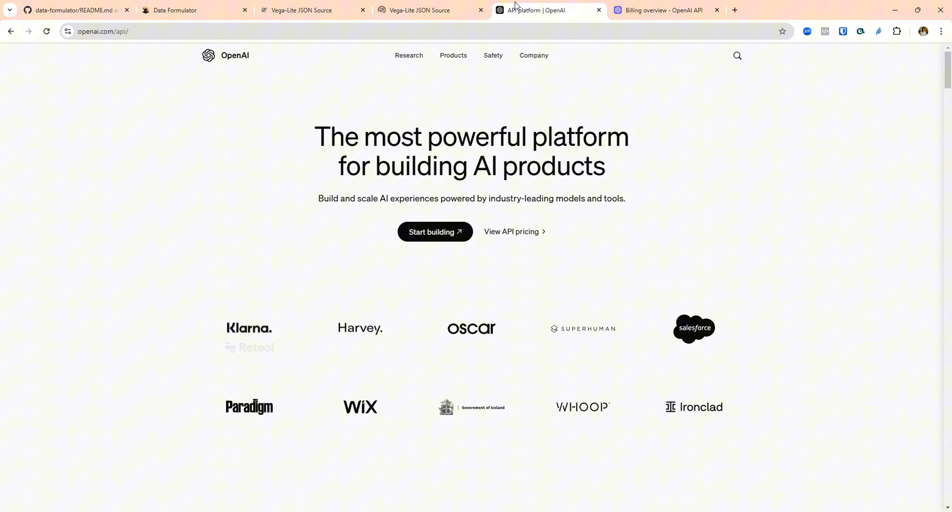
{"action": "left_click", "coordinate": [641, 16]}
{"action": "left_click", "coordinate": [46, 31]}
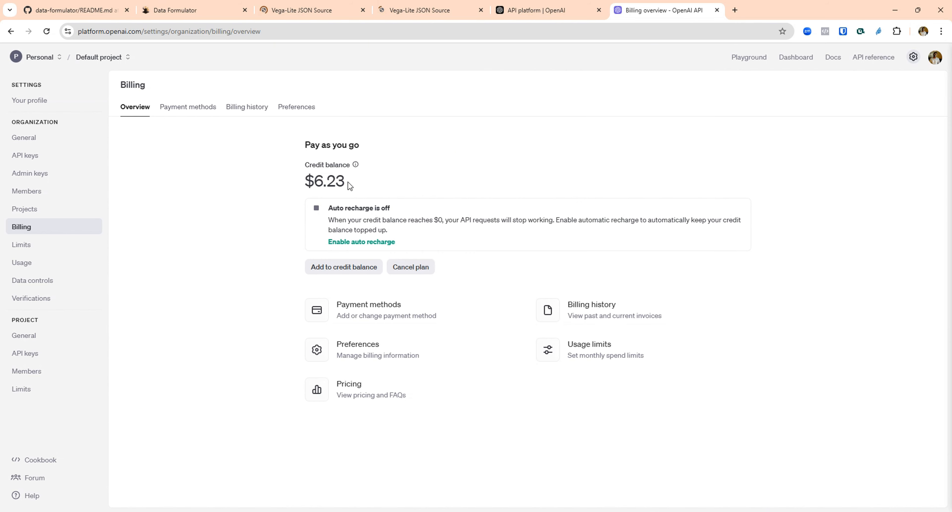
Return to Data Formulator and review thread-2 along with table-31's transformation code and explanation
{"action": "left_click", "coordinate": [178, 10]}
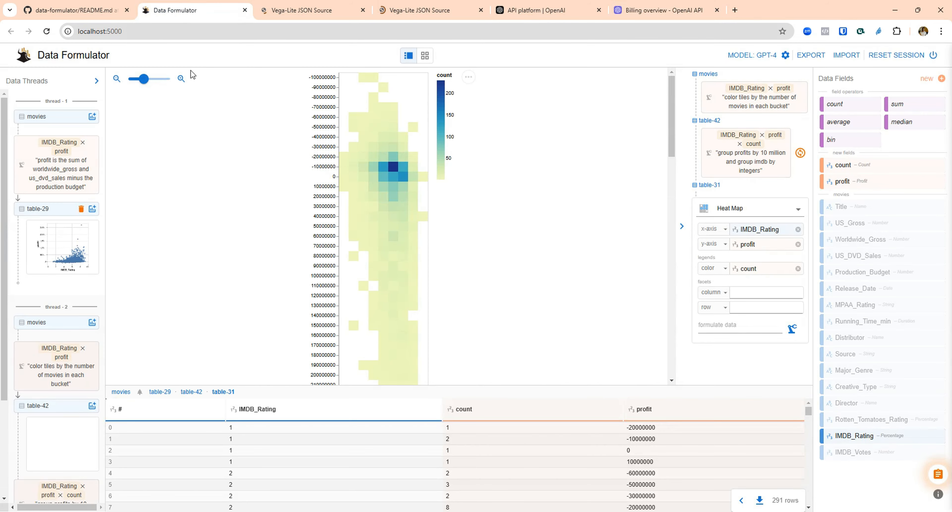
{"action": "scroll", "coordinate": [74, 187], "scroll_direction": "down", "scroll_amount": 3}
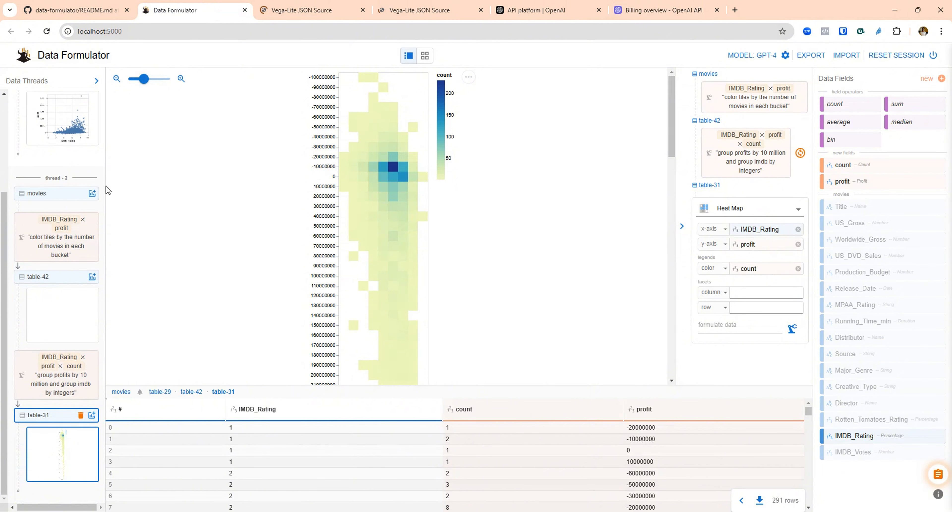
{"action": "scroll", "coordinate": [520, 286], "scroll_direction": "down", "scroll_amount": 5}
{"action": "scroll", "coordinate": [528, 281], "scroll_direction": "down", "scroll_amount": 20}
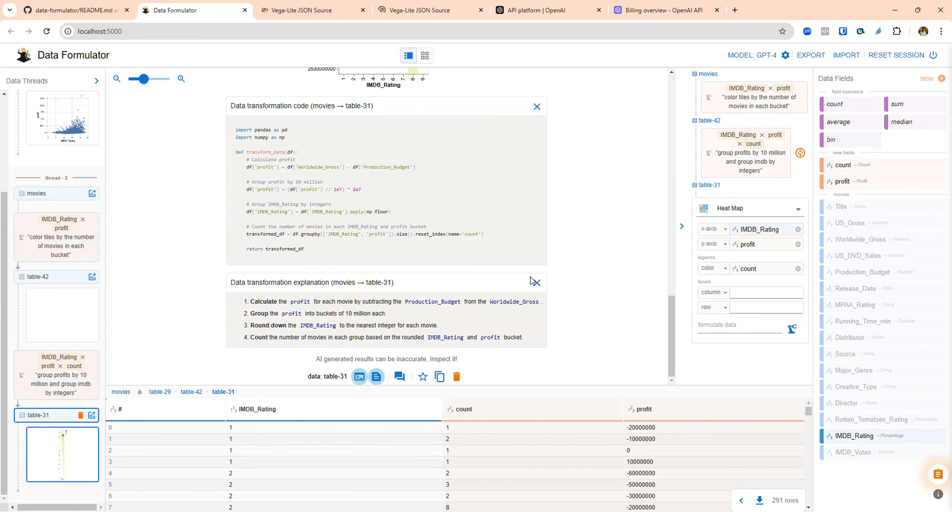
Switch to the OpenAI platform and examine November's monthly spend and spend by project on the usage page
{"action": "left_click", "coordinate": [624, 11]}
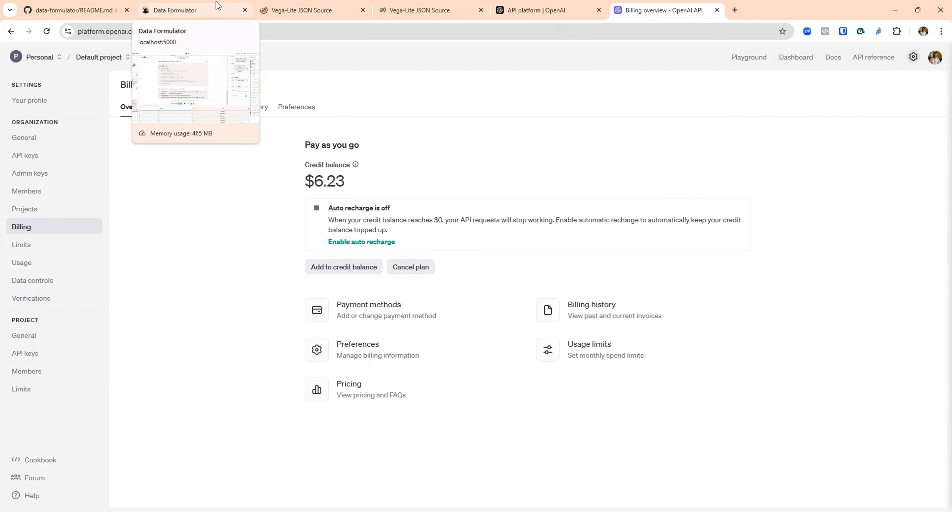
{"action": "left_click", "coordinate": [33, 267]}
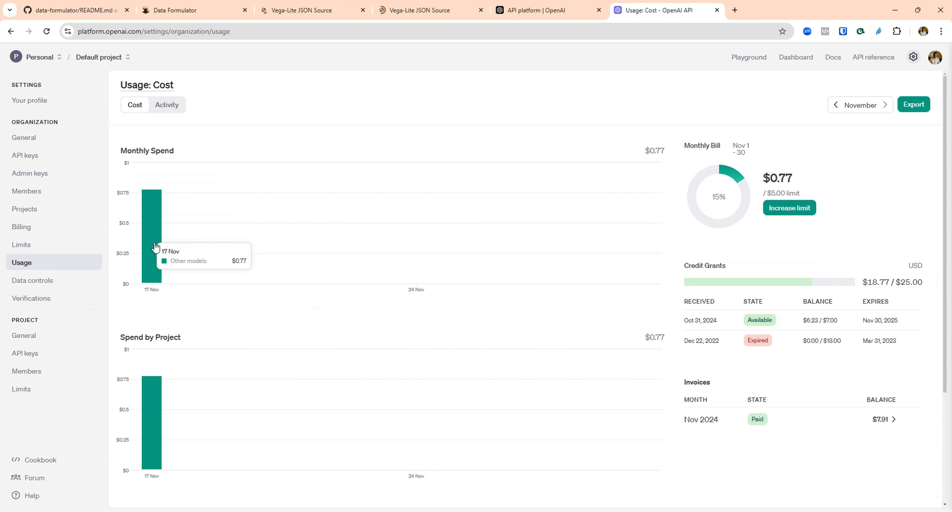
{"action": "mouse_move", "coordinate": [151, 407]}
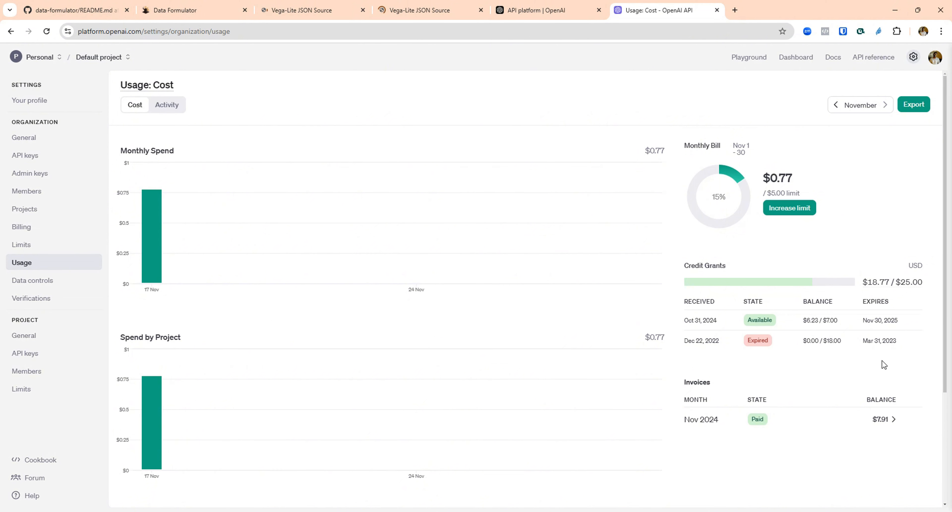
Look through the OpenAI platform's dashboard, API reference, organization settings, usage page and profile options
{"action": "left_click", "coordinate": [796, 60]}
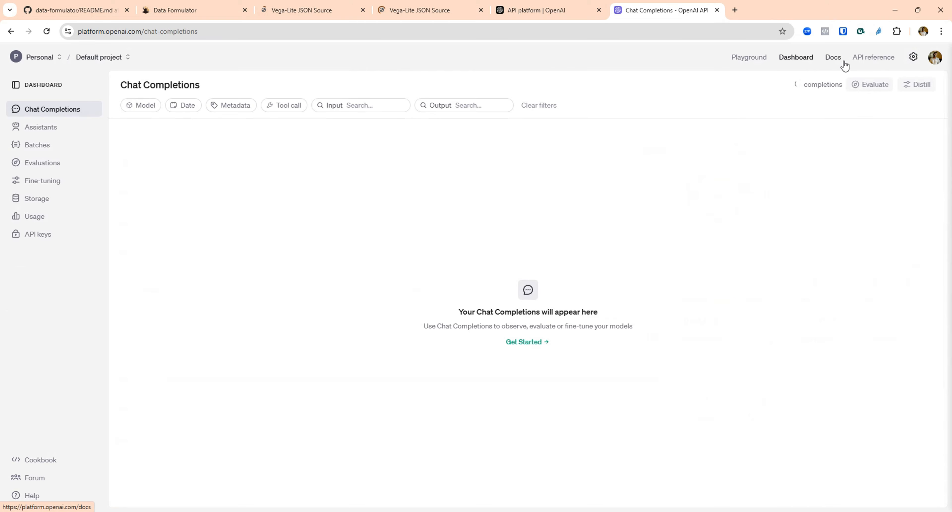
{"action": "left_click", "coordinate": [870, 63]}
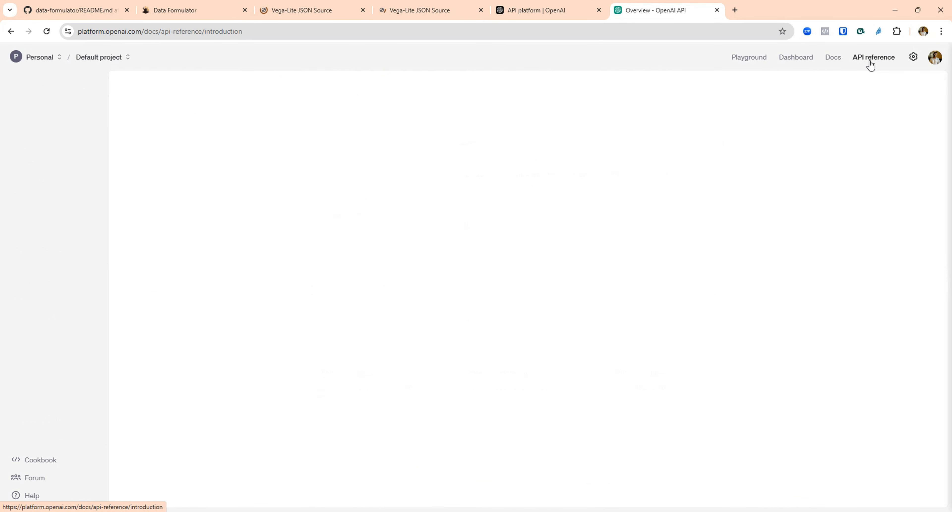
{"action": "left_click", "coordinate": [913, 63]}
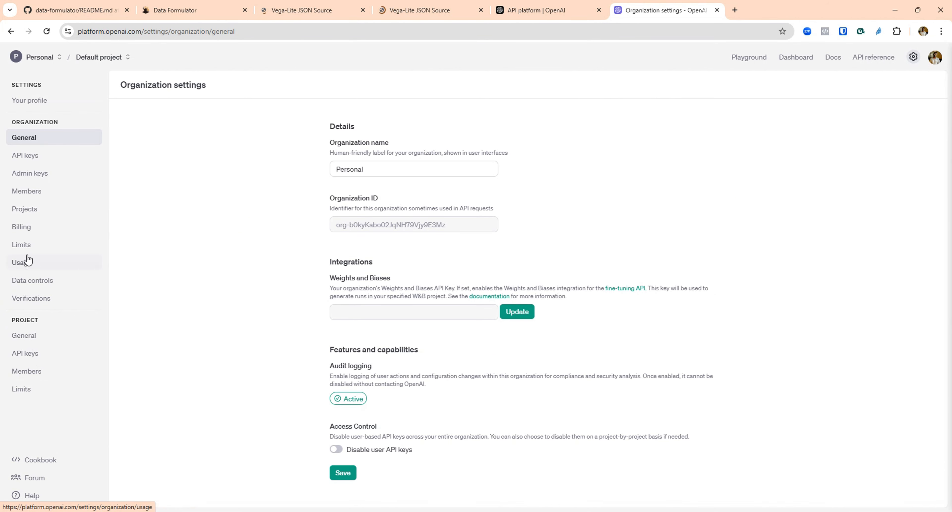
{"action": "left_click", "coordinate": [27, 267]}
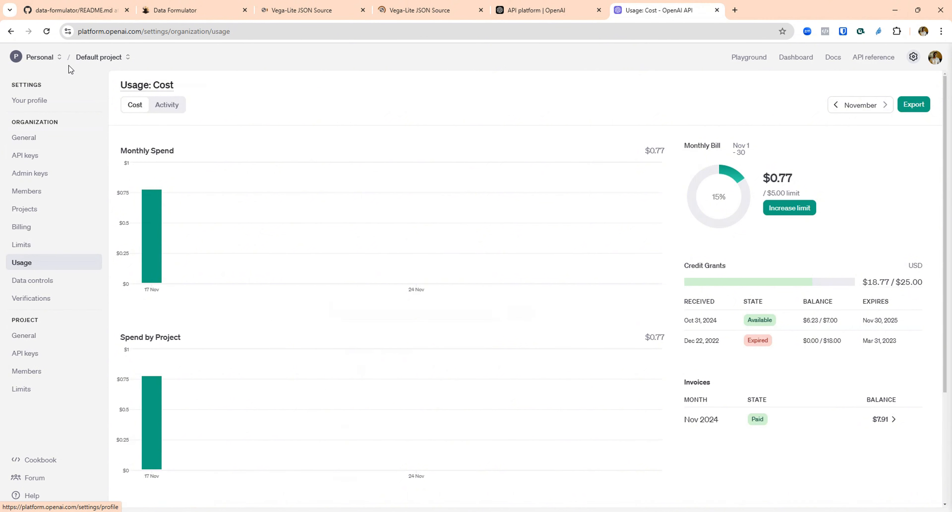
{"action": "left_click", "coordinate": [800, 59]}
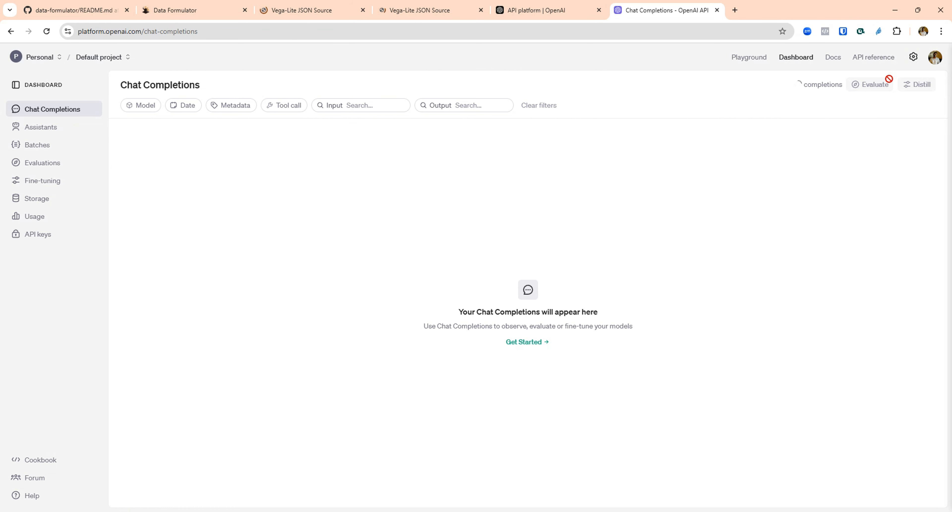
{"action": "left_click", "coordinate": [935, 59]}
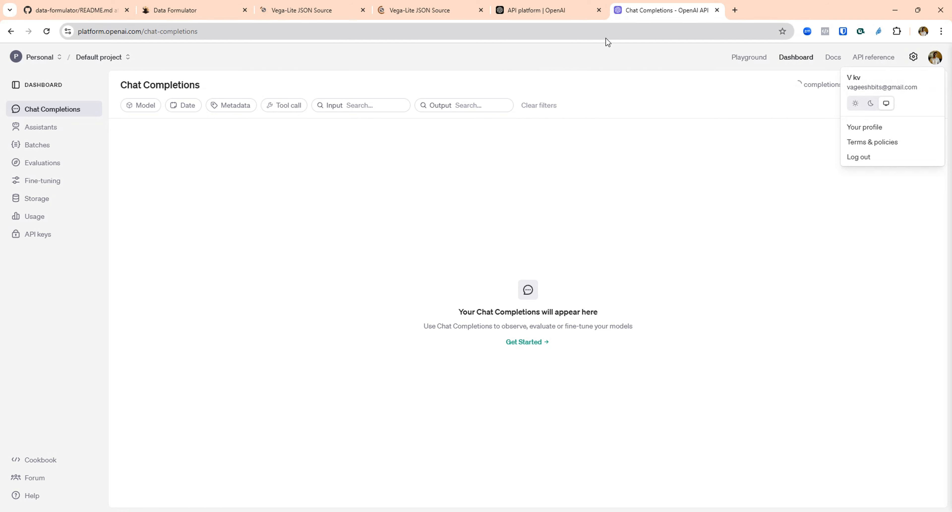
{"action": "left_click", "coordinate": [11, 31]}
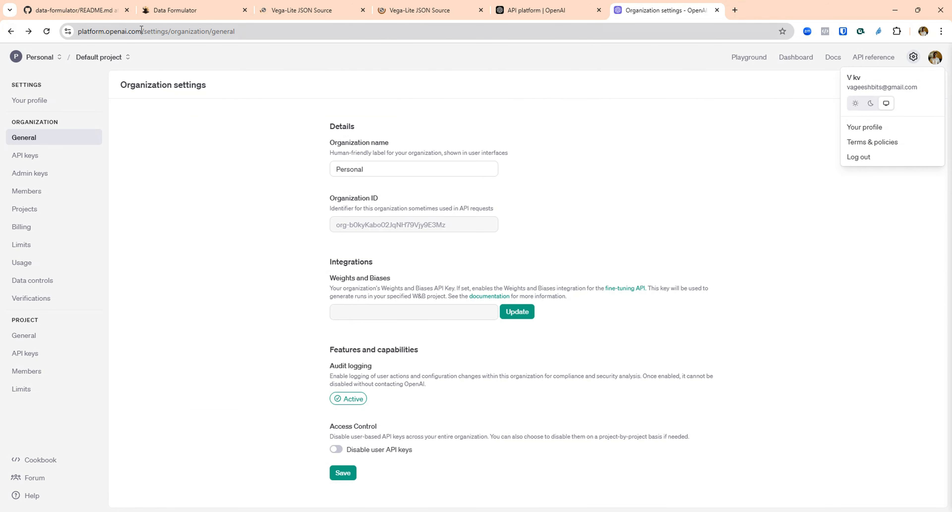
Load the root address platform.openai.com and open the Models page of the documentation
{"action": "left_click_drag", "start_coordinate": [146, 31], "coordinate": [236, 31]}
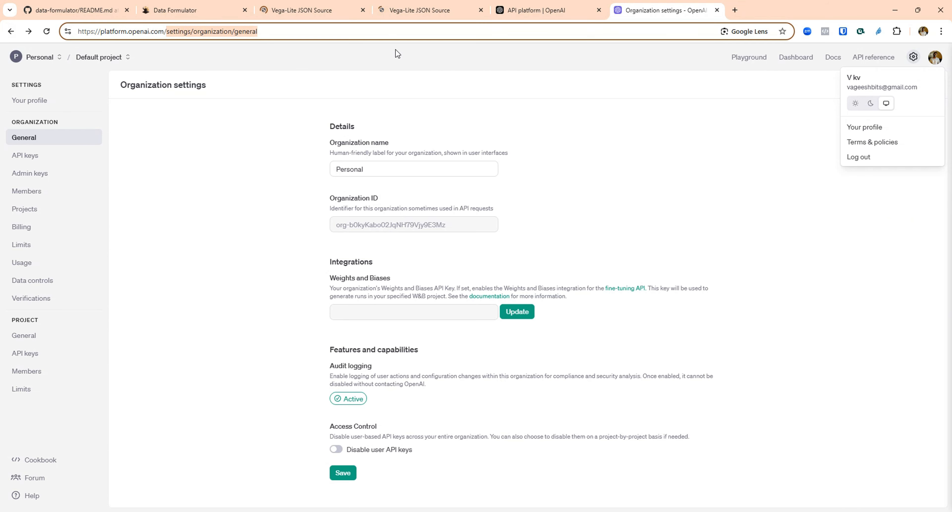
{"action": "key", "text": "BackSpace"}
{"action": "key", "text": "Return"}
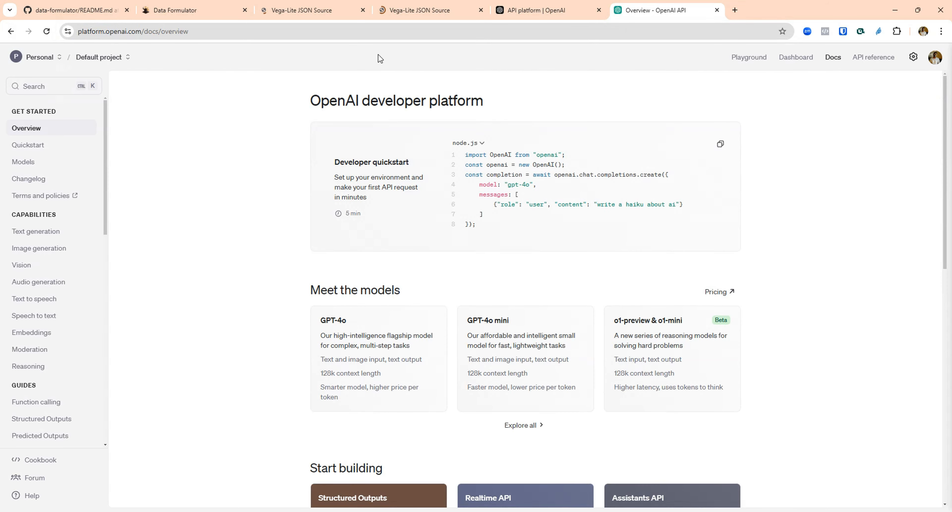
{"action": "left_click", "coordinate": [42, 163]}
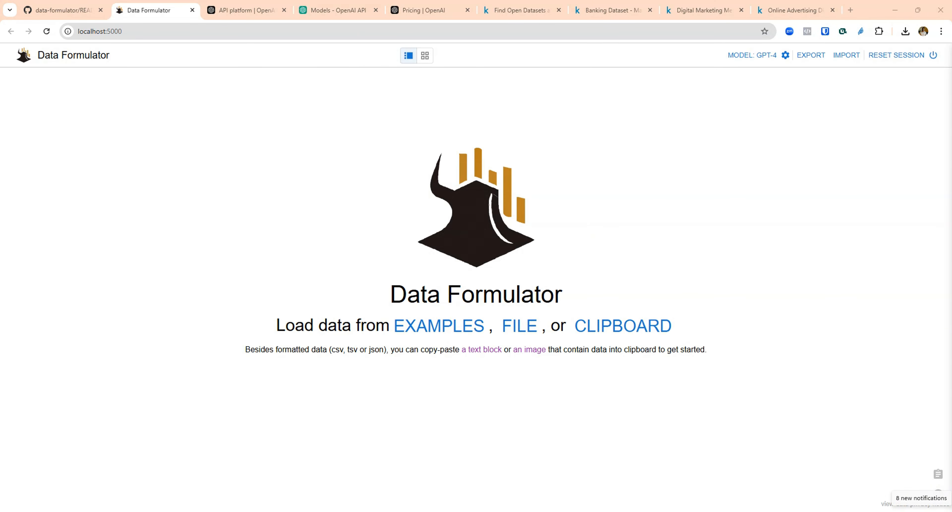
Show the Marketing file in the Pycharm folder and view its Kaggle page, Digital Marketing Metrics & KPIs to Measure (SQL)
{"action": "left_click", "coordinate": [465, 511]}
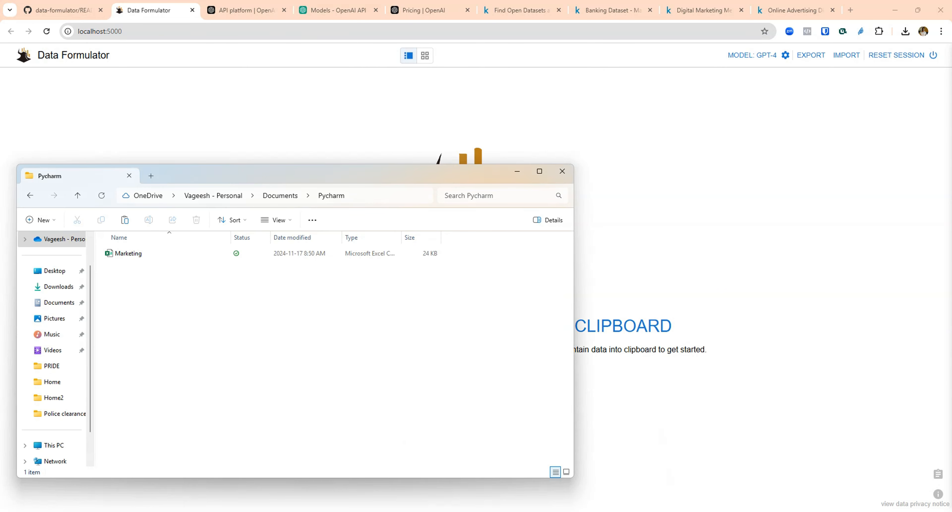
{"action": "left_click_drag", "start_coordinate": [190, 178], "coordinate": [650, 155]}
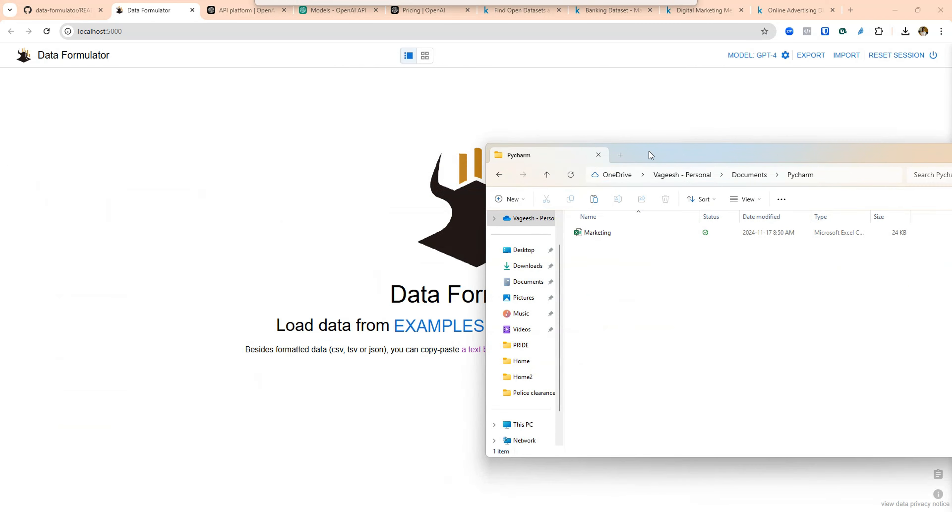
{"action": "left_click", "coordinate": [700, 9]}
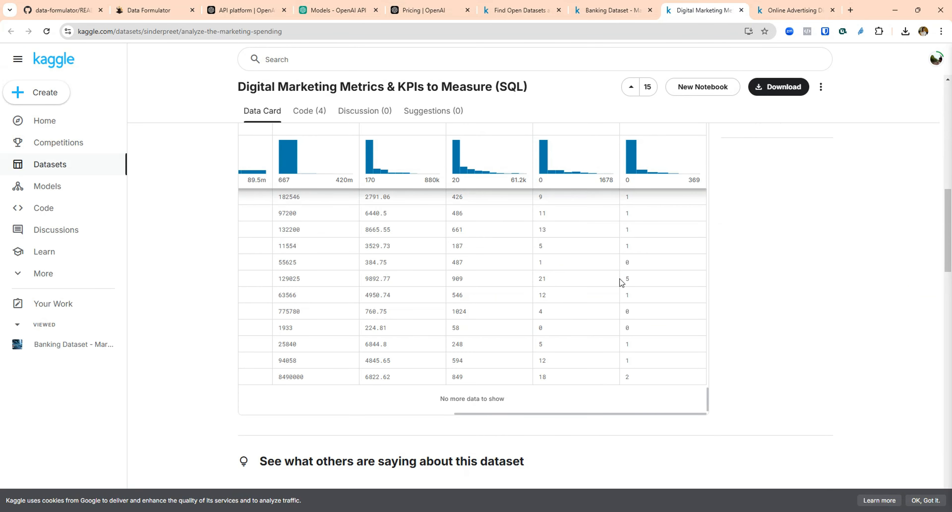
{"action": "scroll", "coordinate": [575, 310], "scroll_direction": "up", "scroll_amount": 1}
{"action": "scroll", "coordinate": [576, 310], "scroll_direction": "up", "scroll_amount": 15}
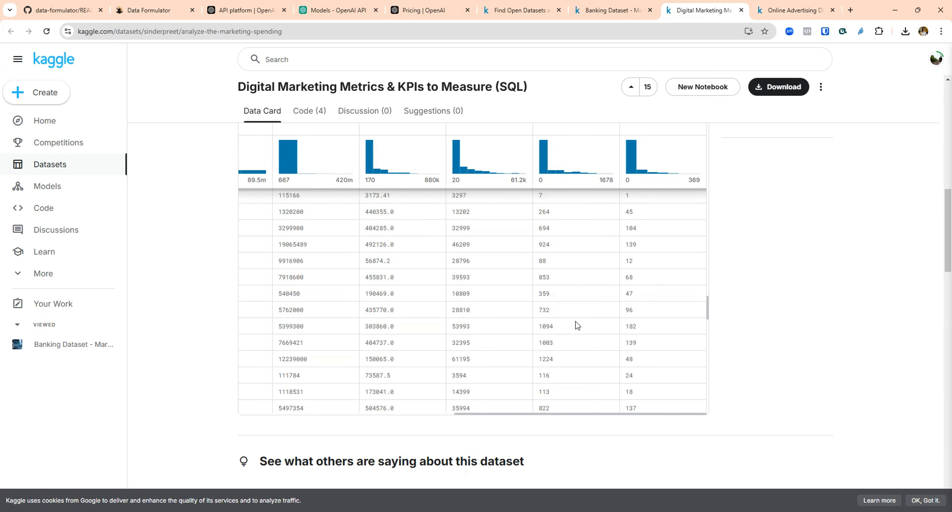
{"action": "scroll", "coordinate": [484, 351], "scroll_direction": "up", "scroll_amount": 5}
{"action": "scroll", "coordinate": [898, 273], "scroll_direction": "up", "scroll_amount": 10}
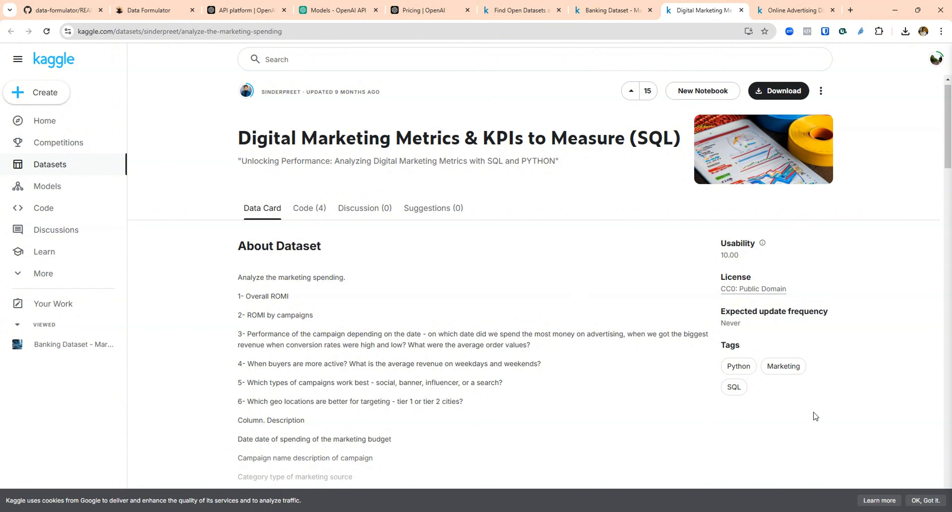
Examine the Marketing.csv column descriptions and data preview on the Kaggle data card
{"action": "scroll", "coordinate": [876, 320], "scroll_direction": "down", "scroll_amount": 5}
{"action": "scroll", "coordinate": [874, 320], "scroll_direction": "down", "scroll_amount": 7}
{"action": "scroll", "coordinate": [610, 288], "scroll_direction": "down", "scroll_amount": 4}
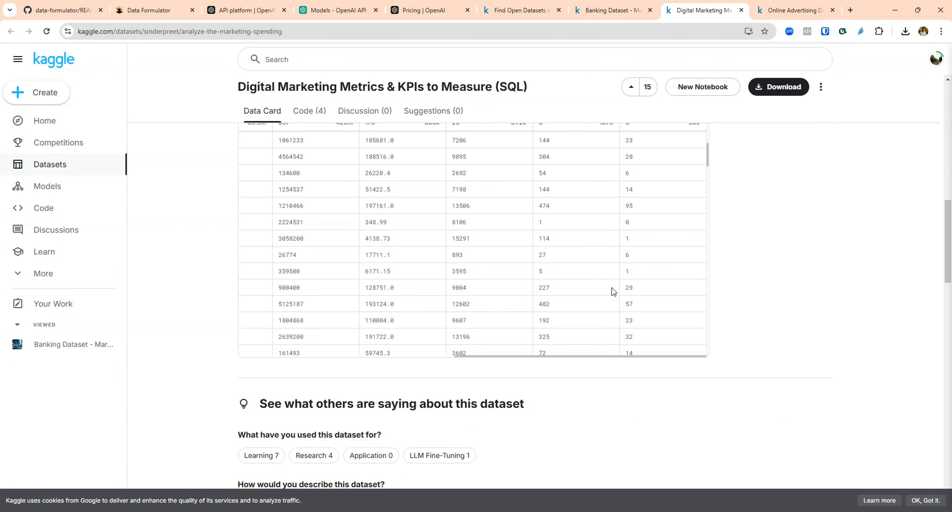
{"action": "scroll", "coordinate": [835, 311], "scroll_direction": "up", "scroll_amount": 5}
{"action": "scroll", "coordinate": [546, 397], "scroll_direction": "up", "scroll_amount": 5}
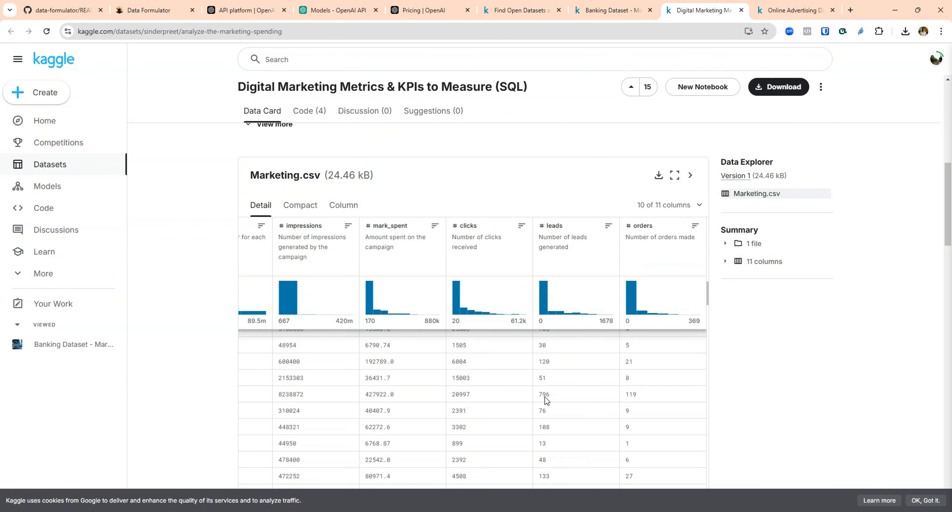
{"action": "scroll", "coordinate": [551, 394], "scroll_direction": "up", "scroll_amount": 6}
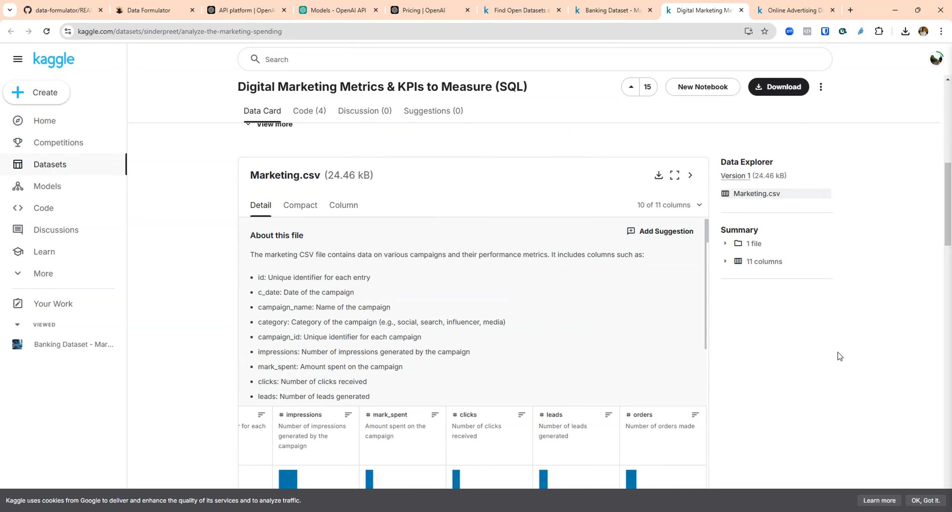
{"action": "scroll", "coordinate": [835, 352], "scroll_direction": "down", "scroll_amount": 3}
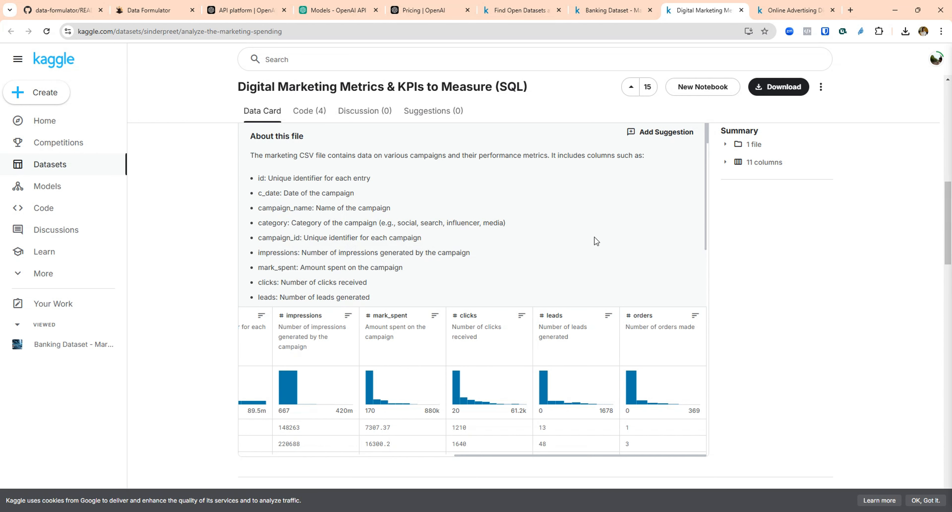
{"action": "mouse_move", "coordinate": [776, 15]}
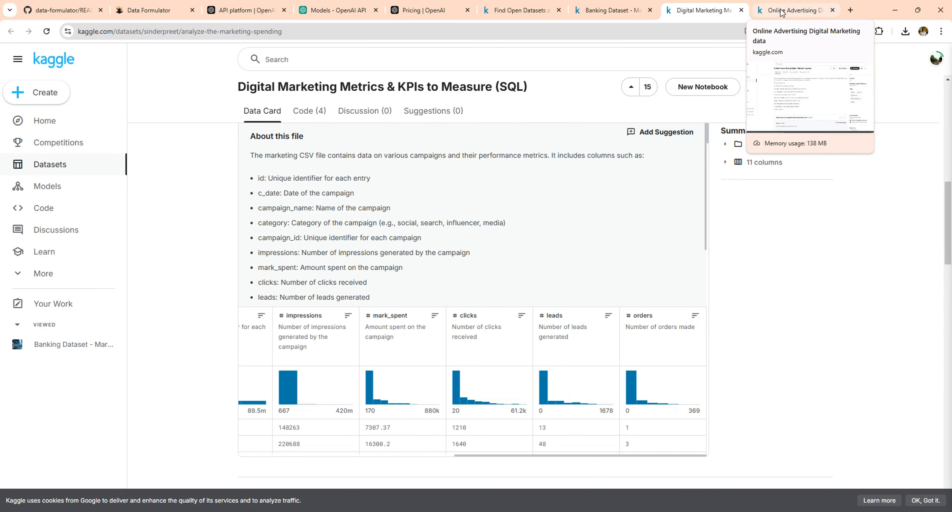
Switch back to Data Formulator and load the Marketing file from the Pycharm folder in Documents
{"action": "left_click", "coordinate": [156, 11]}
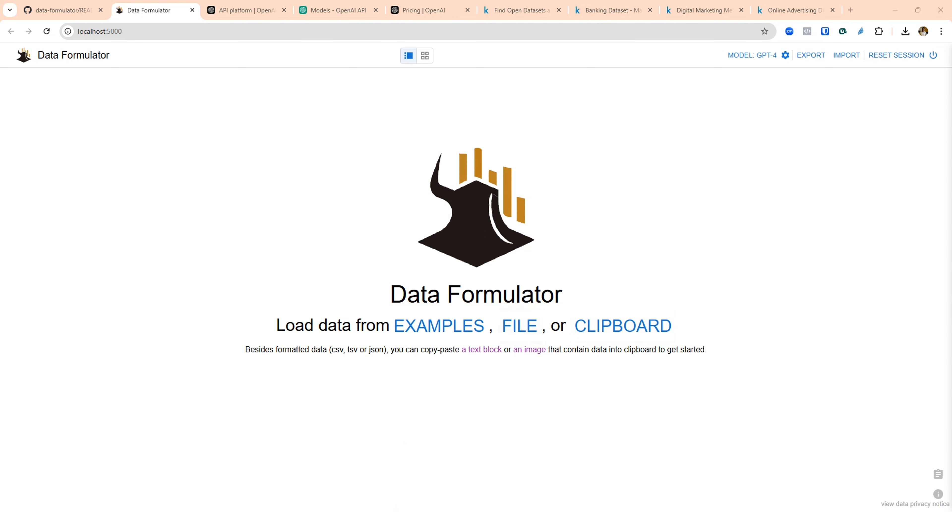
{"action": "key", "text": "alt+Tab"}
{"action": "left_click_drag", "start_coordinate": [604, 238], "coordinate": [695, 276]}
{"action": "left_click_drag", "start_coordinate": [701, 158], "coordinate": [916, 159]}
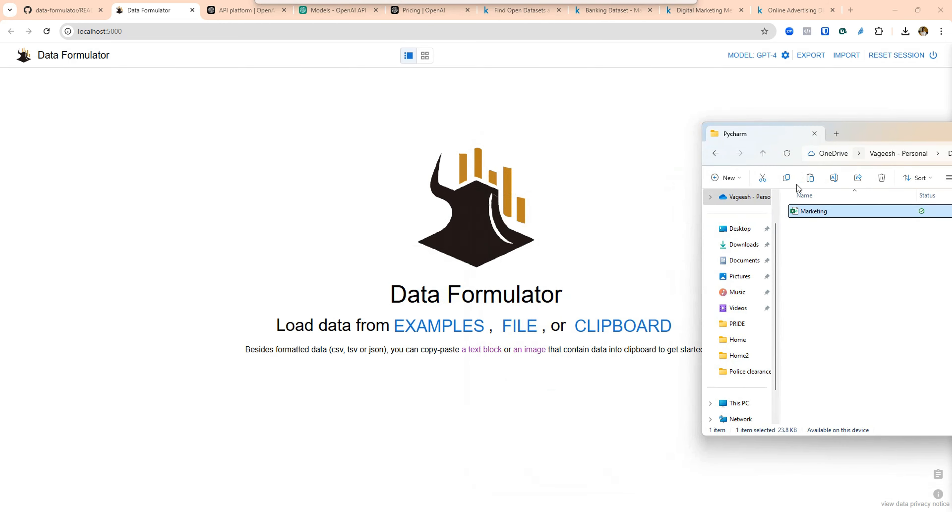
{"action": "left_click", "coordinate": [529, 334]}
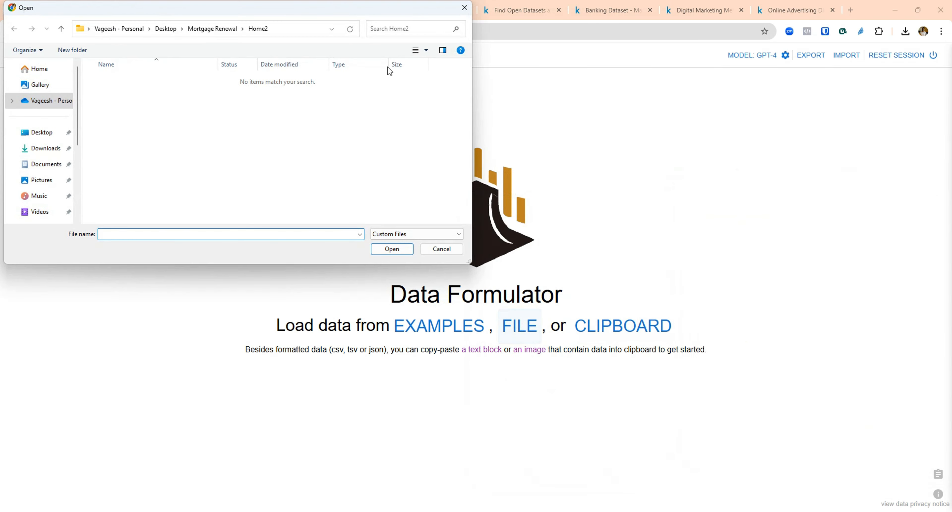
{"action": "left_click", "coordinate": [51, 165]}
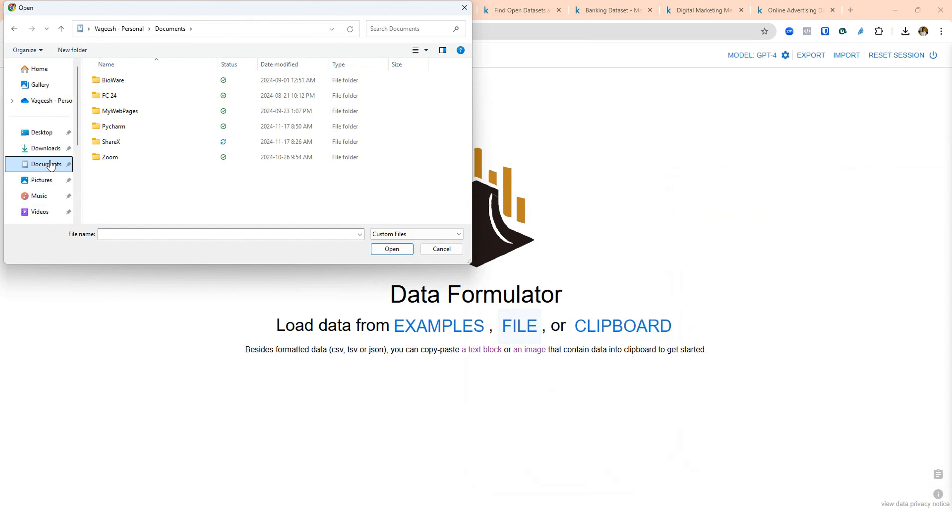
{"action": "double_click", "coordinate": [111, 129]}
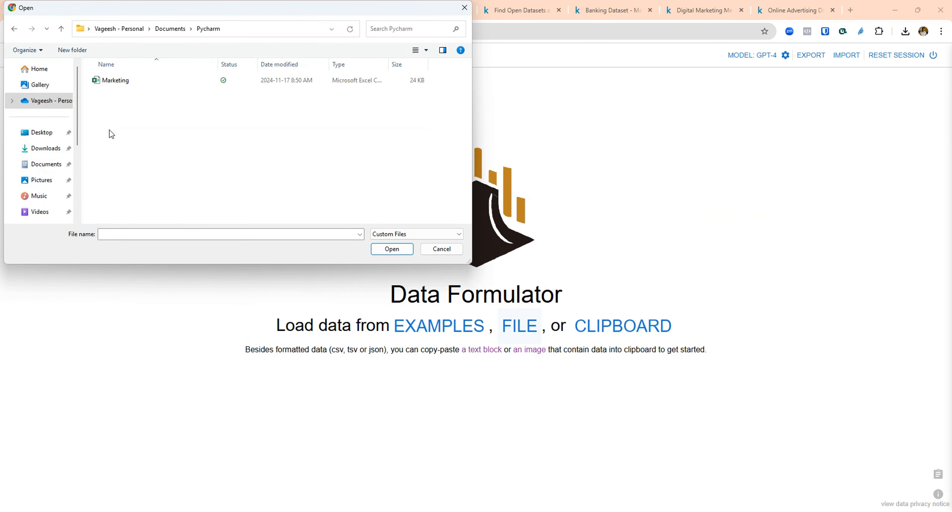
{"action": "double_click", "coordinate": [123, 83]}
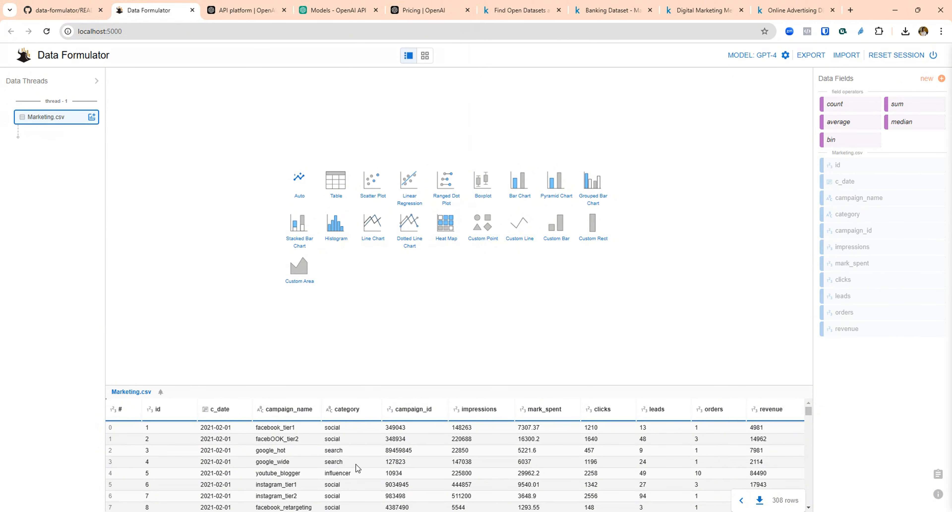
Review the rows of the loaded Marketing.csv table through to the end
{"action": "scroll", "coordinate": [358, 465], "scroll_direction": "down", "scroll_amount": 15}
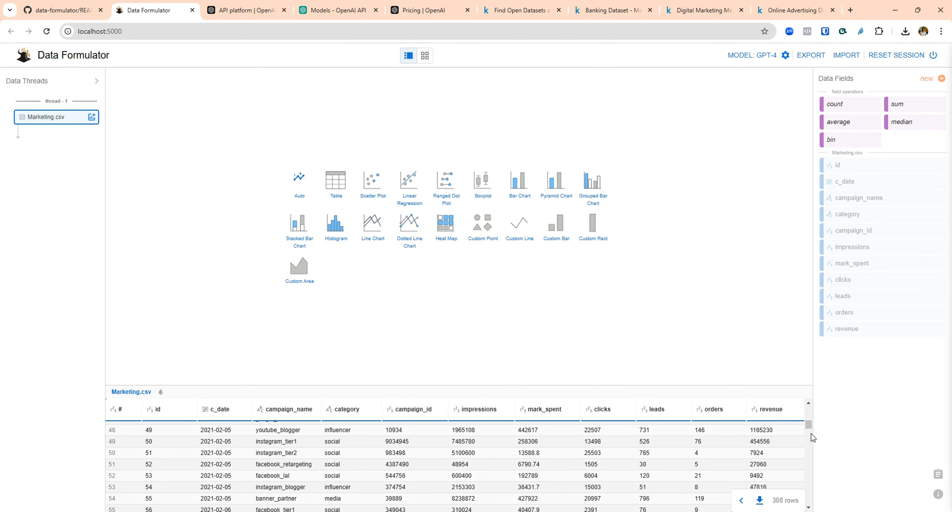
{"action": "left_click_drag", "start_coordinate": [809, 425], "coordinate": [816, 482]}
{"action": "left_click_drag", "start_coordinate": [821, 452], "coordinate": [864, 509]}
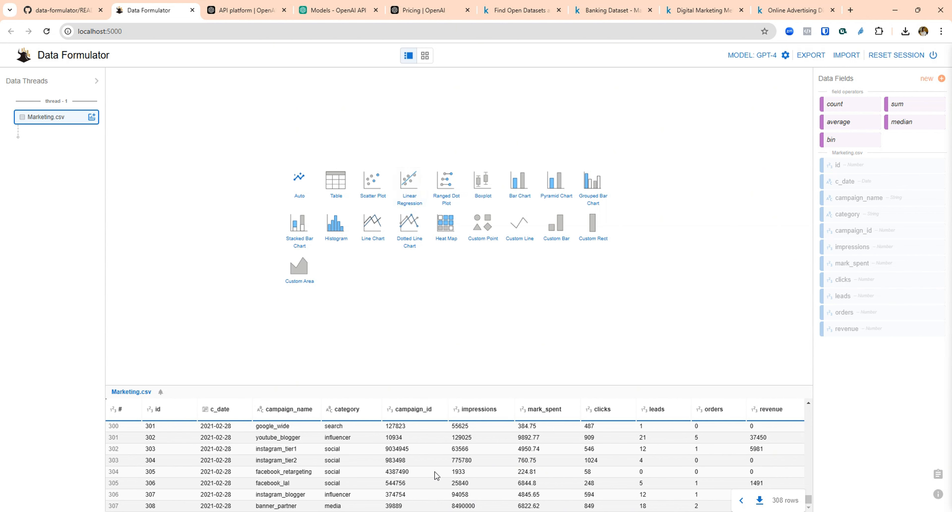
{"action": "scroll", "coordinate": [738, 457], "scroll_direction": "up", "scroll_amount": 20}
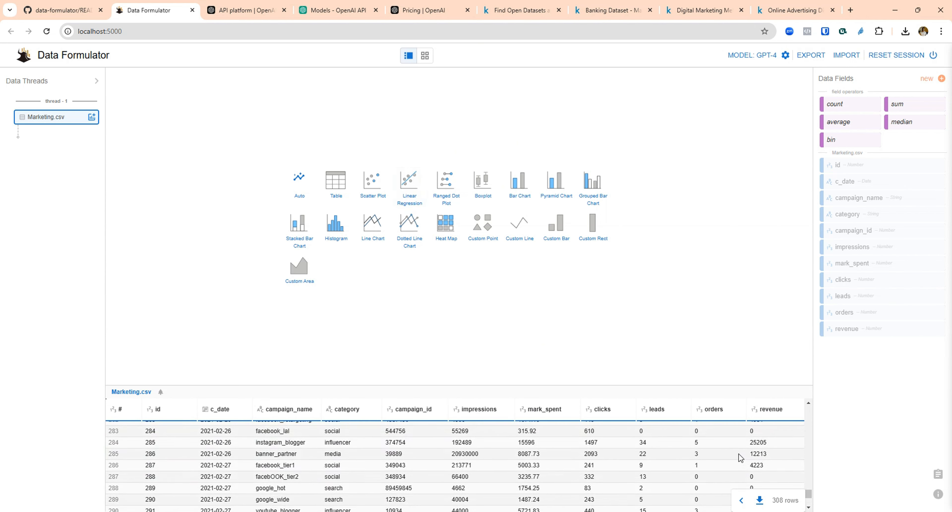
Create a Linear Regression chart from Marketing.csv with revenue on the x-axis
{"action": "left_click", "coordinate": [409, 180]}
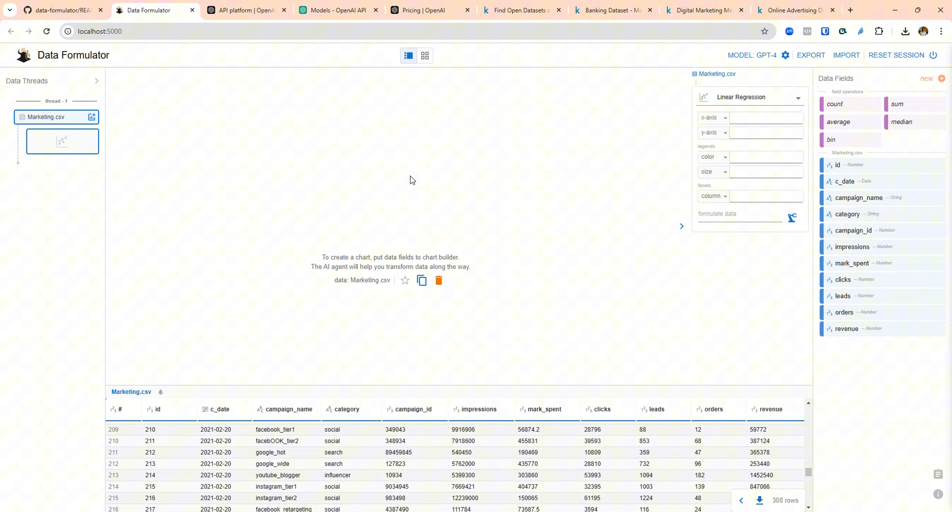
{"action": "left_click", "coordinate": [735, 118]}
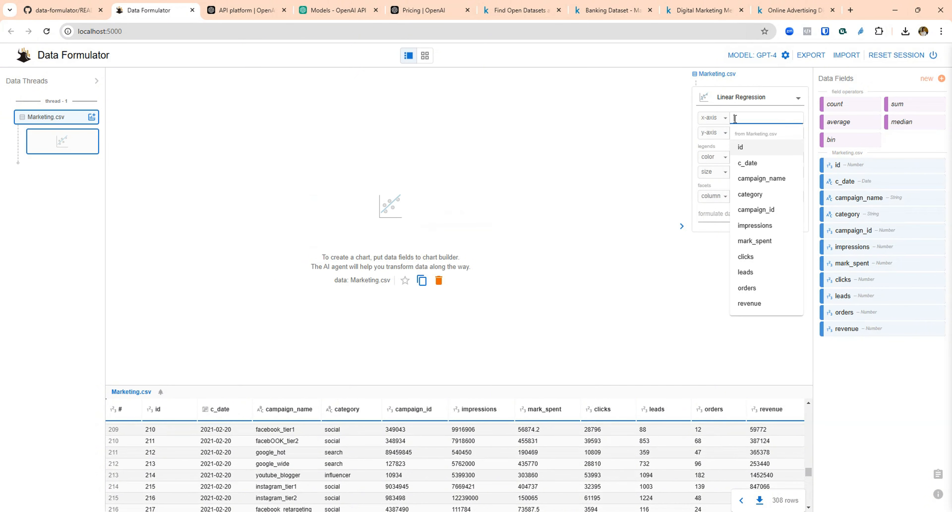
{"action": "type", "text": "re"}
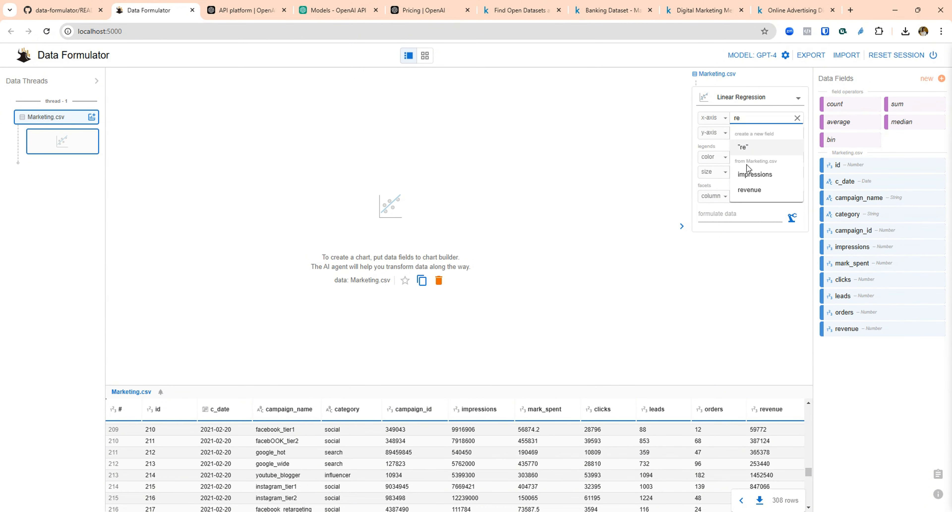
{"action": "left_click", "coordinate": [753, 192]}
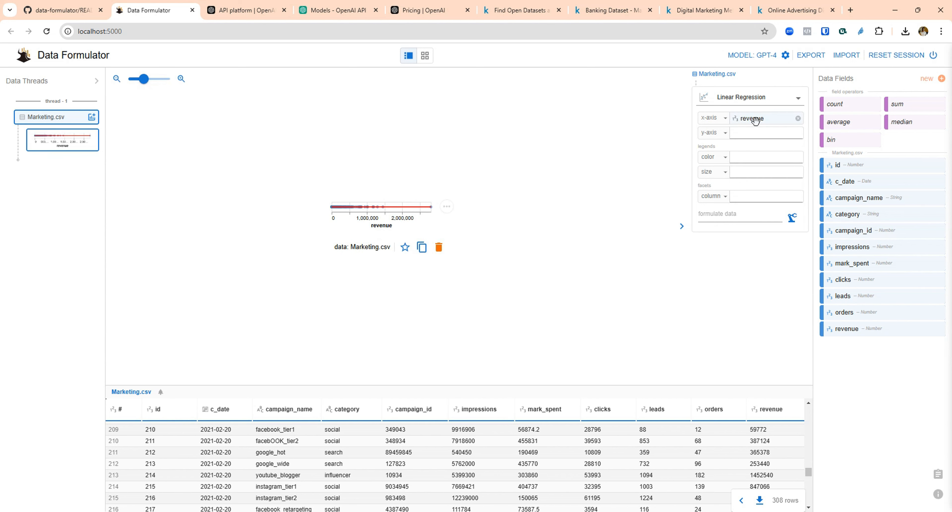
Remove revenue from the chart's x-axis and assign it to the y-axis instead
{"action": "left_click", "coordinate": [799, 118]}
{"action": "left_click", "coordinate": [777, 134]}
{"action": "left_click", "coordinate": [752, 319]}
Create a new field named daily_spend on the chart's x-axis
{"action": "left_click", "coordinate": [777, 119]}
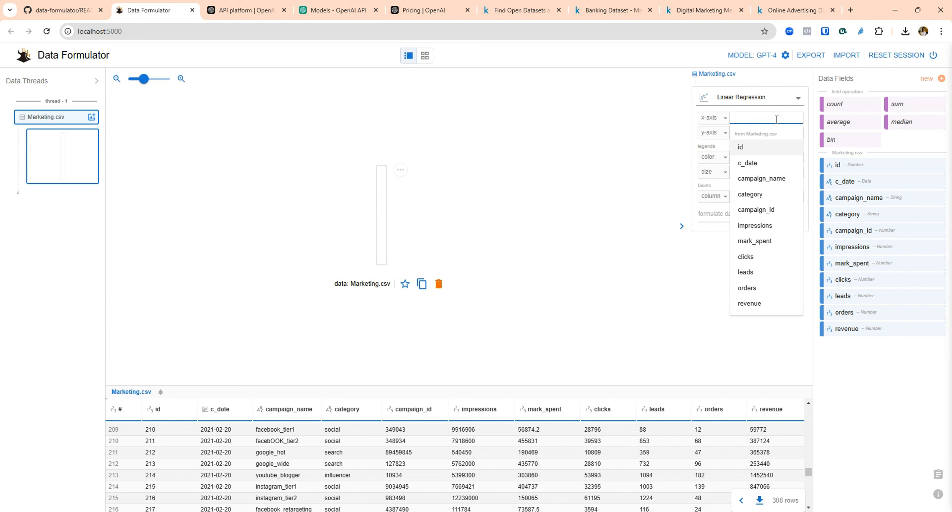
{"action": "type", "text": "dailyspend"}
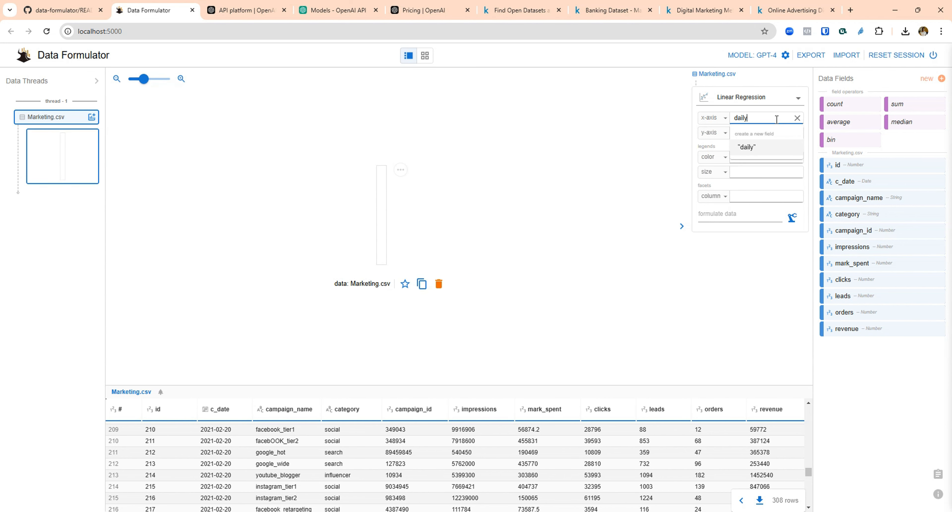
{"action": "left_click", "coordinate": [749, 120]}
{"action": "type", "text": "_spend"}
{"action": "left_click", "coordinate": [758, 150]}
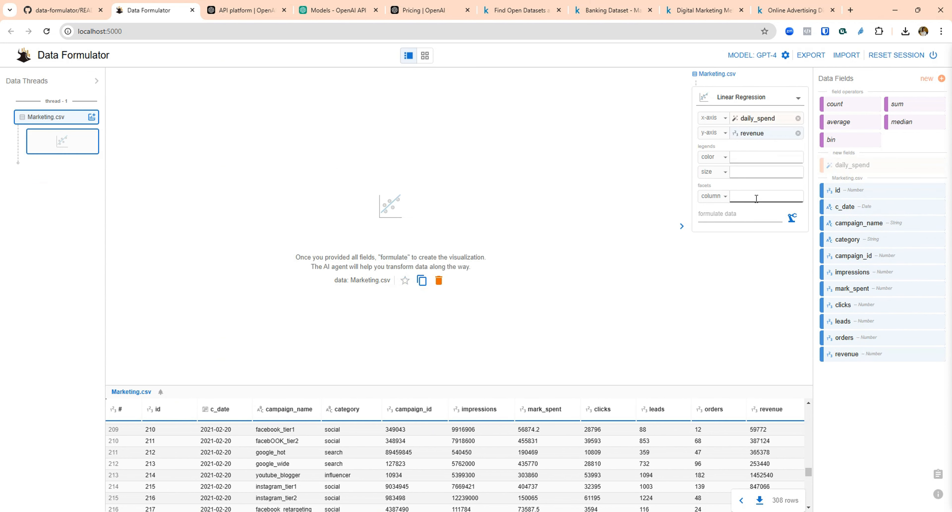
Formulate the chart data with the instruction "daily_spend is equal to sum of mark_spent for the given c_date"
{"action": "left_click", "coordinate": [741, 218]}
{"action": "type", "text": "daily_spend is equal to "}
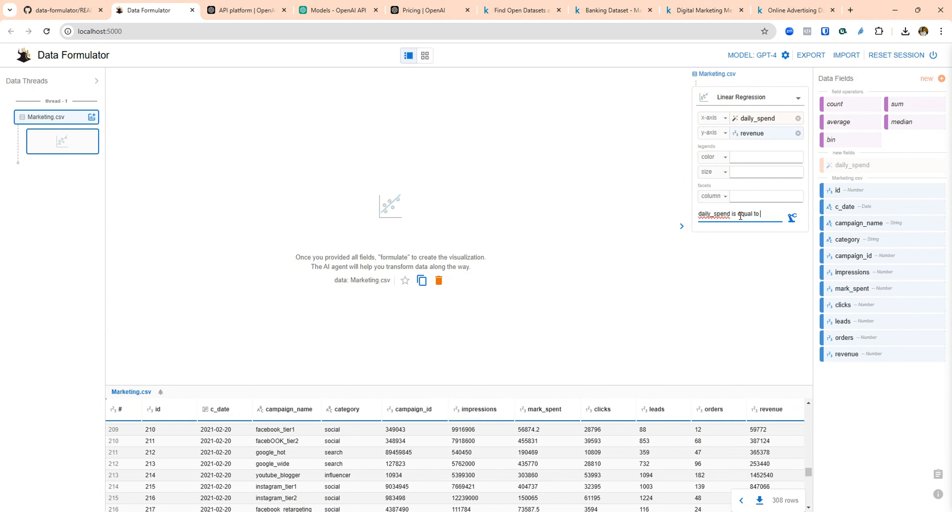
{"action": "type", "text": "sum of mar"}
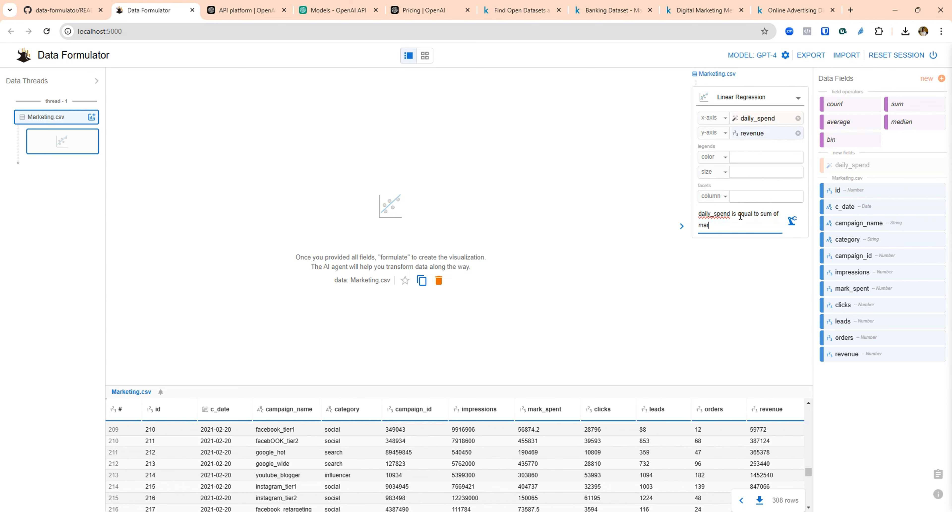
{"action": "type", "text": "k_spend"}
{"action": "type", "text": "t"}
{"action": "key", "text": "BackSpace"}
{"action": "key", "text": "BackSpace"}
{"action": "type", "text": "t of"}
{"action": "key", "text": "BackSpace"}
{"action": "type", "text": "for the given c_data"}
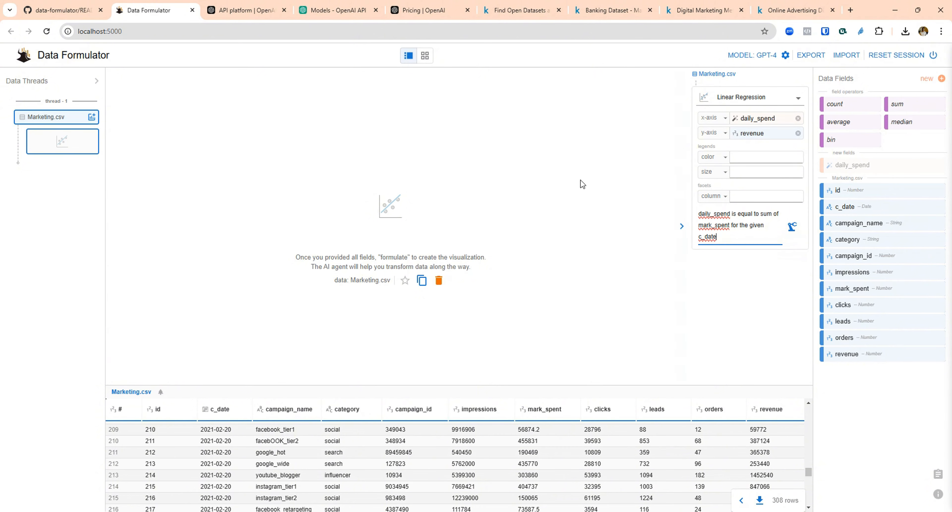
{"action": "left_click", "coordinate": [791, 228]}
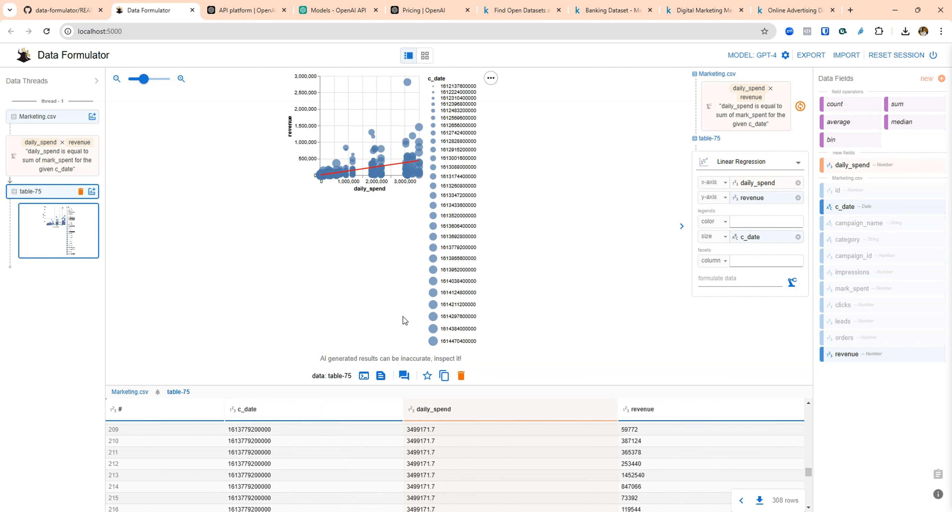
Review the derived table-75 rows and the explanation of its data transformation
{"action": "scroll", "coordinate": [403, 457], "scroll_direction": "down", "scroll_amount": 3}
{"action": "scroll", "coordinate": [403, 457], "scroll_direction": "down", "scroll_amount": 13}
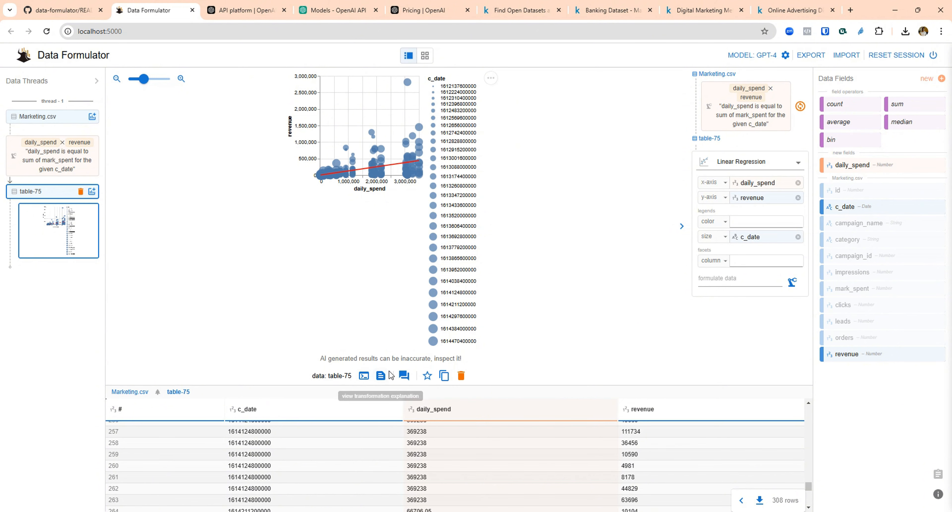
{"action": "left_click", "coordinate": [381, 375]}
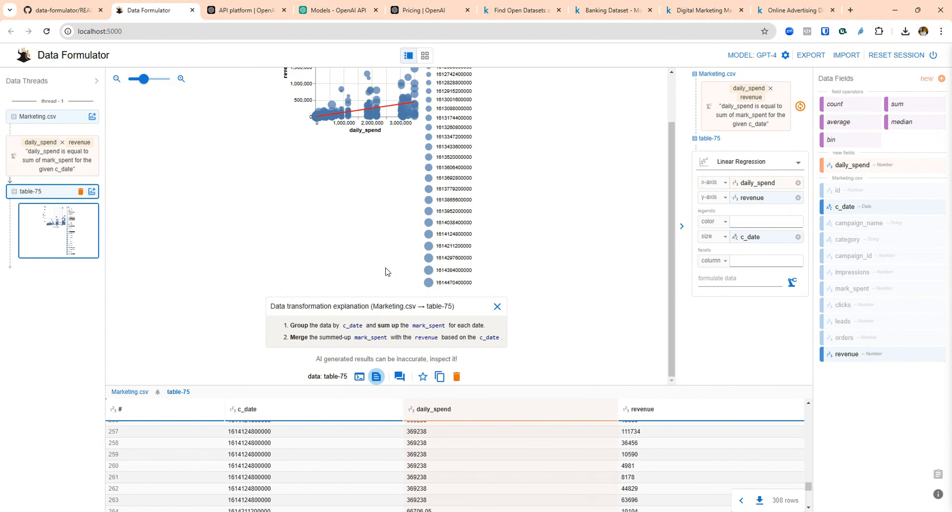
{"action": "scroll", "coordinate": [386, 272], "scroll_direction": "up", "scroll_amount": 2}
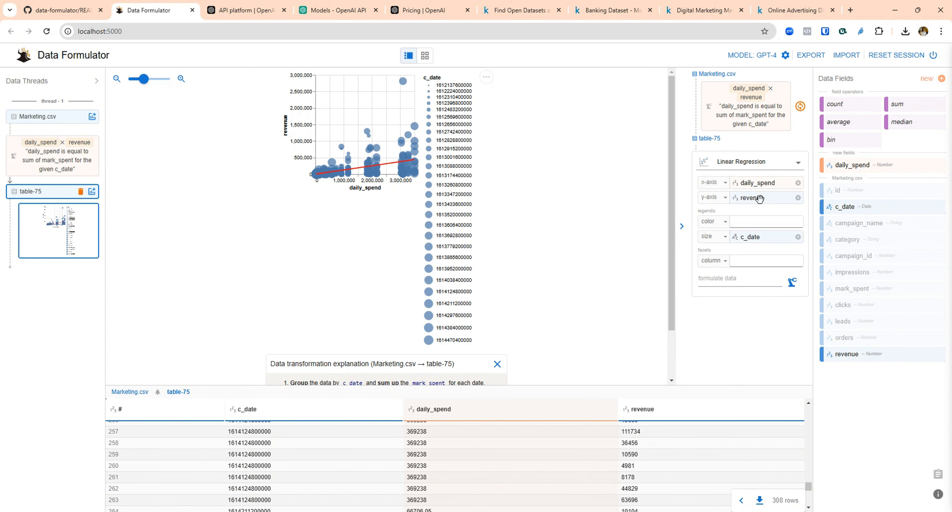
Remove c_date from the size encoding and replace revenue on the y-axis with a new field named daily_revenue
{"action": "left_click", "coordinate": [798, 237]}
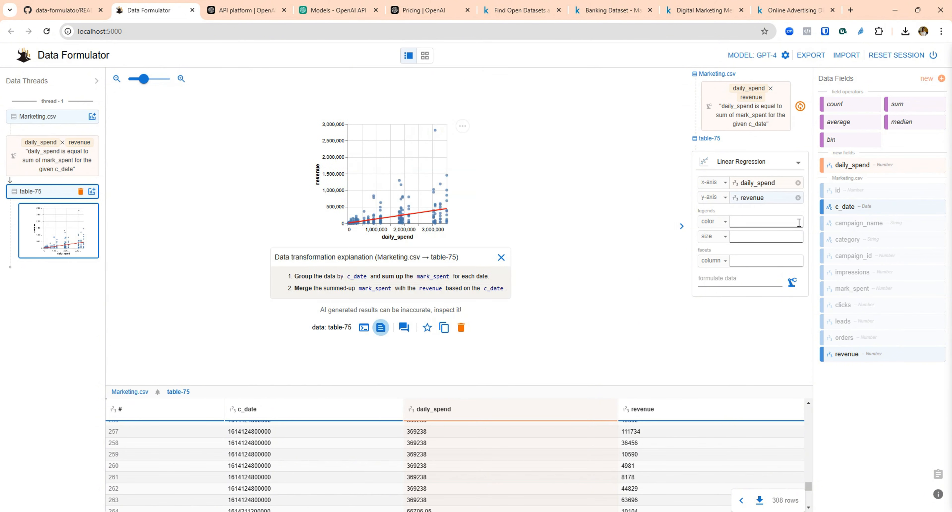
{"action": "left_click", "coordinate": [798, 200]}
{"action": "type", "text": "daily"}
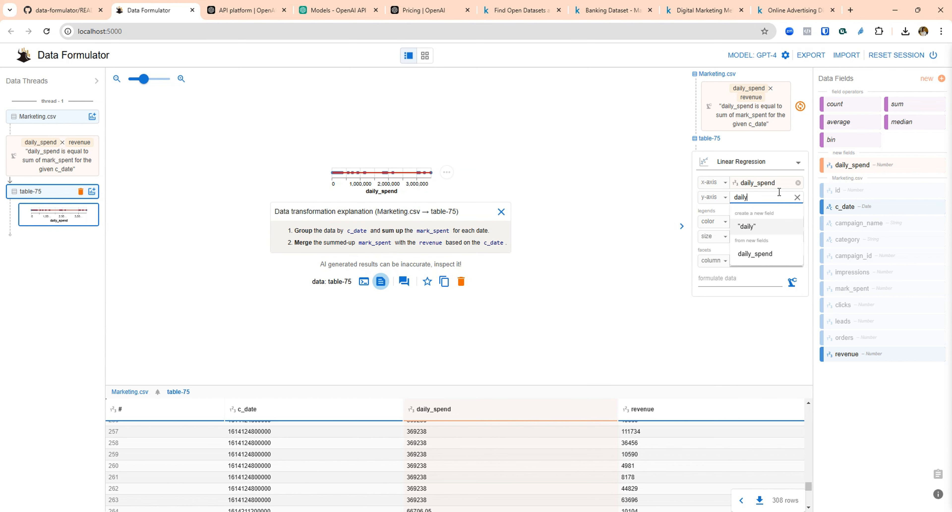
{"action": "type", "text": "_revenue"}
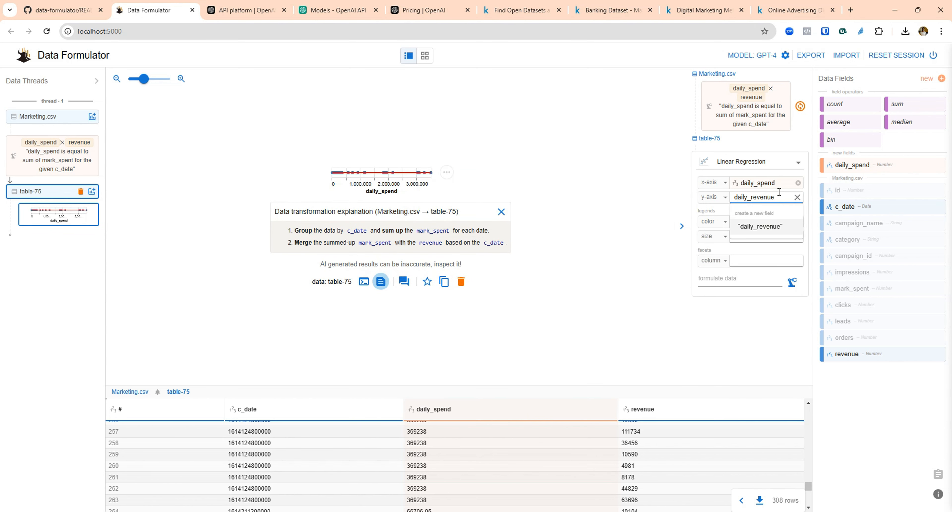
{"action": "left_click", "coordinate": [771, 224]}
Reopen the Marketing.csv formulation instruction and append "and" followed by a copy of the daily_spend definition
{"action": "left_click_drag", "start_coordinate": [723, 107], "coordinate": [765, 127]}
{"action": "left_click", "coordinate": [782, 225]}
{"action": "type", "text": "an"}
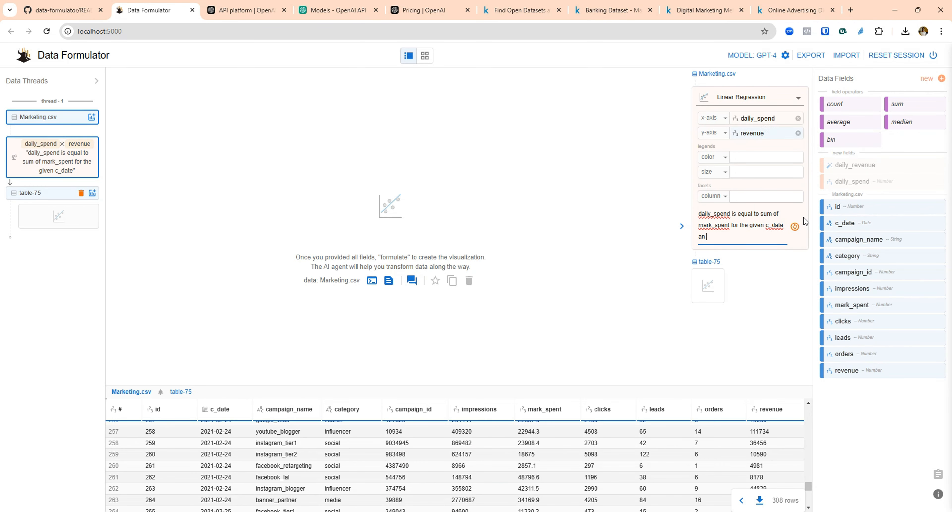
{"action": "type", "text": "d"}
{"action": "left_click_drag", "start_coordinate": [699, 214], "coordinate": [762, 229]}
{"action": "key", "text": "ctrl+c"}
{"action": "left_click", "coordinate": [752, 239]}
{"action": "key", "text": "ctrl+v"}
Change the copied definition to "daily_revenue is equal to sum of revenue for the given c_date" and rerun the formulation
{"action": "double_click", "coordinate": [761, 228]}
{"action": "left_click", "coordinate": [747, 228]}
{"action": "type", "text": "rev"}
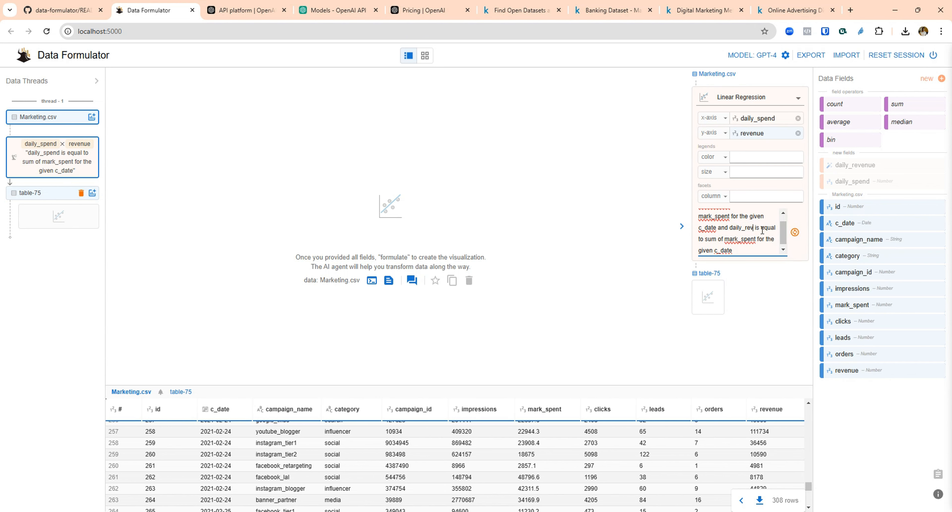
{"action": "type", "text": "enue"}
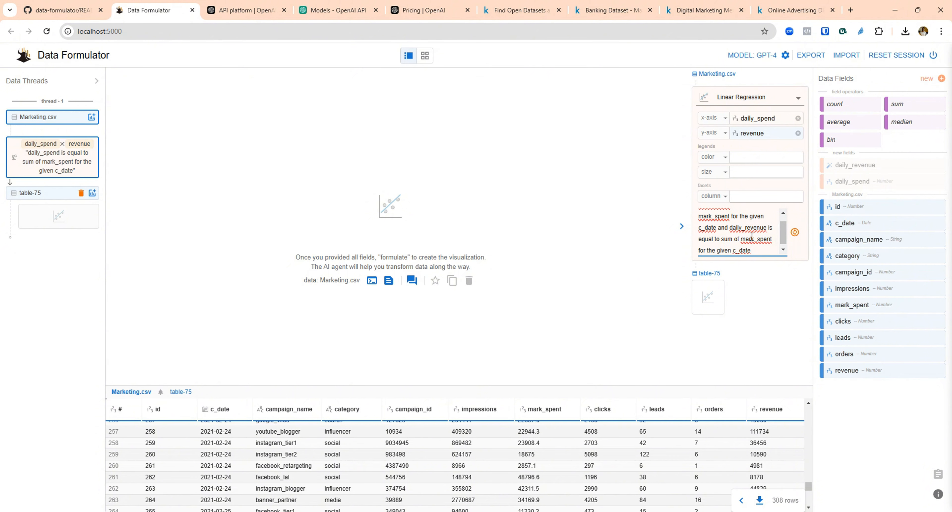
{"action": "double_click", "coordinate": [752, 239]}
{"action": "type", "text": "revenue for"}
{"action": "left_click", "coordinate": [795, 232]}
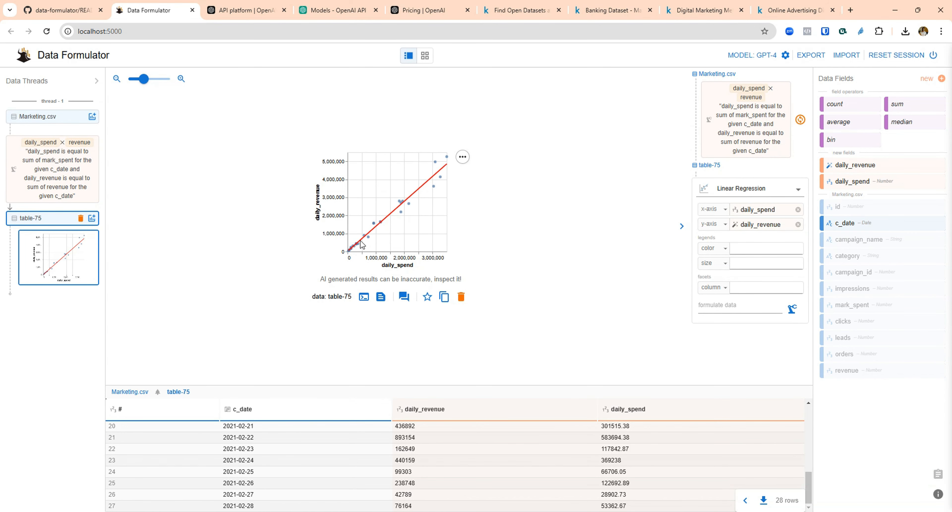
Examine the transformation code, the explanation and the data formulation chat log behind table-75
{"action": "left_click", "coordinate": [364, 297]}
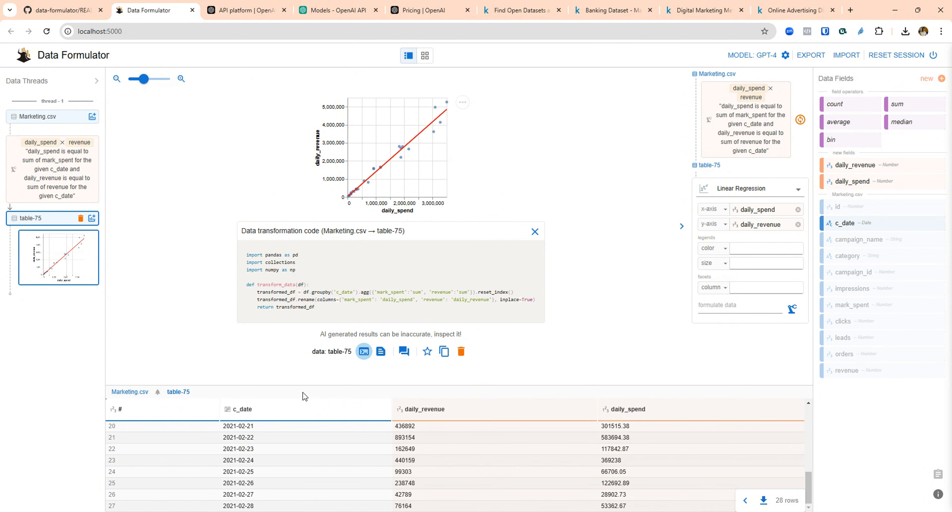
{"action": "left_click", "coordinate": [381, 351]}
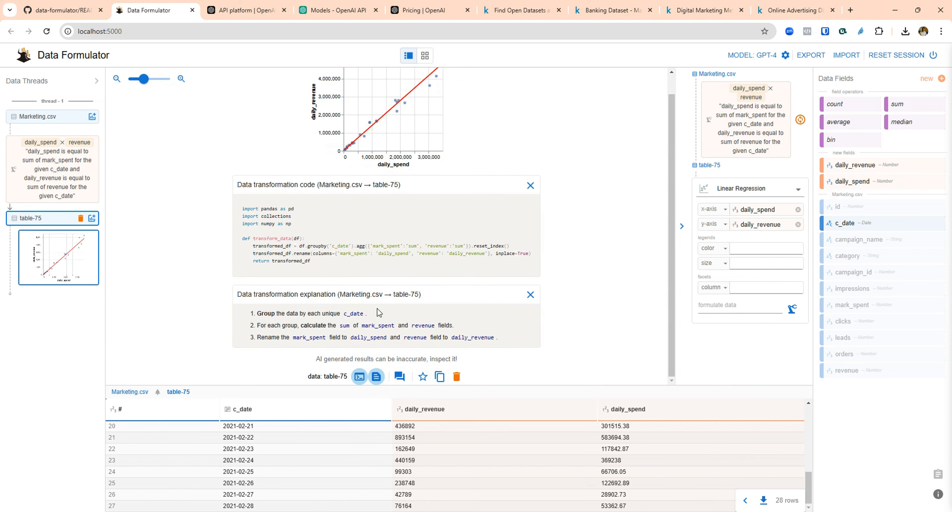
{"action": "left_click", "coordinate": [400, 376]}
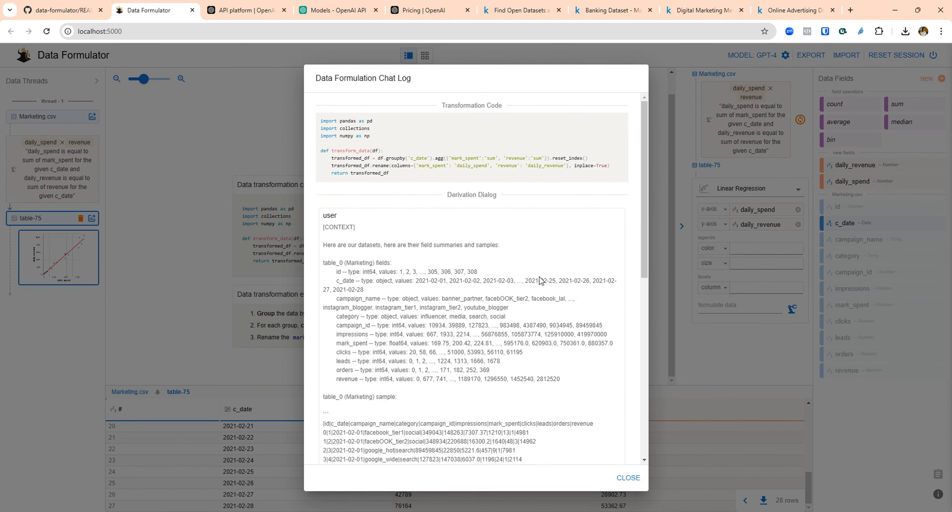
{"action": "left_click", "coordinate": [628, 478]}
{"action": "scroll", "coordinate": [496, 156], "scroll_direction": "up", "scroll_amount": 1}
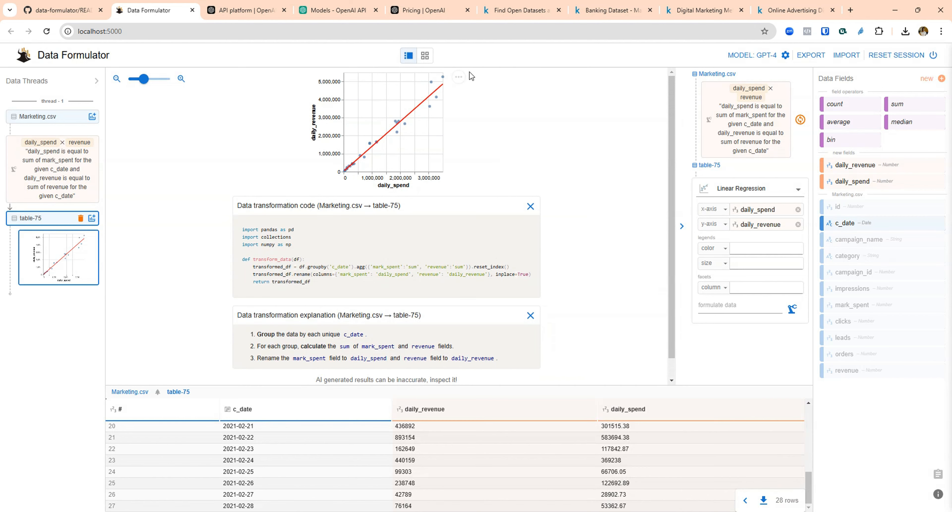
View the regression chart's Vega-Lite source, read through its data values and return to Data Formulator
{"action": "left_click", "coordinate": [459, 76]}
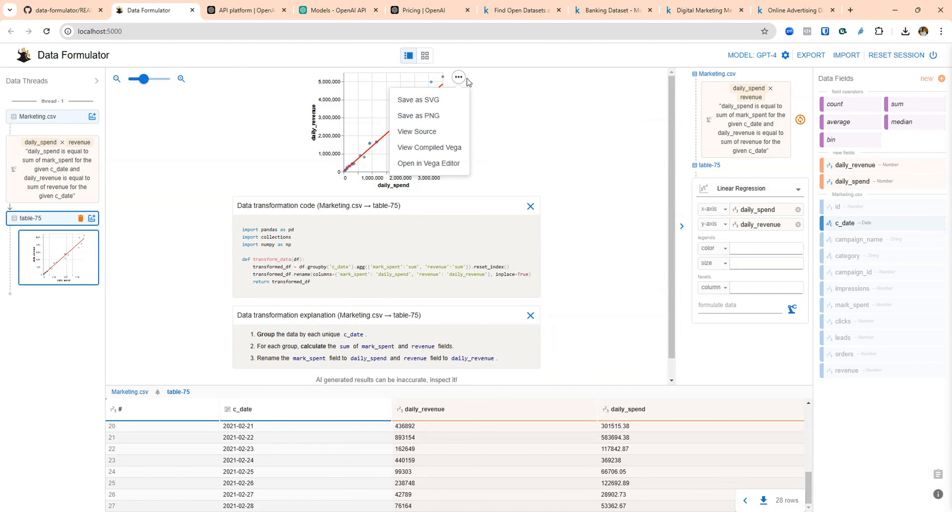
{"action": "left_click", "coordinate": [424, 132]}
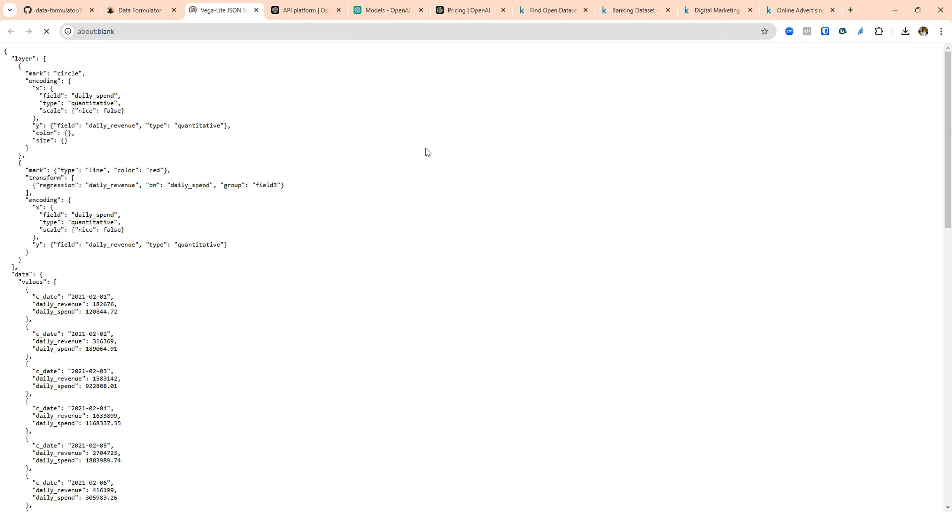
{"action": "scroll", "coordinate": [428, 152], "scroll_direction": "down", "scroll_amount": 2}
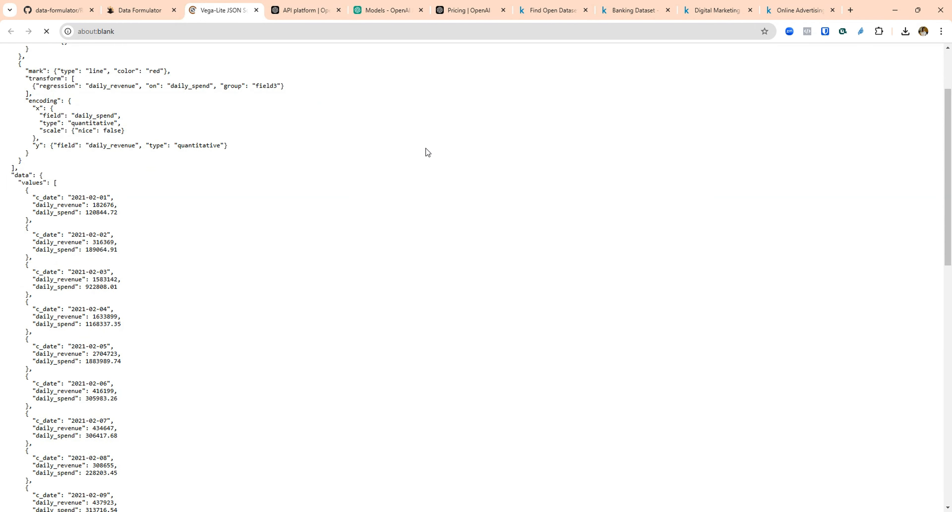
{"action": "scroll", "coordinate": [428, 152], "scroll_direction": "down", "scroll_amount": 2}
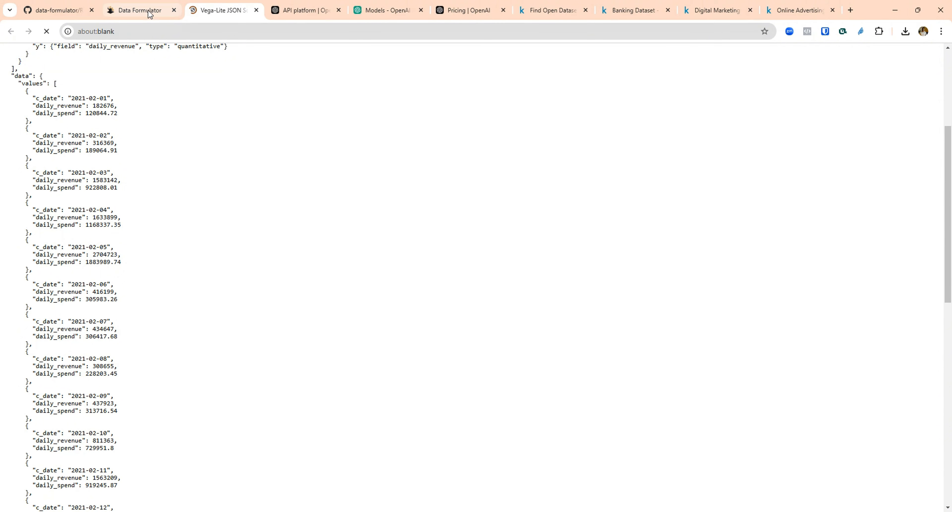
{"action": "scroll", "coordinate": [93, 352], "scroll_direction": "down", "scroll_amount": 11}
{"action": "scroll", "coordinate": [91, 356], "scroll_direction": "up", "scroll_amount": 15}
{"action": "left_click", "coordinate": [159, 13]}
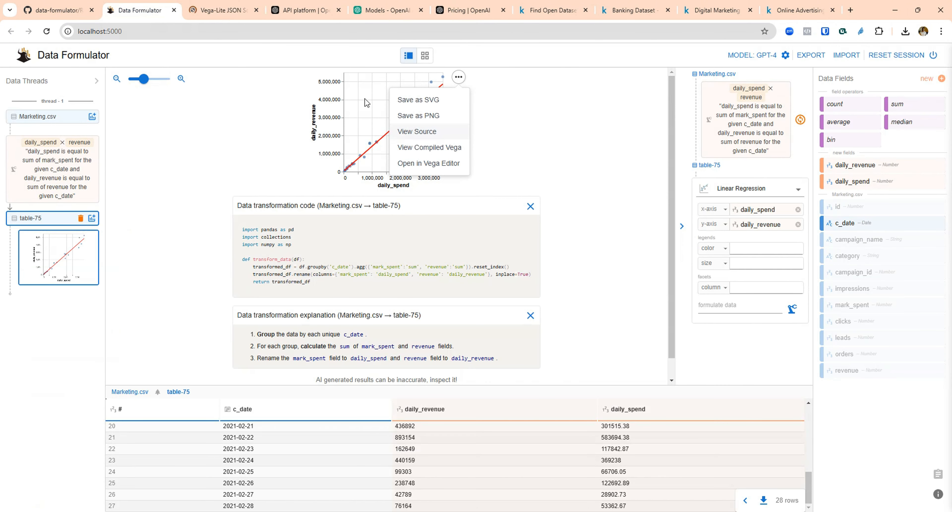
{"action": "left_click", "coordinate": [569, 158]}
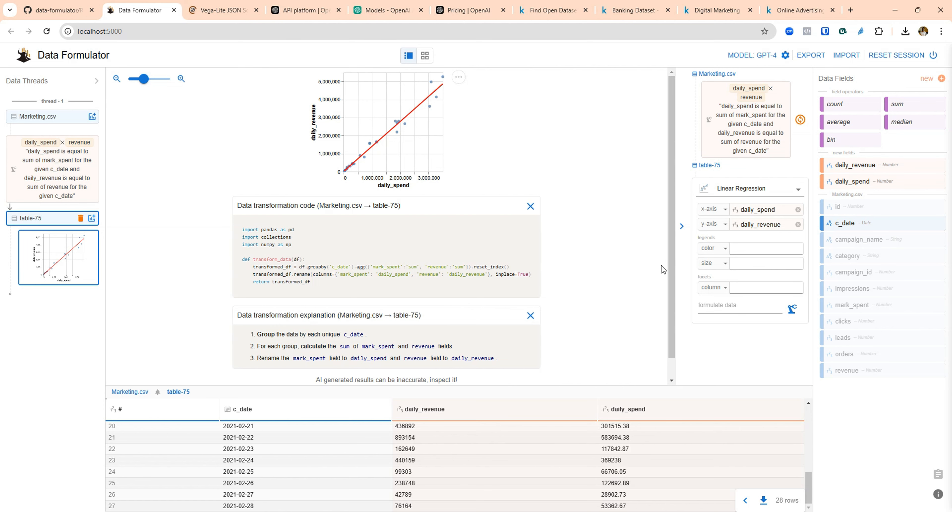
Look at the charts in the grid view and return to the single-chart view
{"action": "scroll", "coordinate": [364, 289], "scroll_direction": "down", "scroll_amount": 1}
{"action": "left_click", "coordinate": [424, 60]}
{"action": "left_click", "coordinate": [408, 55]}
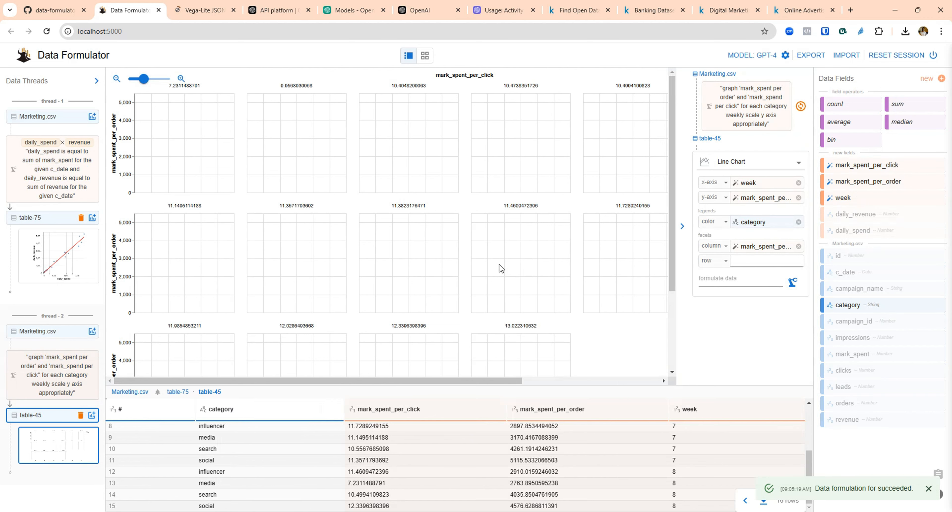
Examine the faceted line chart of mark_spent_per_order by week for table-45 from top to bottom
{"action": "scroll", "coordinate": [500, 268], "scroll_direction": "down", "scroll_amount": 3}
{"action": "scroll", "coordinate": [500, 268], "scroll_direction": "up", "scroll_amount": 3}
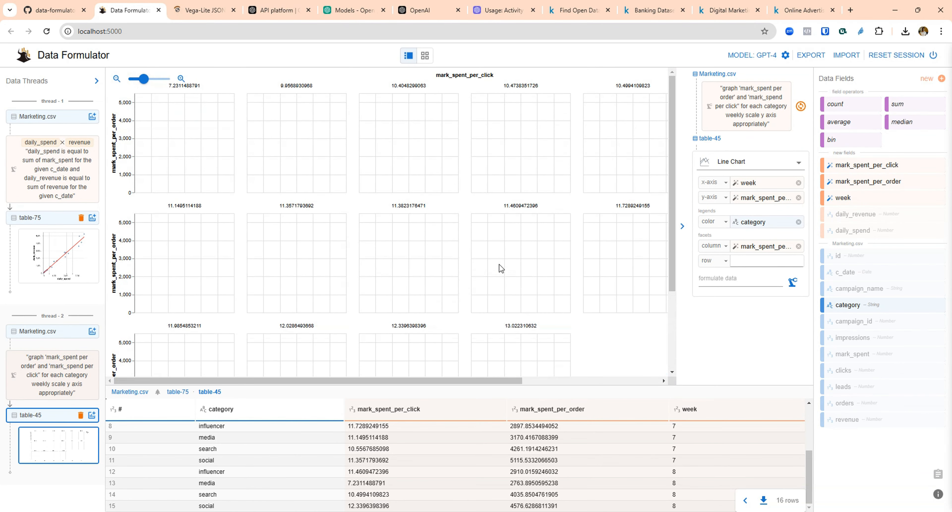
{"action": "scroll", "coordinate": [499, 268], "scroll_direction": "down", "scroll_amount": 3}
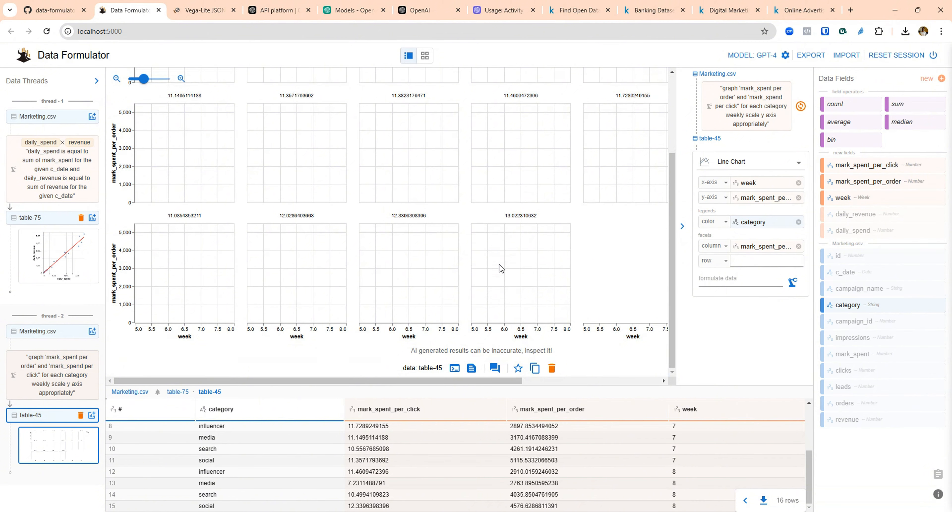
{"action": "scroll", "coordinate": [501, 268], "scroll_direction": "up", "scroll_amount": 3}
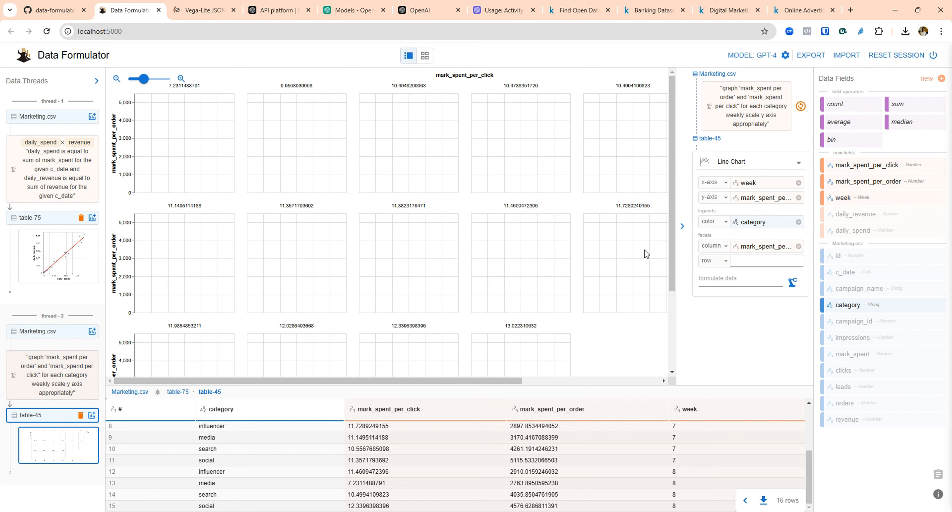
{"action": "scroll", "coordinate": [287, 224], "scroll_direction": "down", "scroll_amount": 3}
{"action": "scroll", "coordinate": [306, 245], "scroll_direction": "up", "scroll_amount": 3}
{"action": "scroll", "coordinate": [308, 248], "scroll_direction": "down", "scroll_amount": 3}
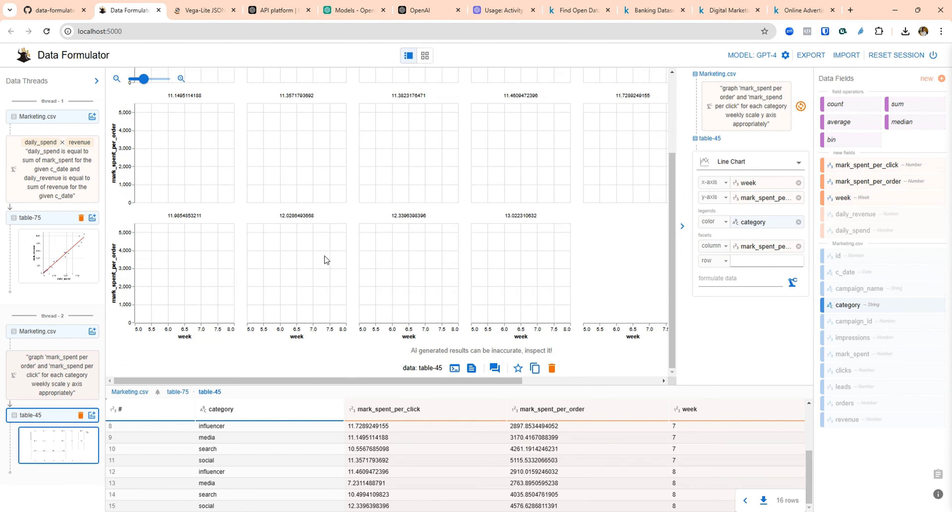
{"action": "scroll", "coordinate": [325, 259], "scroll_direction": "up", "scroll_amount": 3}
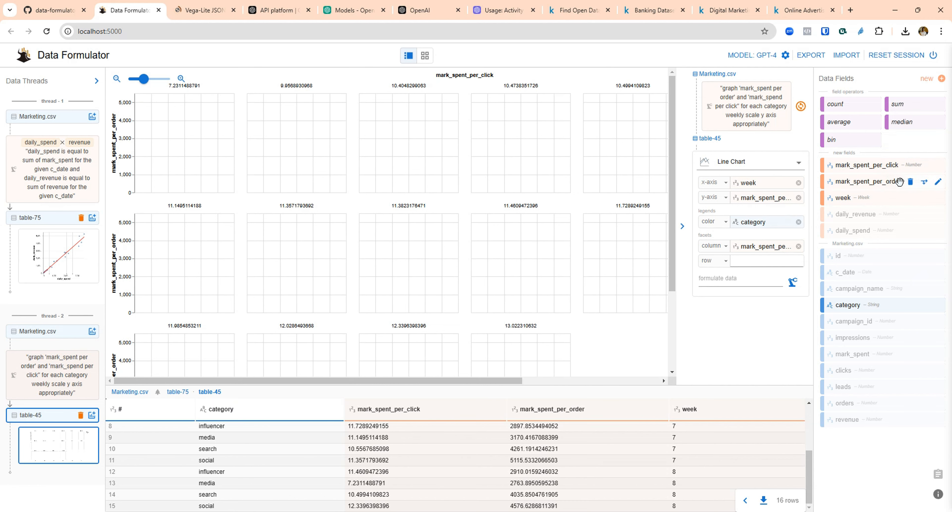
Remove the mark_spent_per_click column facet from the line chart and show table-45 from its first row
{"action": "left_click", "coordinate": [799, 247]}
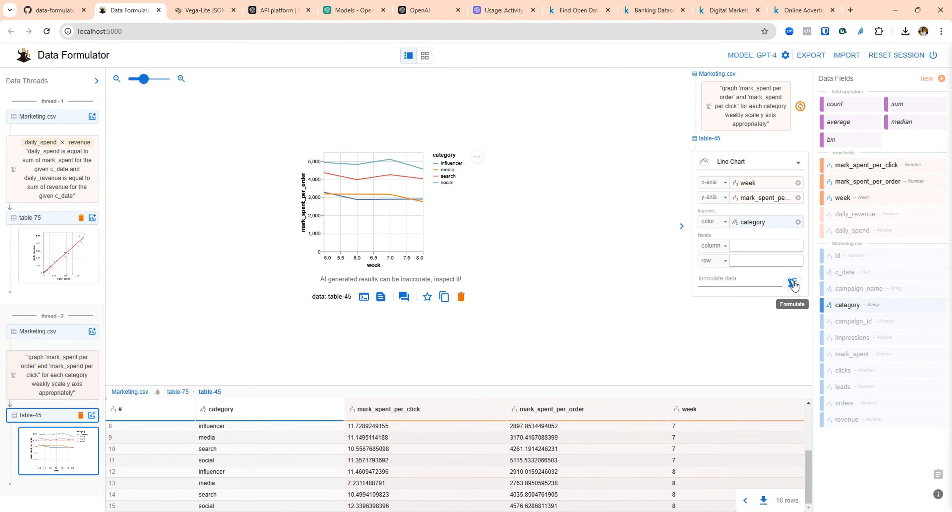
{"action": "scroll", "coordinate": [430, 483], "scroll_direction": "up", "scroll_amount": 3}
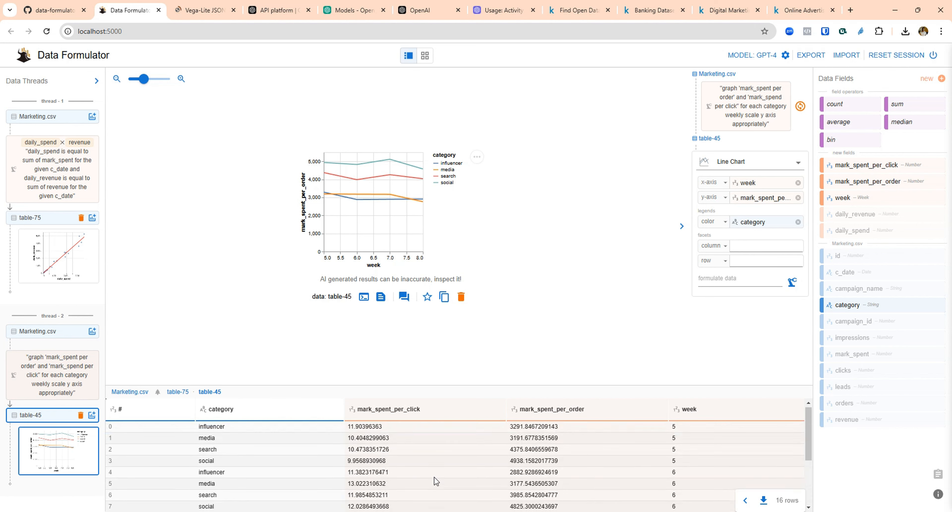
Look through the rows of table-45 down to the last week and return to the first row
{"action": "scroll", "coordinate": [436, 481], "scroll_direction": "down", "scroll_amount": 3}
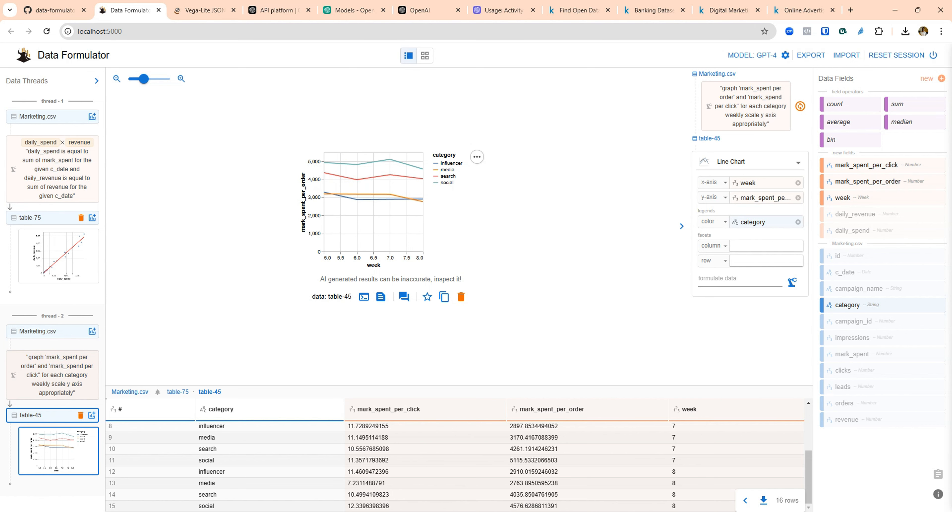
{"action": "scroll", "coordinate": [420, 474], "scroll_direction": "up", "scroll_amount": 3}
{"action": "scroll", "coordinate": [424, 458], "scroll_direction": "down", "scroll_amount": 3}
{"action": "scroll", "coordinate": [425, 451], "scroll_direction": "up", "scroll_amount": 3}
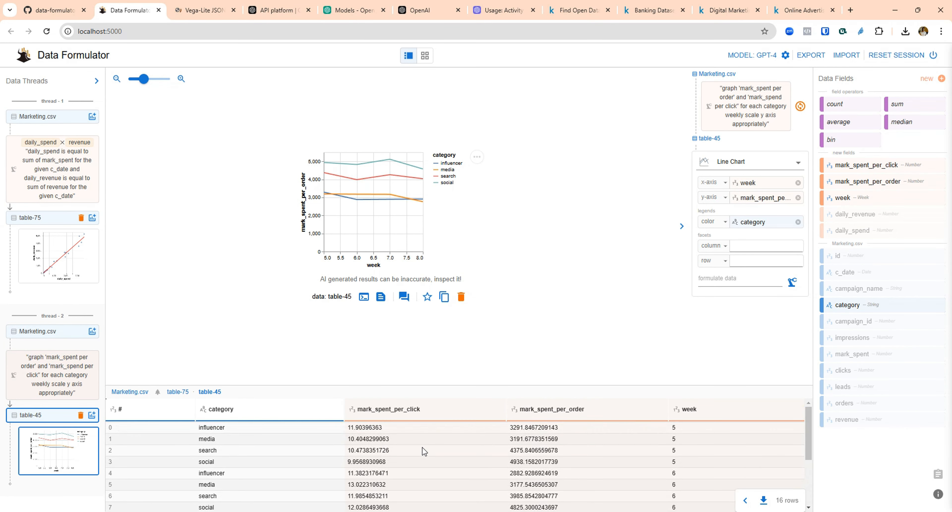
Enter the data formulation instruction "display week as mm" for the table-45 line chart
{"action": "left_click", "coordinate": [731, 278]}
{"action": "type", "text": "week as an i"}
{"action": "key", "text": "BackSpace"}
{"action": "key", "text": "BackSpace"}
{"action": "key", "text": "BackSpace"}
{"action": "key", "text": "BackSpace"}
{"action": "key", "text": "BackSpace"}
{"action": "key", "text": "BackSpace"}
{"action": "key", "text": "BackSpace"}
{"action": "key", "text": "BackSpace"}
{"action": "type", "text": "s as date"}
{"action": "key", "text": "BackSpace"}
{"action": "key", "text": "BackSpace"}
{"action": "key", "text": "BackSpace"}
{"action": "key", "text": "BackSpace"}
{"action": "key", "text": "BackSpace"}
{"action": "key", "text": "BackSpace"}
{"action": "key", "text": "BackSpace"}
{"action": "key", "text": "BackSpace"}
{"action": "key", "text": "BackSpace"}
{"action": "key", "text": "BackSpace"}
{"action": "key", "text": "BackSpace"}
{"action": "key", "text": "BackSpace"}
{"action": "key", "text": "BackSpace"}
{"action": "key", "text": "BackSpace"}
{"action": "type", "text": "display week as mm"}
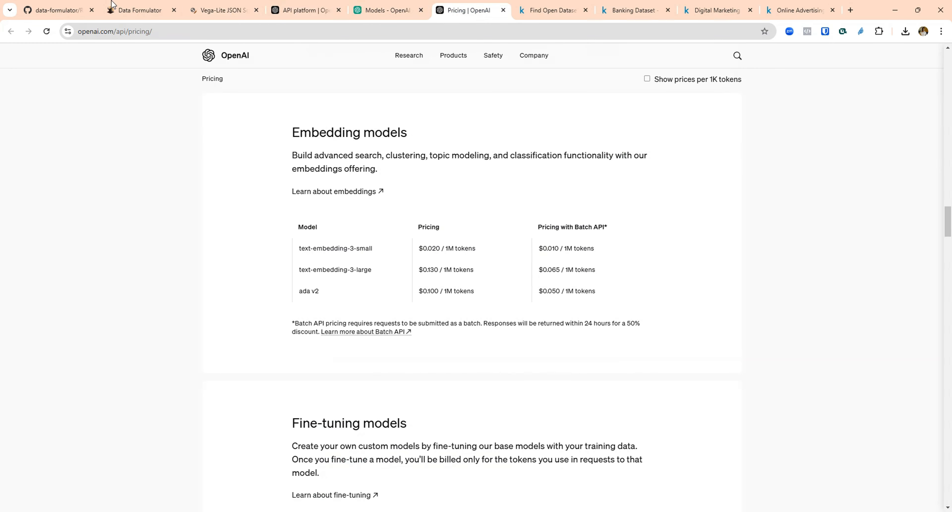
Switch to the OpenAI website, go from the pricing page to the home page and open the developer platform through the API login
{"action": "scroll", "coordinate": [212, 163], "scroll_direction": "up", "scroll_amount": 10}
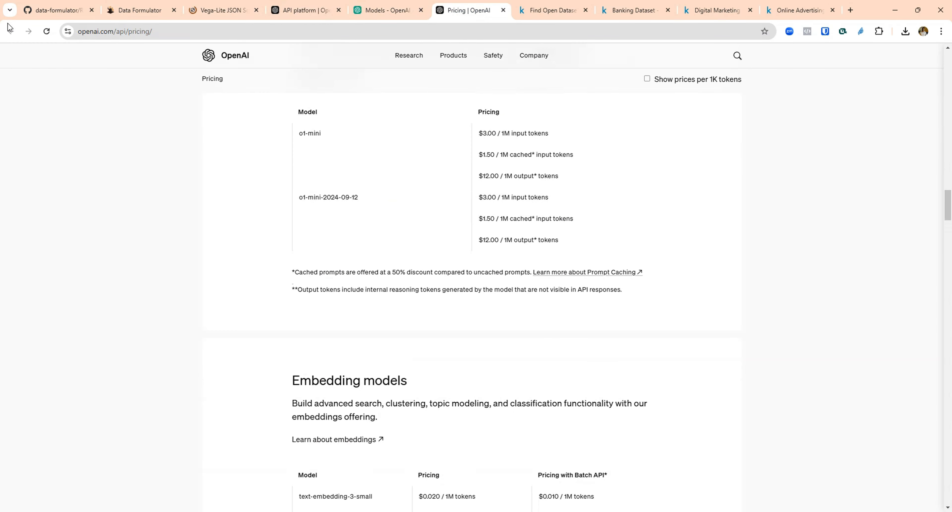
{"action": "scroll", "coordinate": [212, 163], "scroll_direction": "up", "scroll_amount": 15}
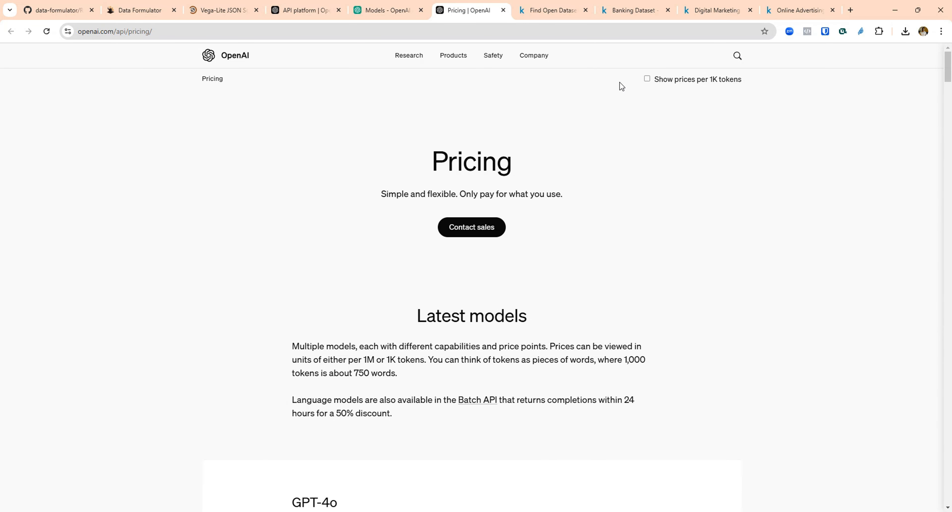
{"action": "left_click", "coordinate": [234, 60]}
{"action": "scroll", "coordinate": [353, 203], "scroll_direction": "down", "scroll_amount": 10}
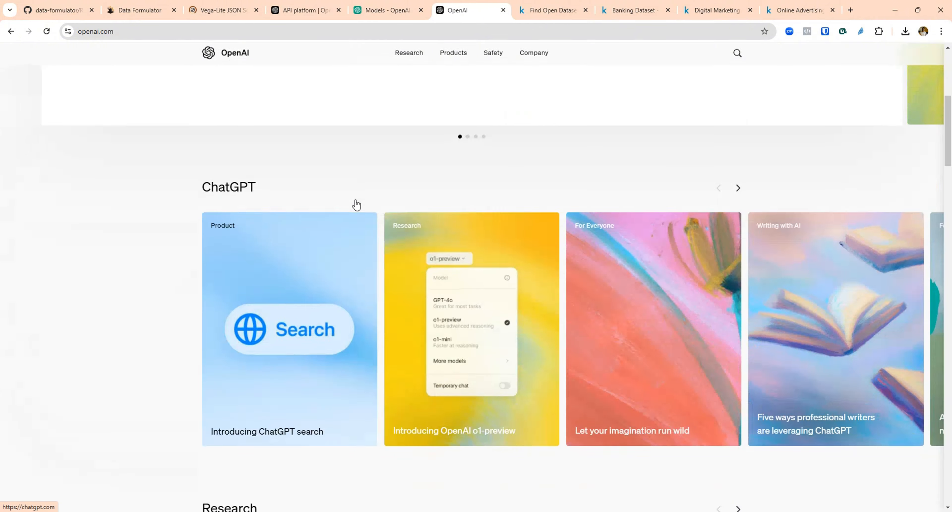
{"action": "scroll", "coordinate": [354, 203], "scroll_direction": "down", "scroll_amount": 10}
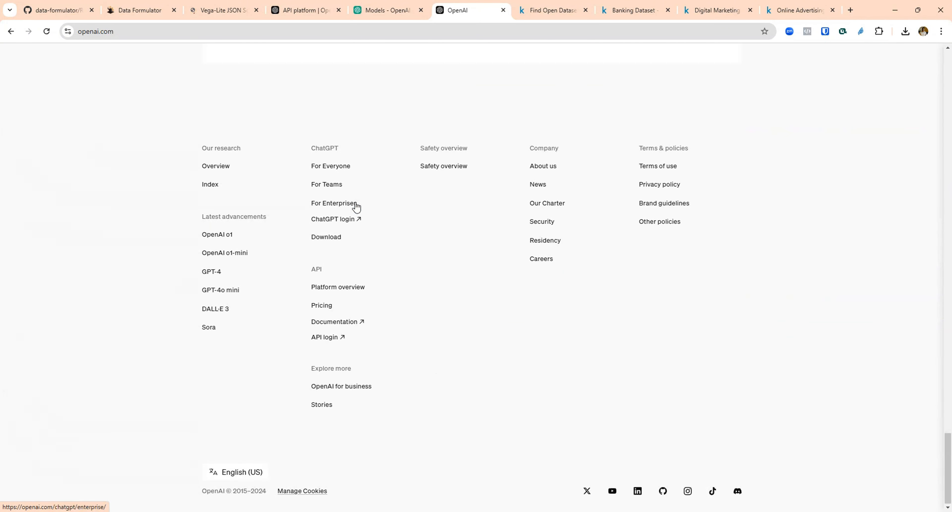
{"action": "left_click", "coordinate": [330, 338]}
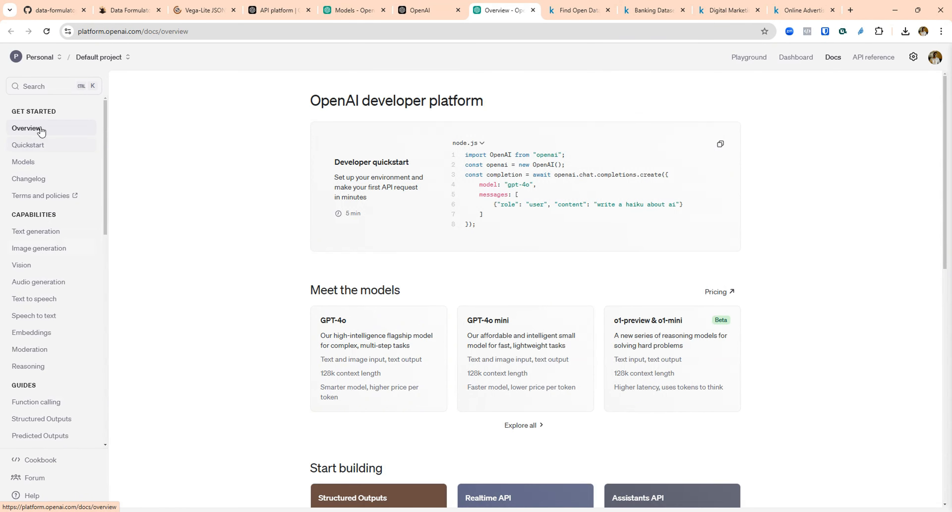
View the billing overview in the OpenAI organization settings and open the usage cost page
{"action": "left_click", "coordinate": [913, 57]}
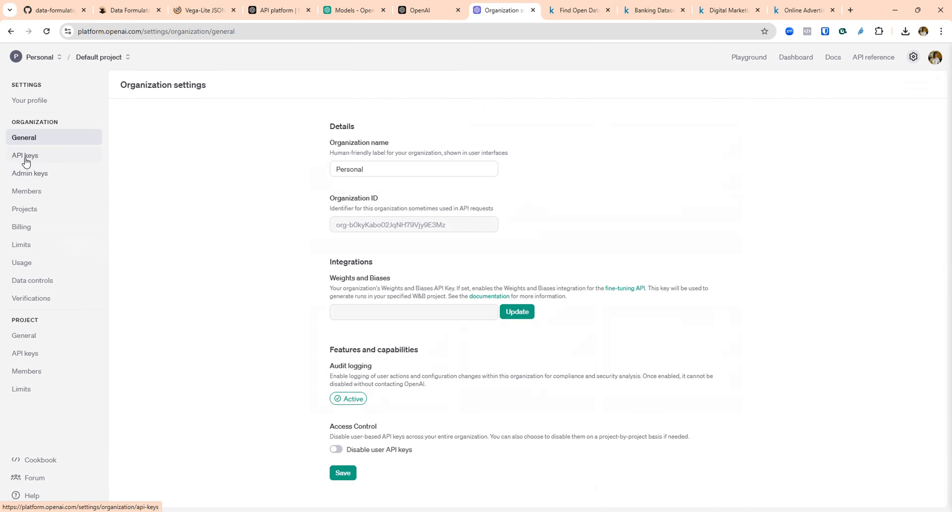
{"action": "left_click", "coordinate": [28, 229]}
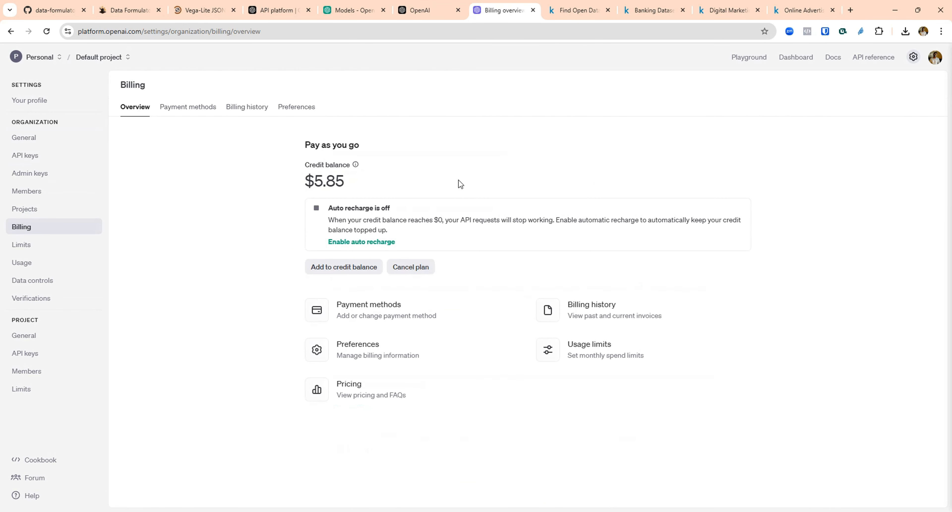
{"action": "left_click", "coordinate": [24, 265]}
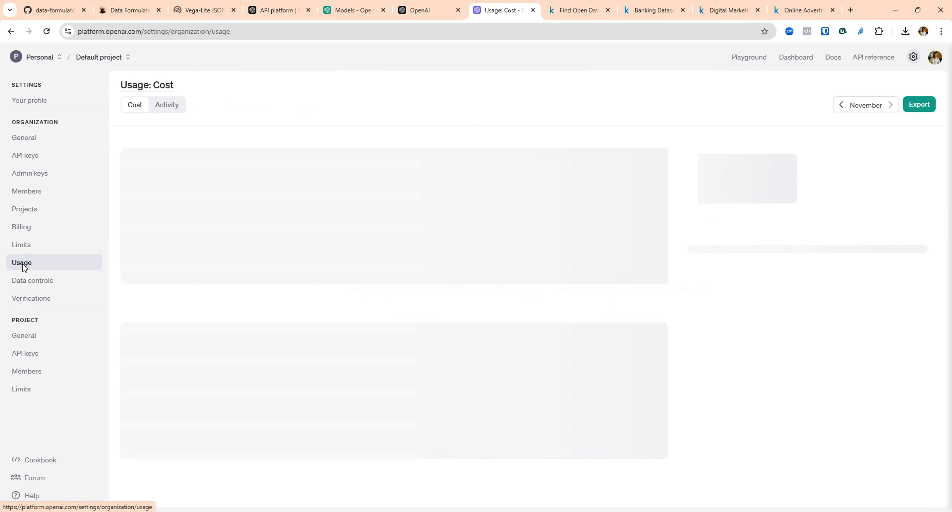